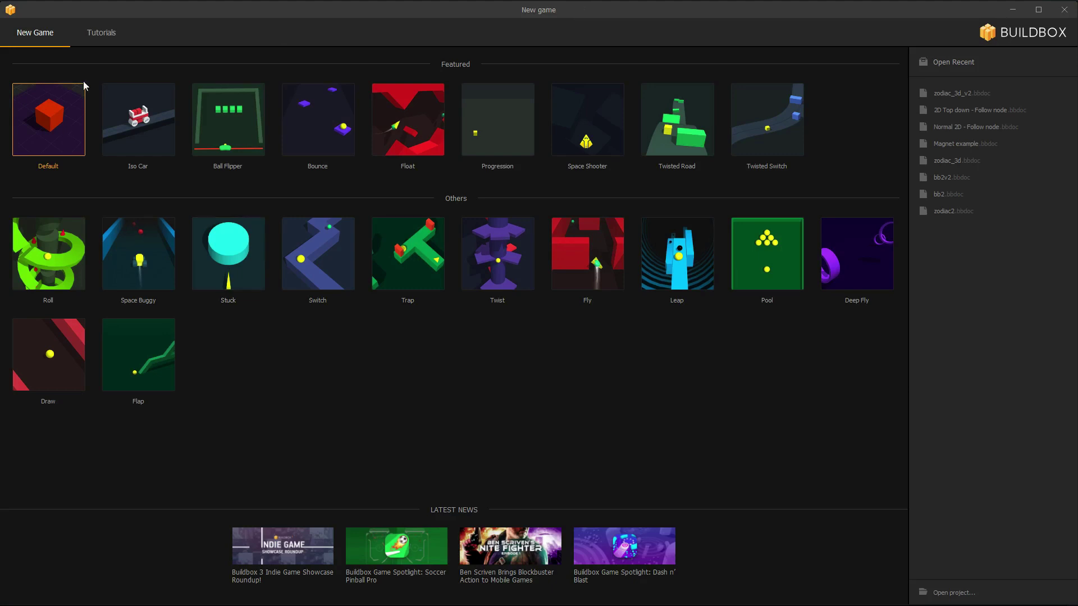
Create a game from the Default template, open its 3D World, and delete the Cube and Ground objects.
double_click(38, 119)
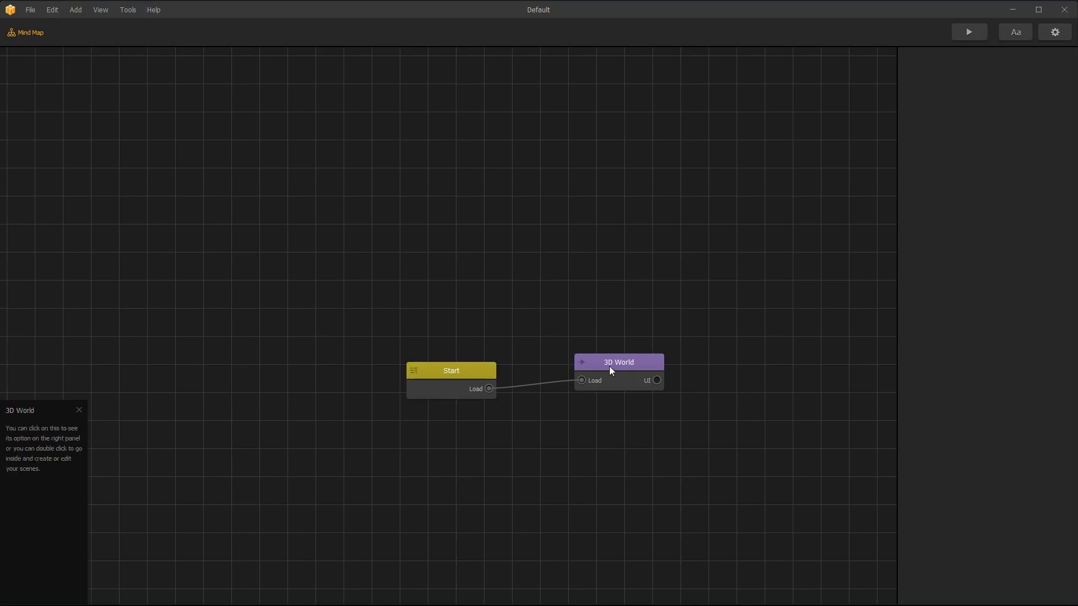
double_click(609, 365)
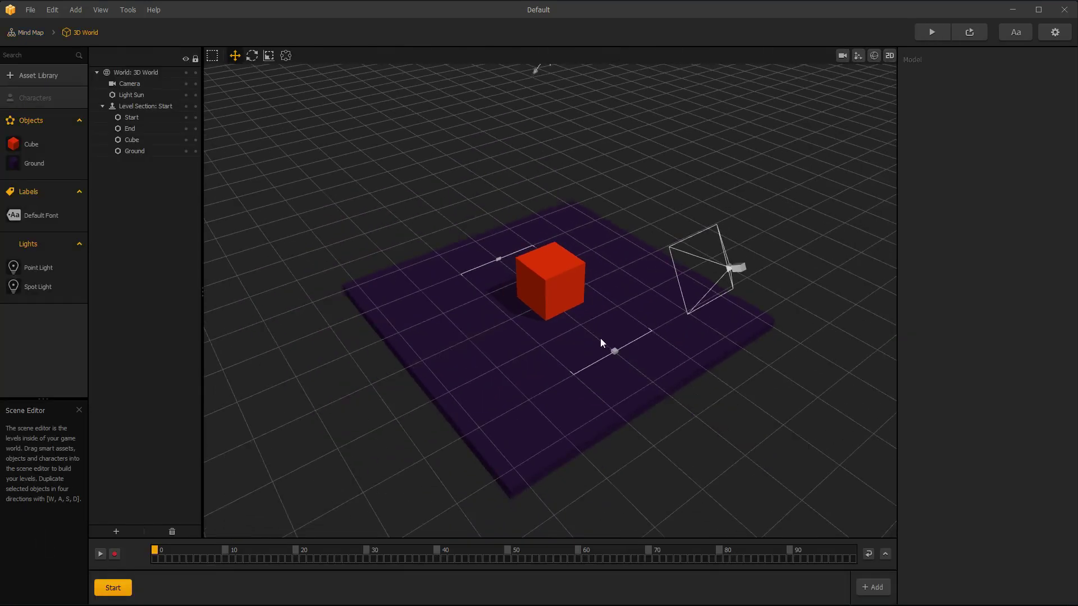
click(16, 144)
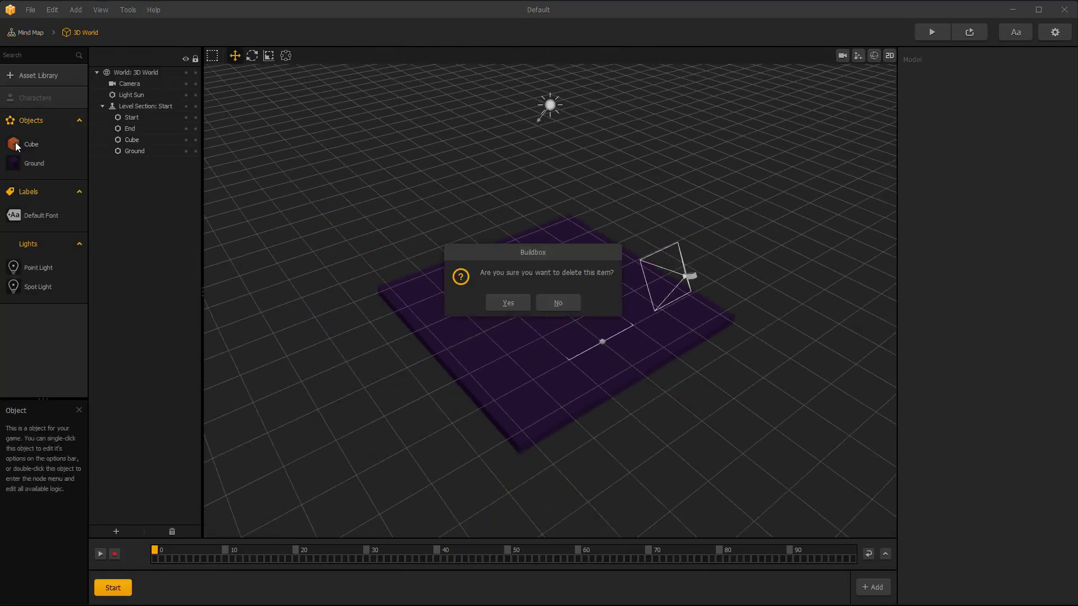
click(523, 305)
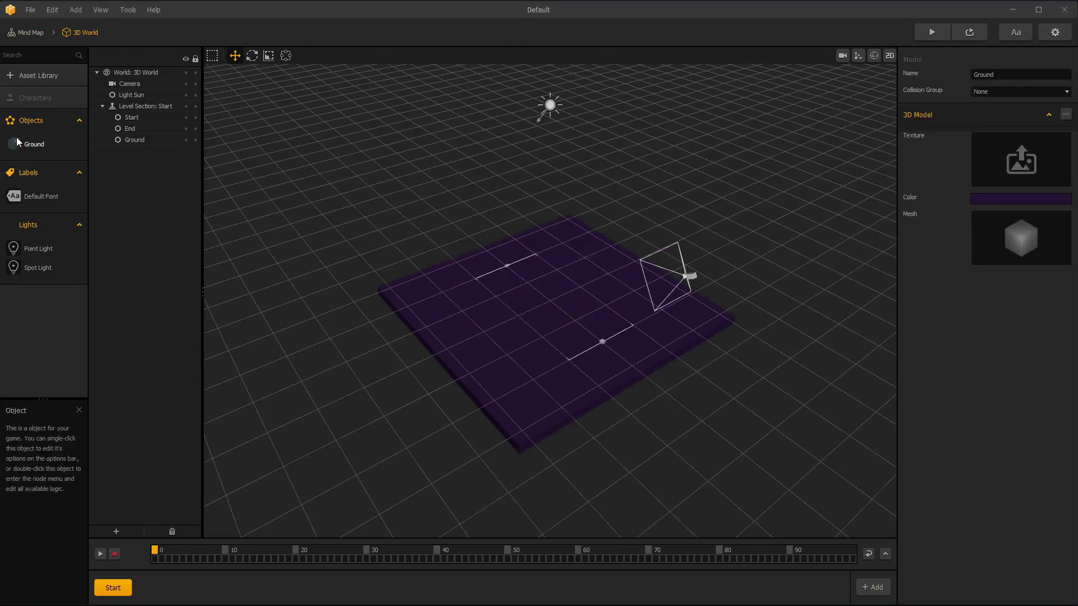
click(512, 301)
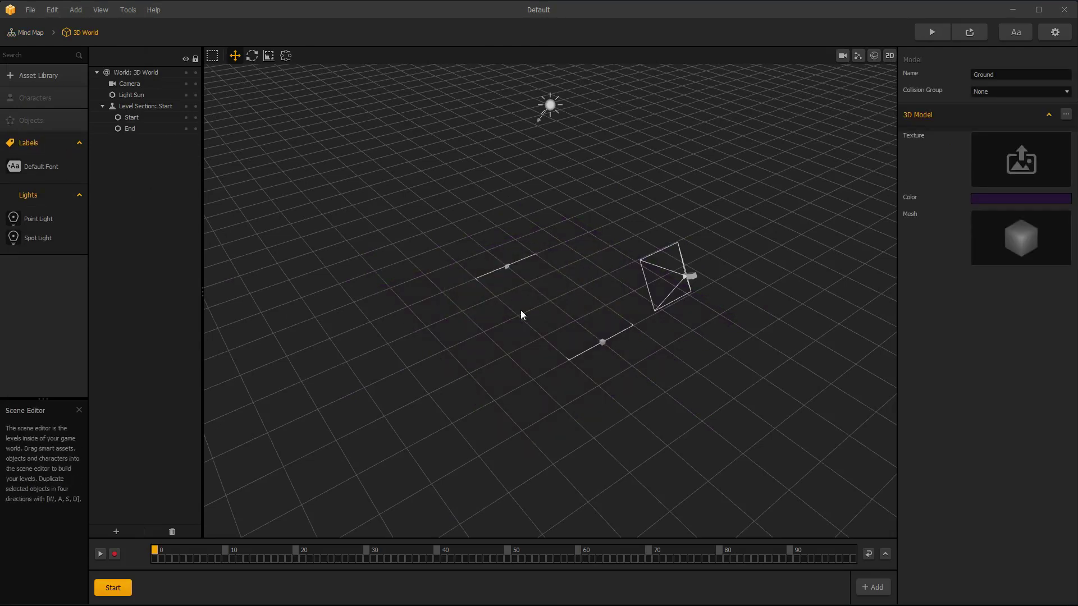
Add the Cube shape from the Asset Library to the game's objects.
click(55, 82)
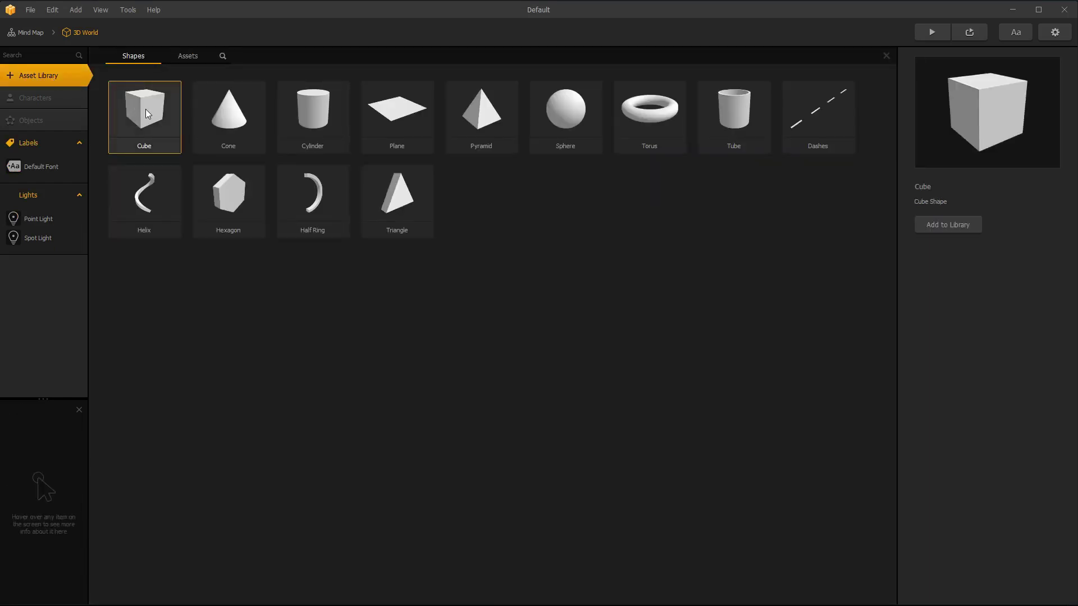
double_click(146, 112)
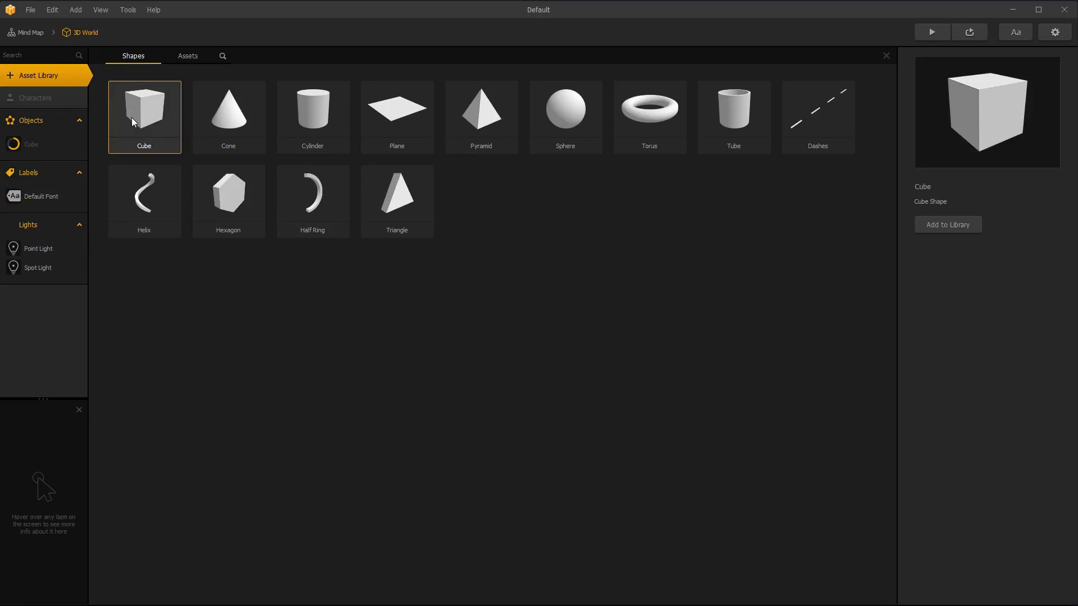
click(38, 75)
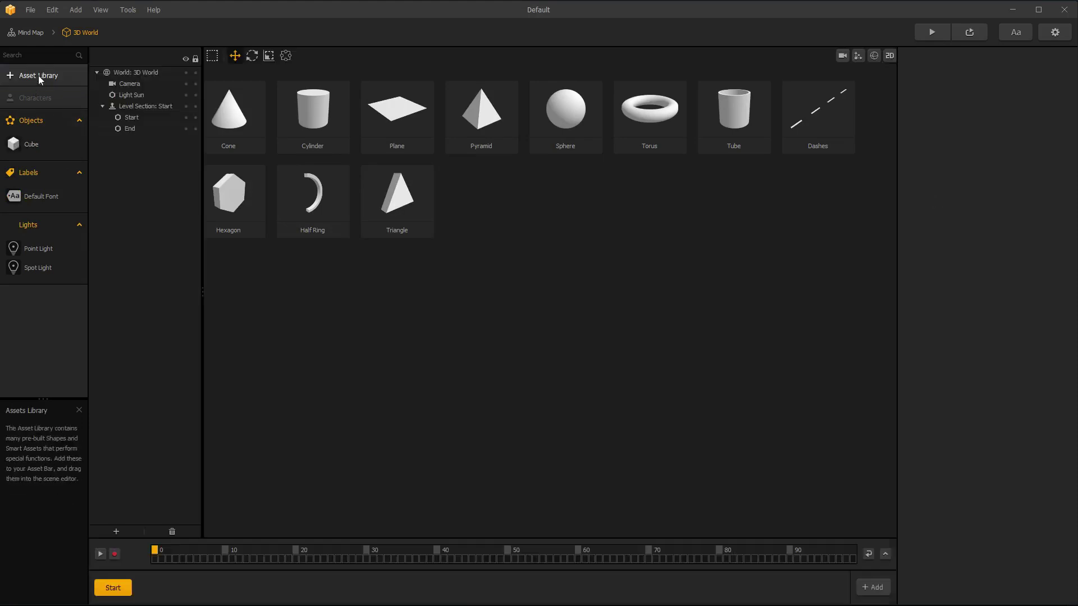
Rename the new cube to 'Ground' and set its collision group to Platform.
click(30, 148)
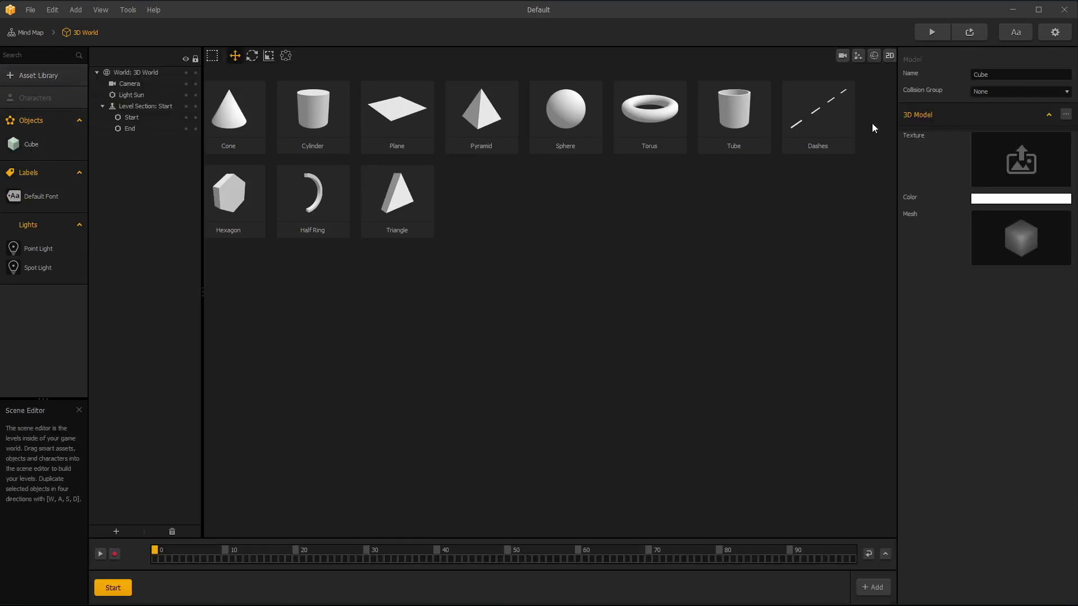
double_click(988, 74)
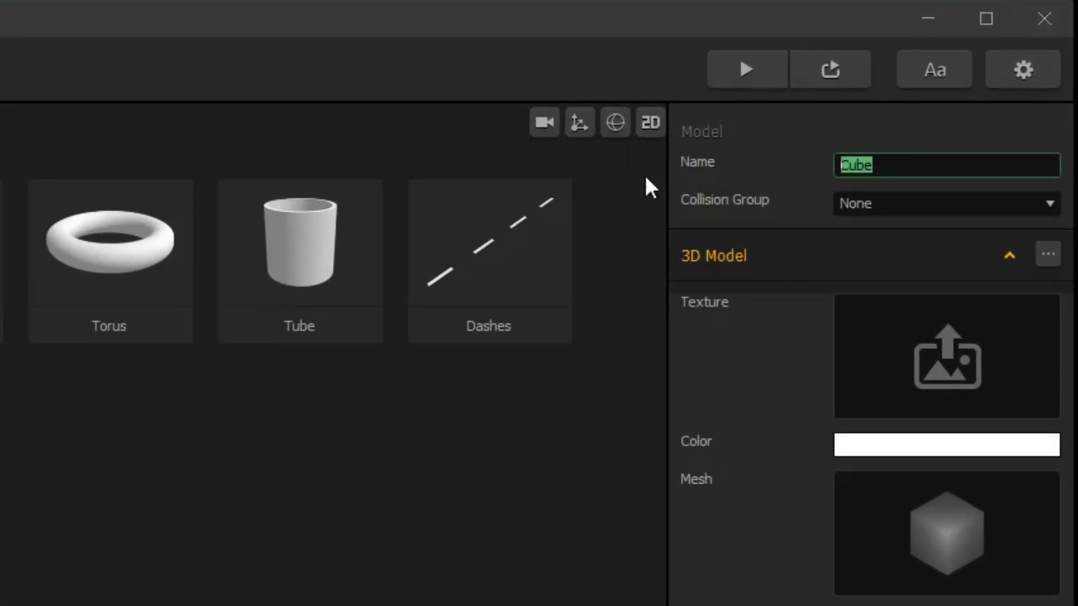
text(Ground)
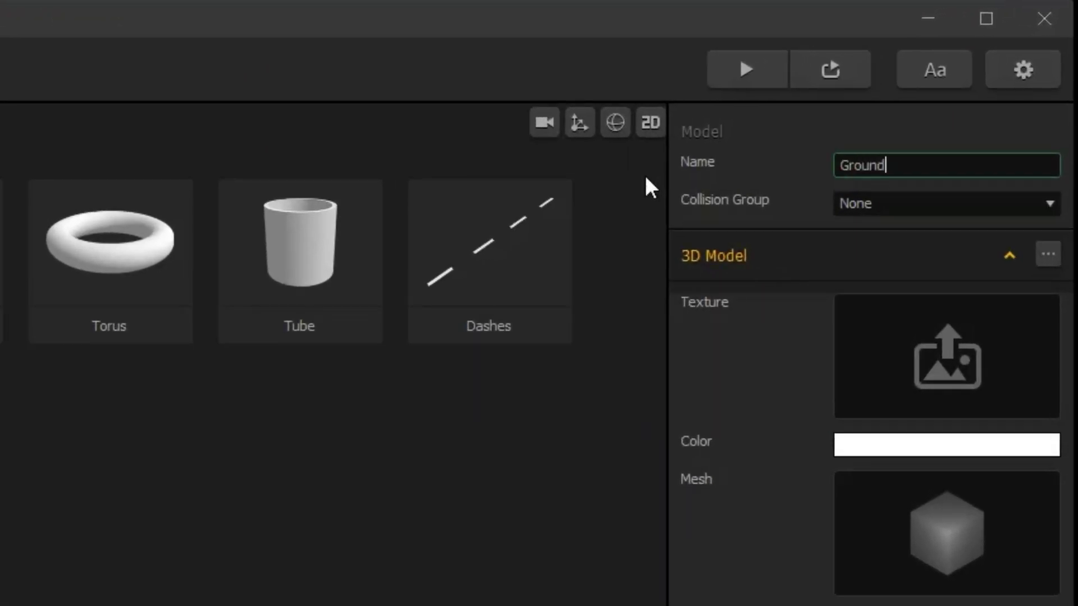
click(905, 208)
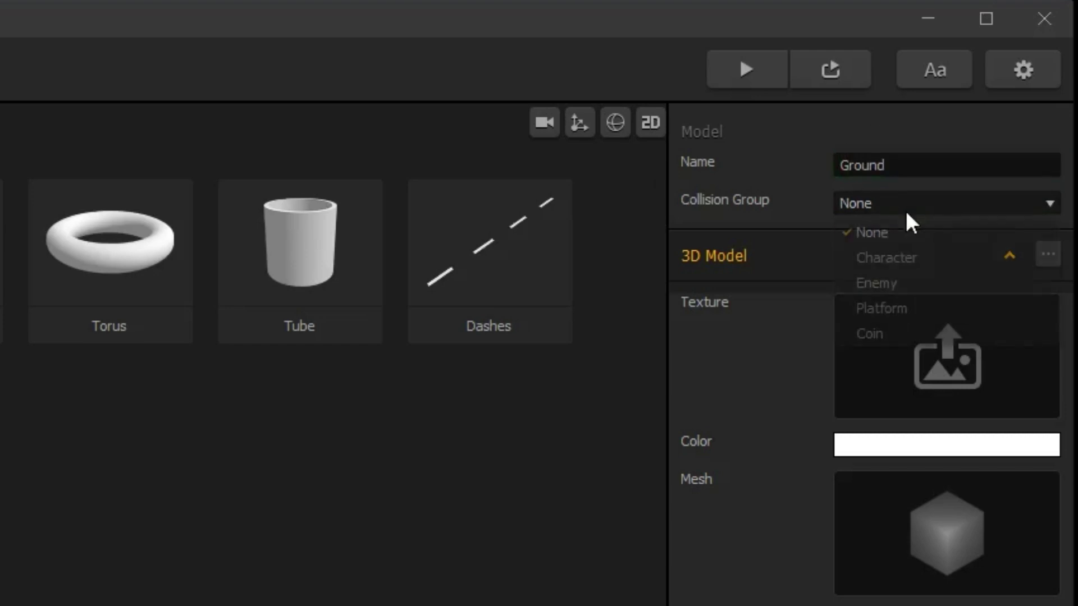
click(878, 309)
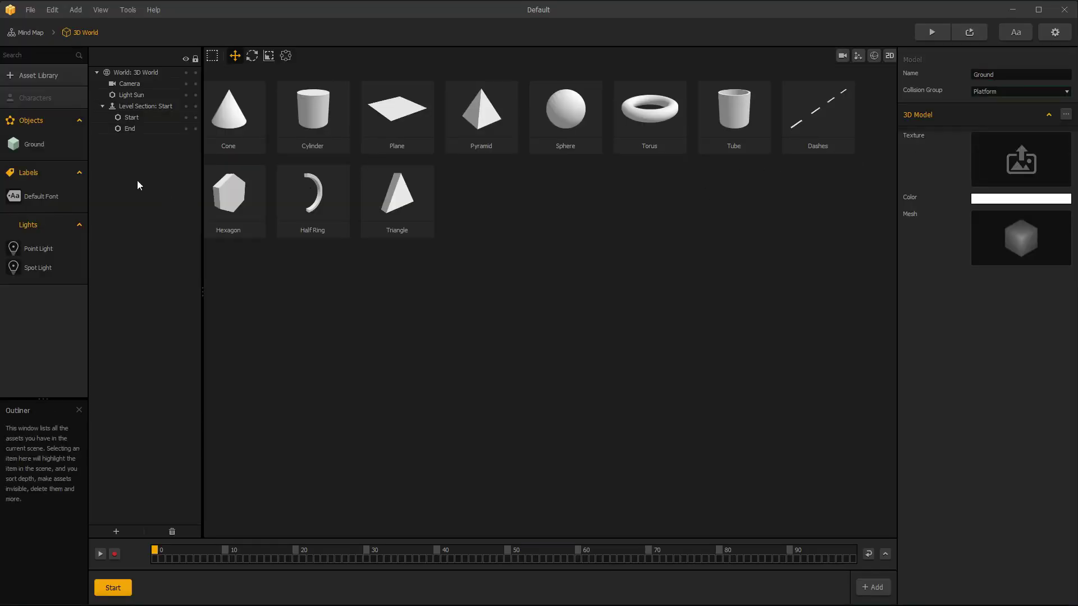
Turn on Static physics with a Cube collision shape on Ground's Start node, then return to 3D World.
mouse_move(31, 148)
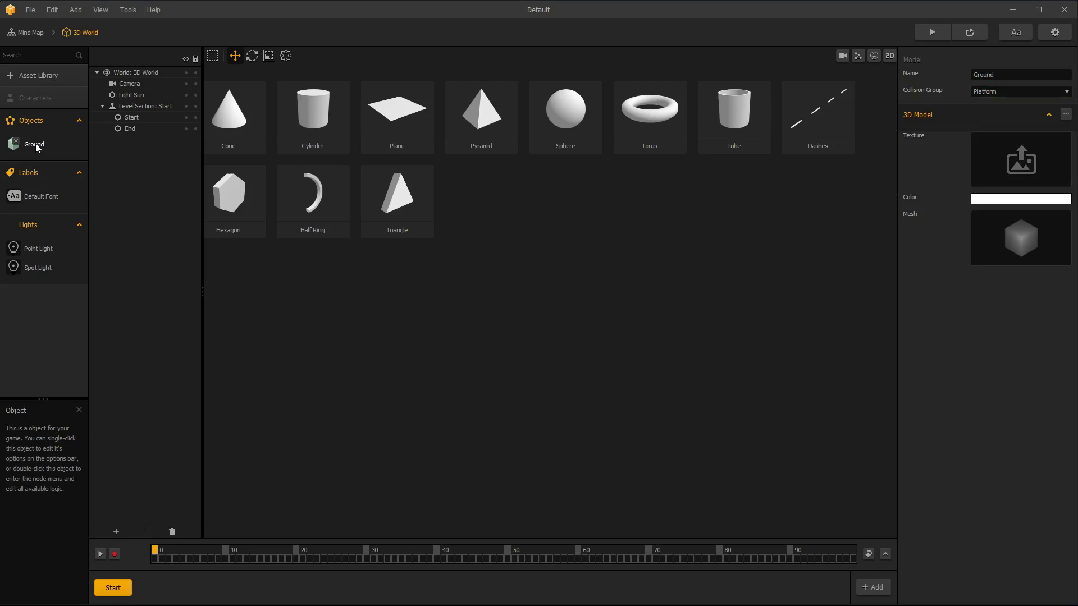
double_click(35, 144)
click(321, 446)
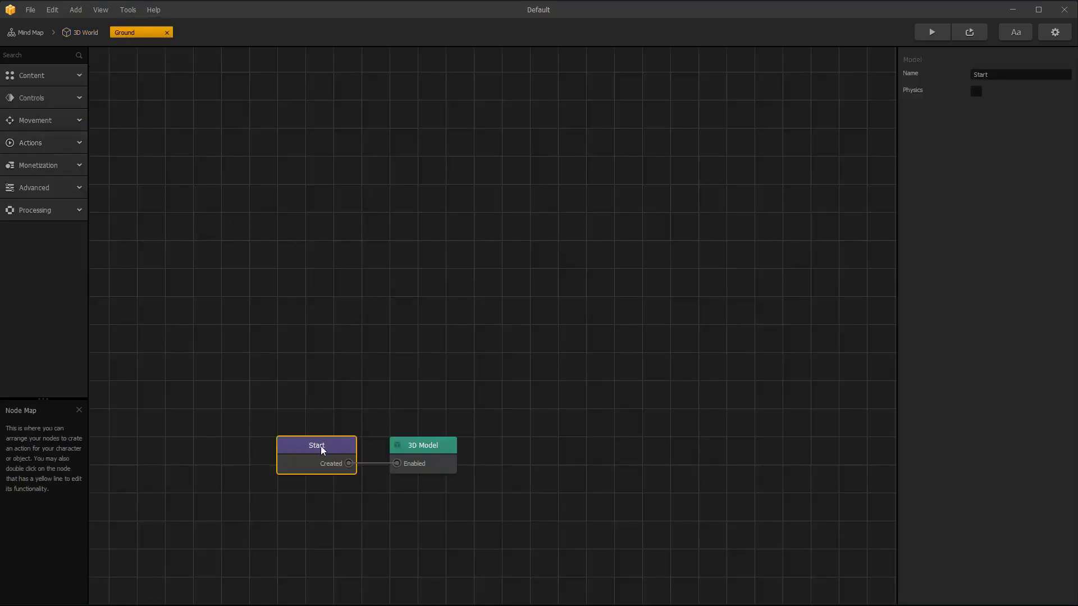
click(977, 92)
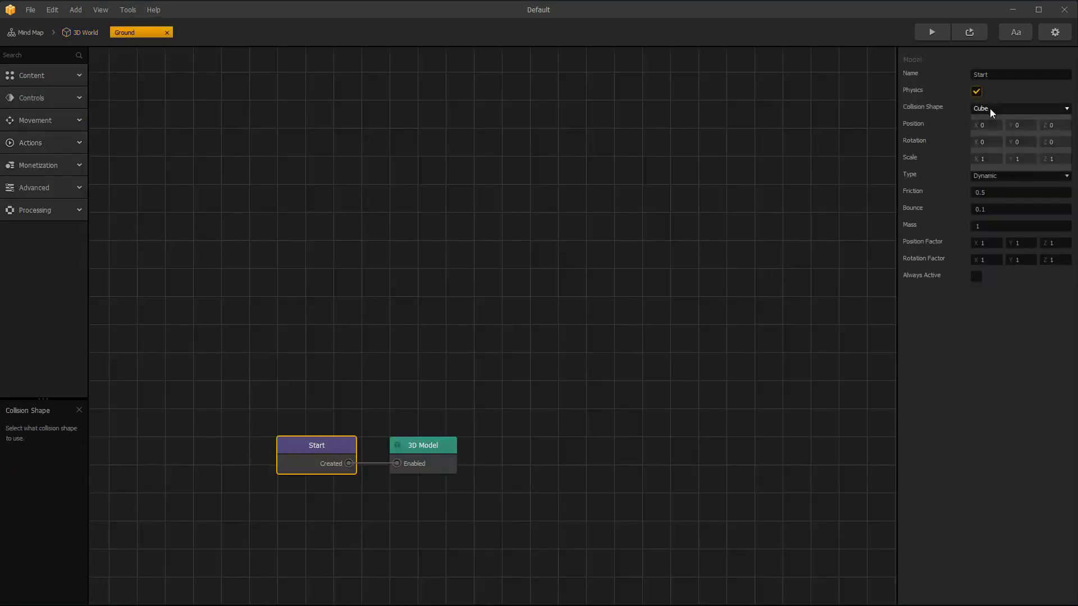
click(989, 109)
click(989, 109)
click(989, 178)
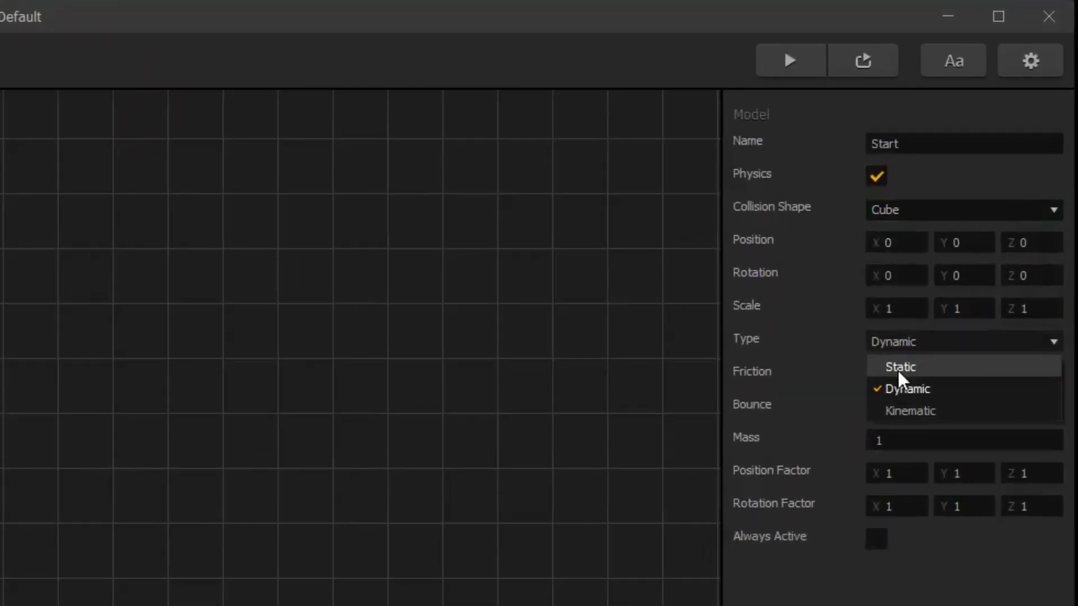
click(945, 277)
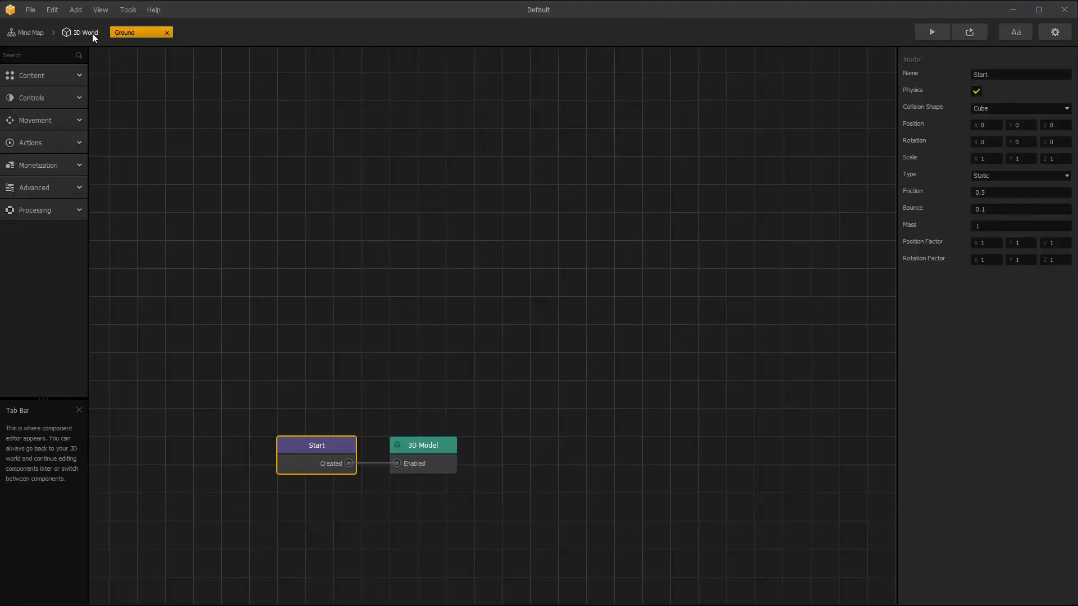
click(91, 33)
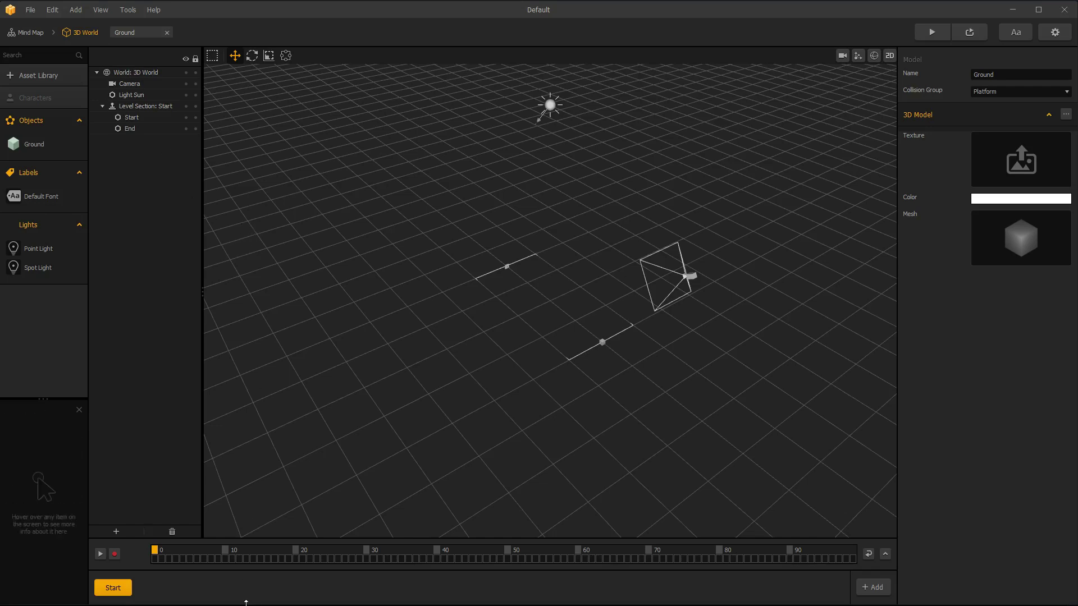
Drag Sword Human_Idle frame 1.png from the character folder into the scene and make it a character.
key(alt+Tab)
key(alt+Tab)
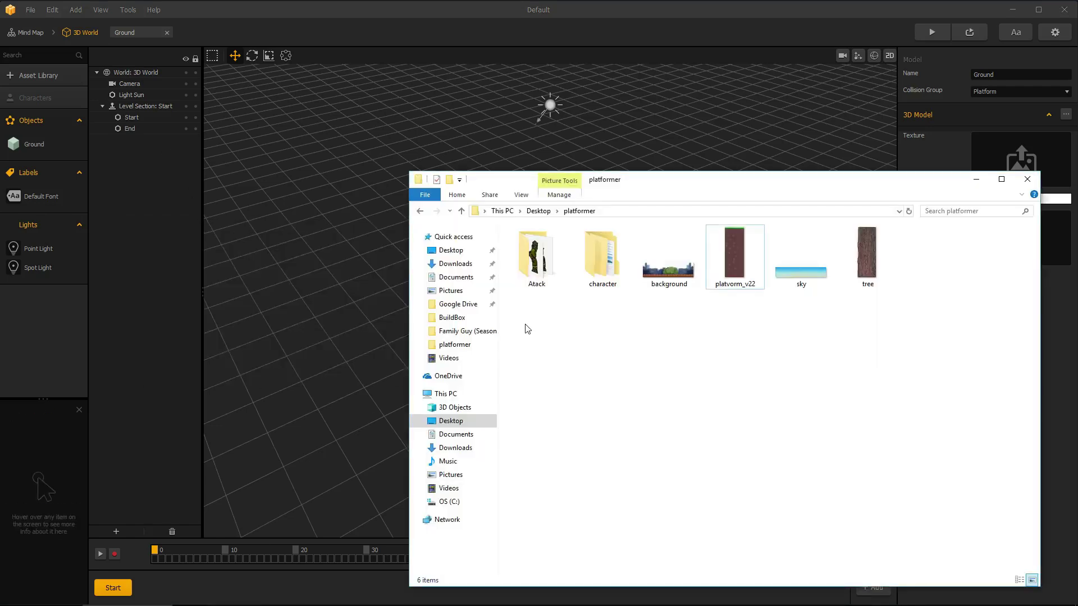
double_click(599, 267)
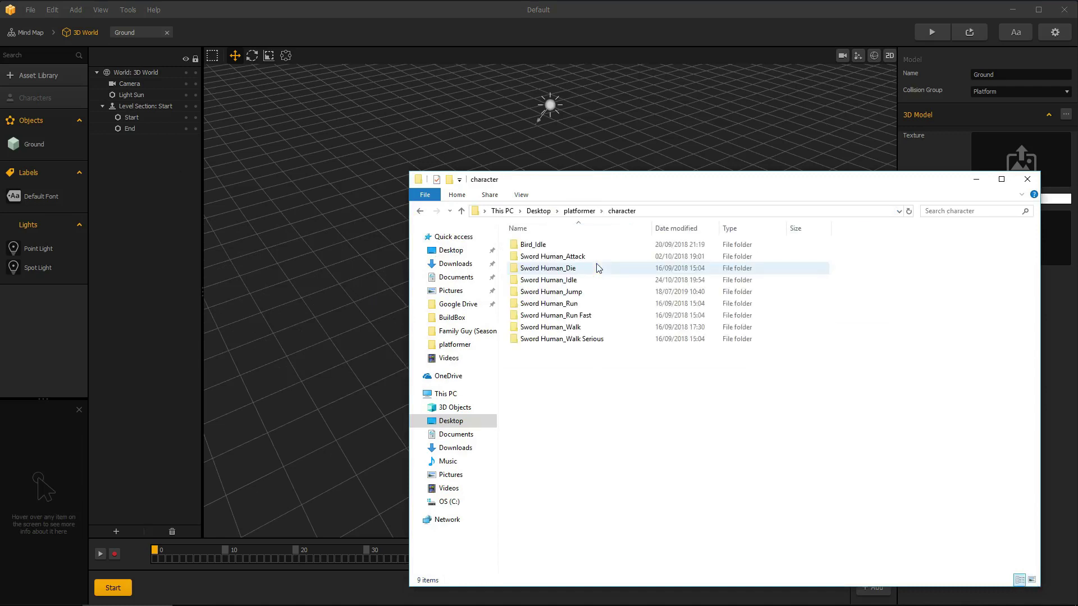
double_click(584, 280)
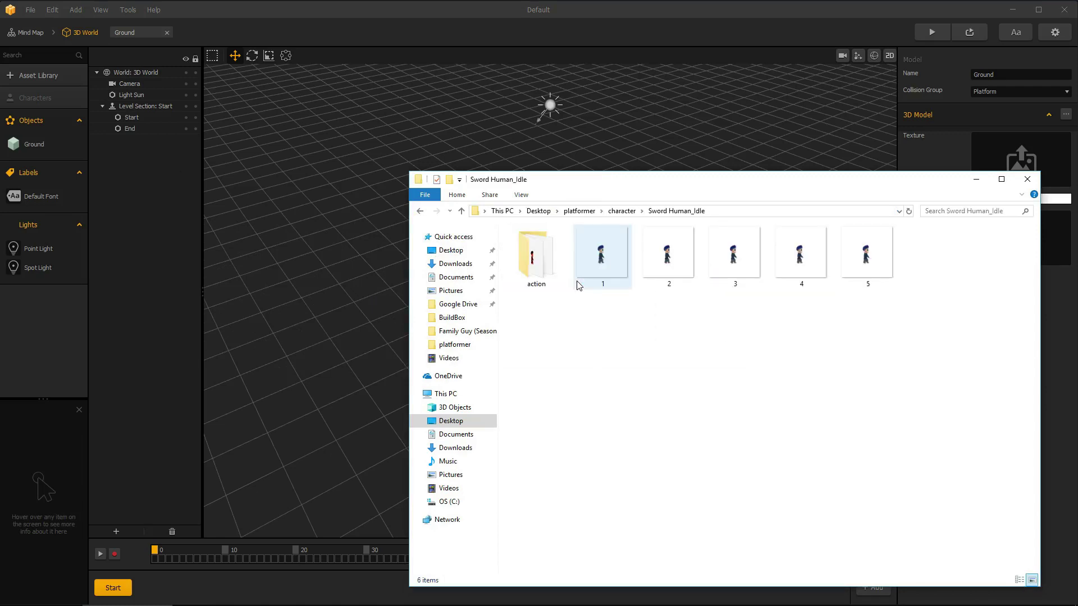
drag(600, 266, 351, 219)
click(341, 243)
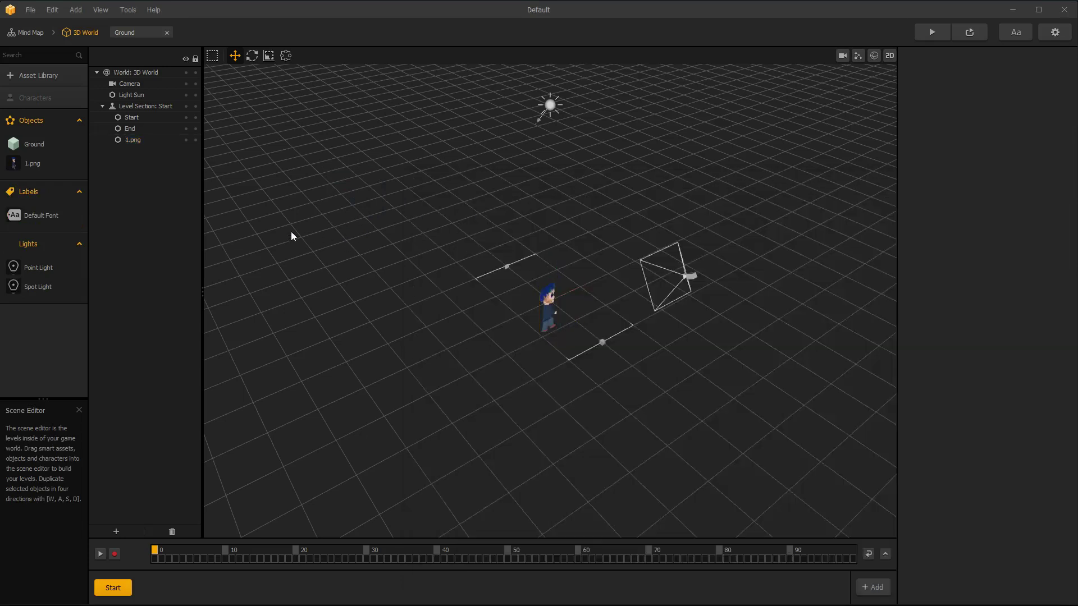
drag(28, 163, 34, 99)
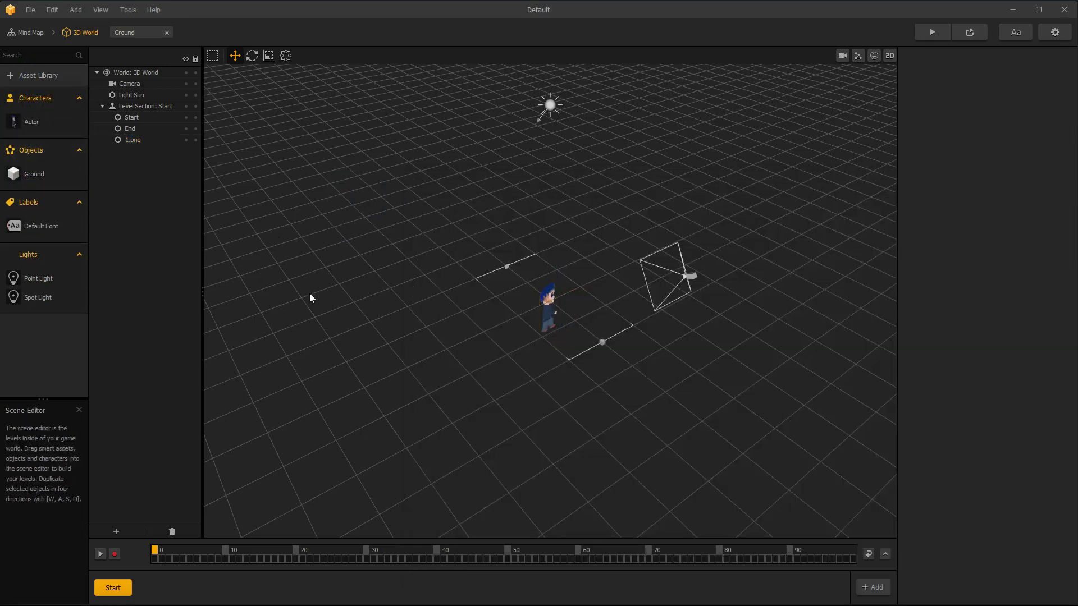
Put the Actor character in the Character collision group.
click(33, 123)
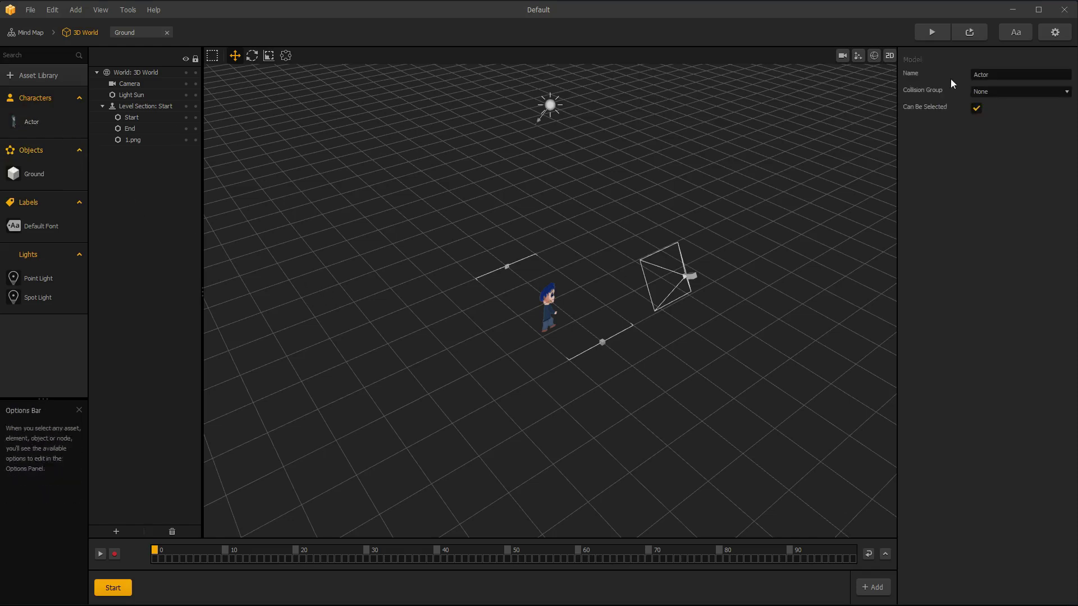
click(990, 91)
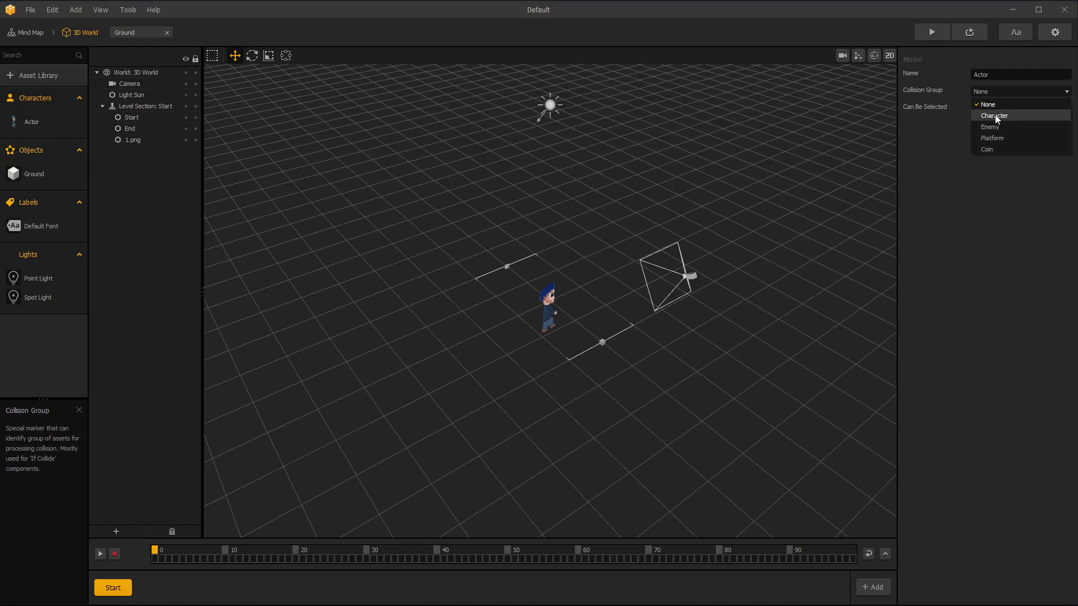
click(995, 116)
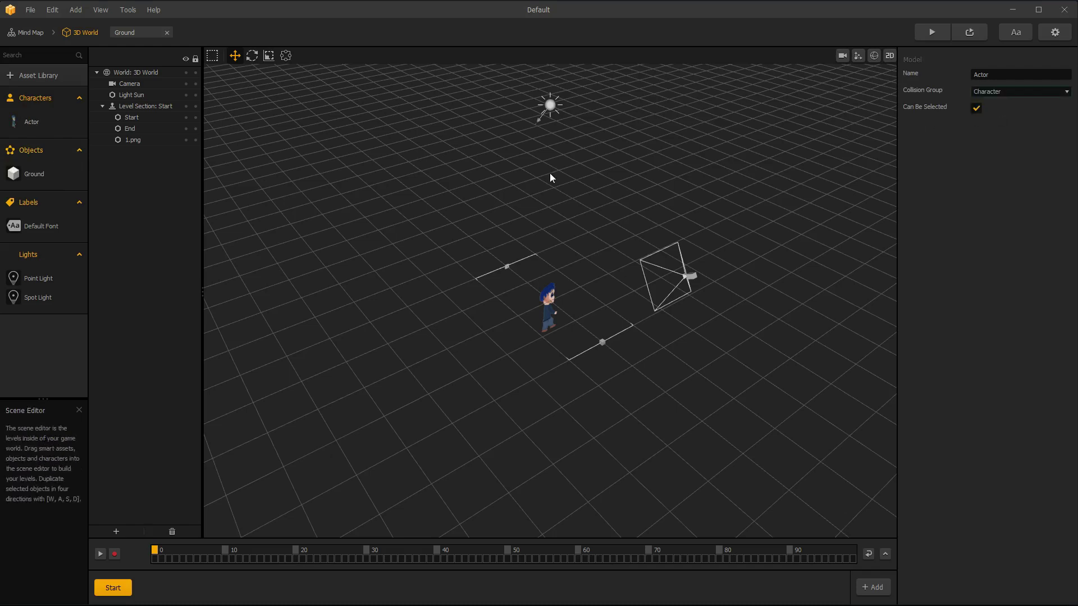
Enable physics on the Actor's Start node and set its friction to 20.
double_click(36, 122)
click(328, 445)
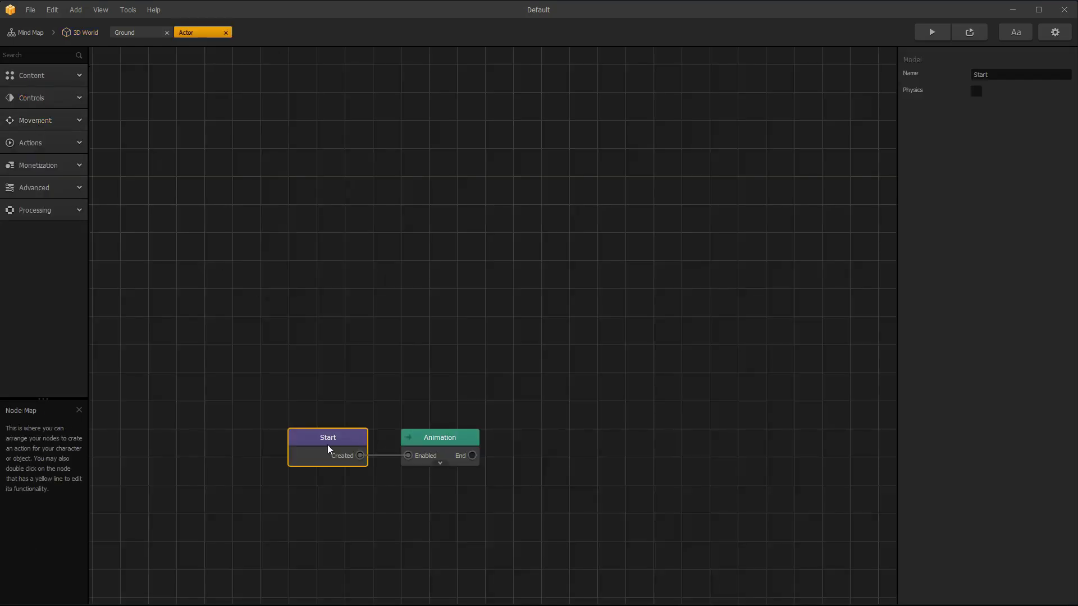
click(979, 90)
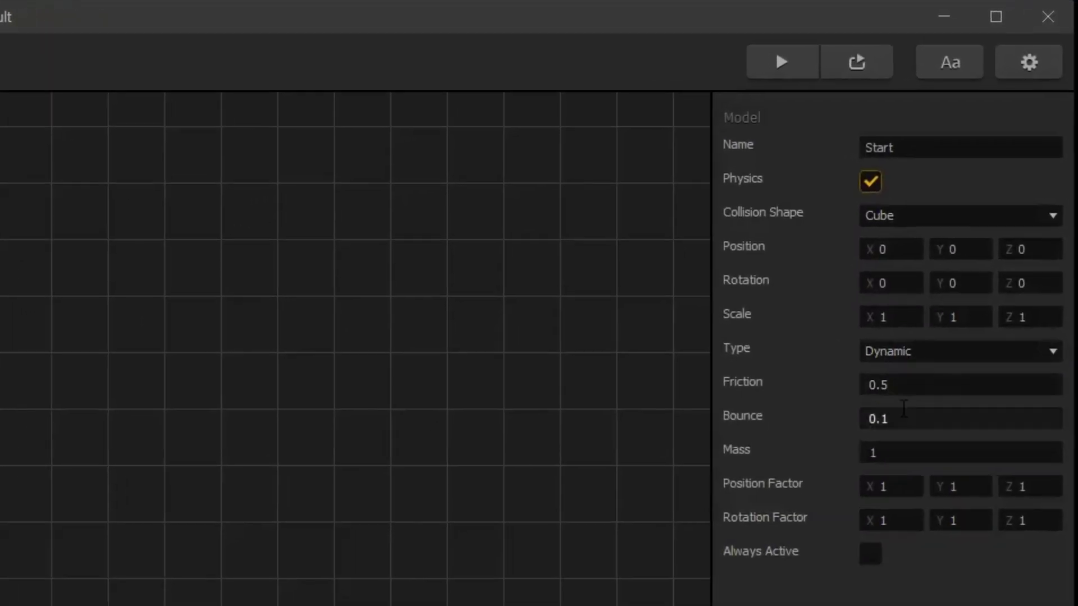
click(898, 385)
drag(899, 385, 798, 385)
text(20)
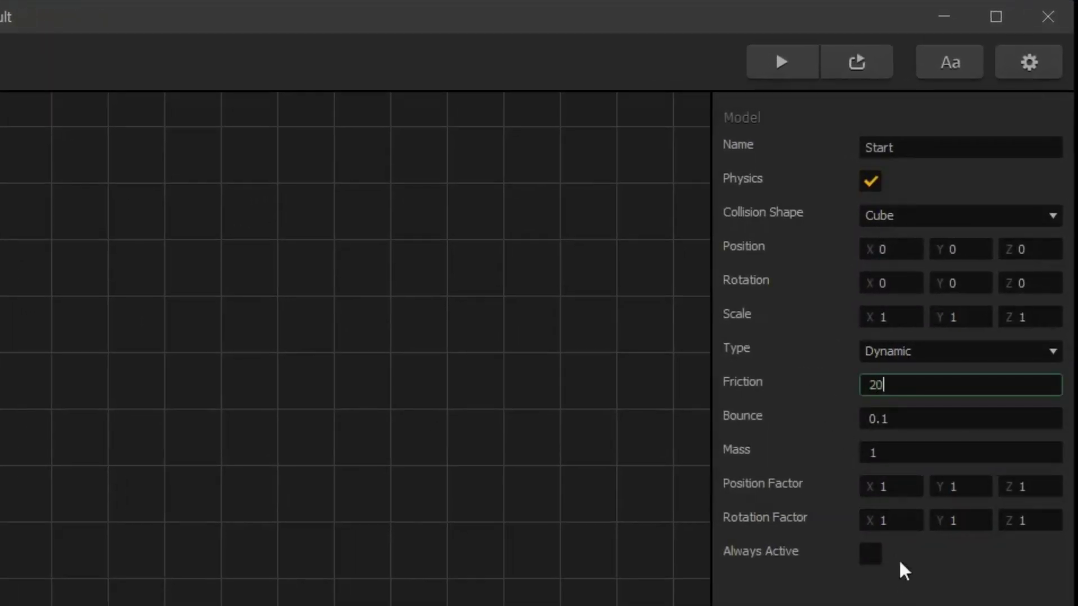
Set the Actor's rotation factors X, Y, Z and position factor Z to 0, then return to 3D World.
click(897, 520)
text(0)
key(Tab)
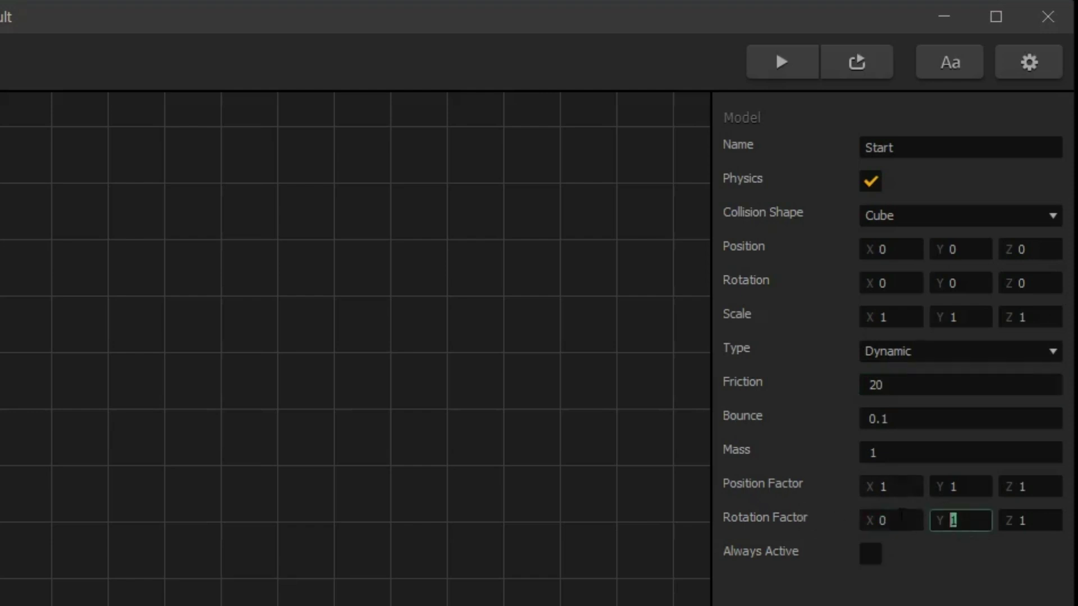
text(0)
key(Tab)
text(0)
click(1023, 486)
text(0)
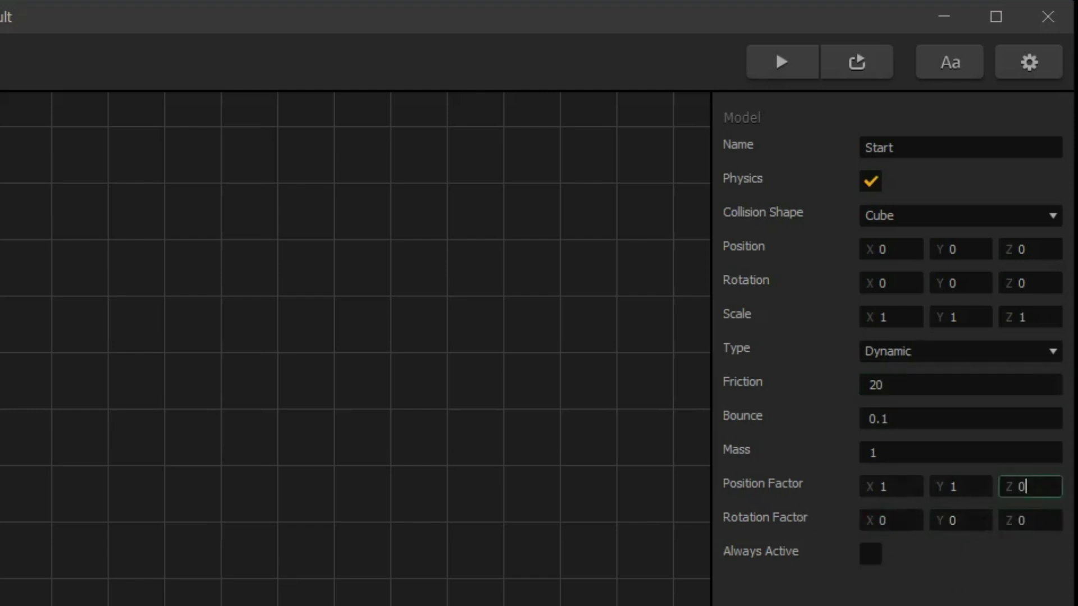
key(Return)
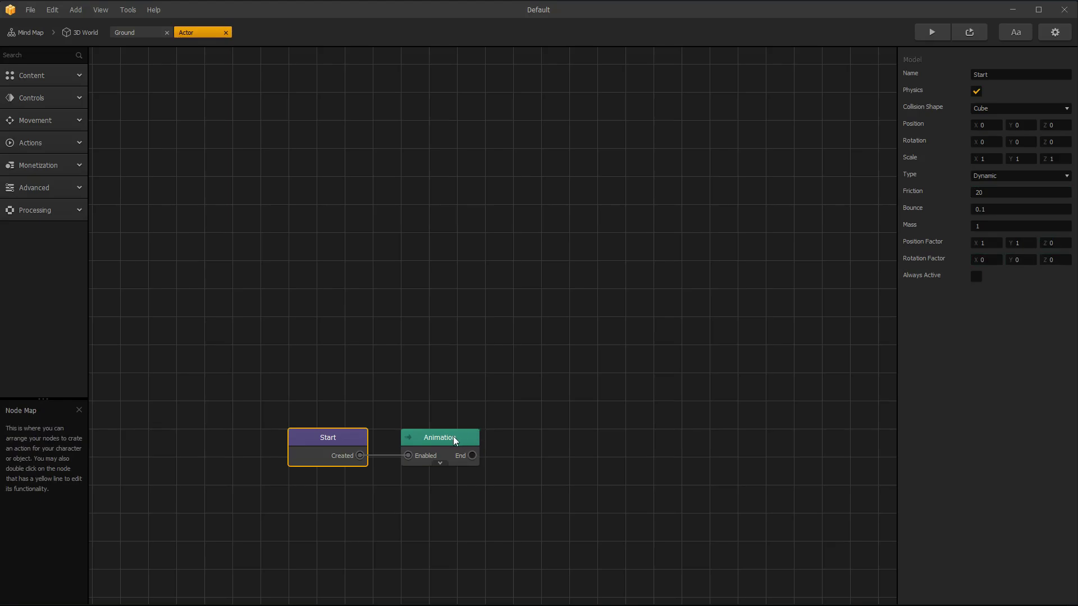
click(80, 33)
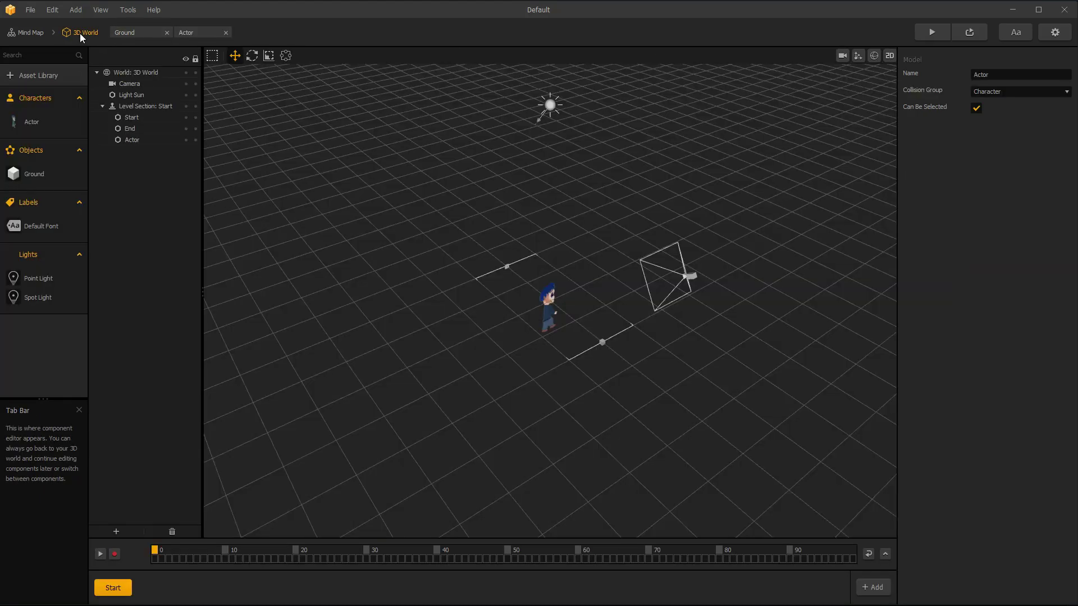
Switch the viewport to 2D mode and raise the Actor higher in the level.
click(889, 56)
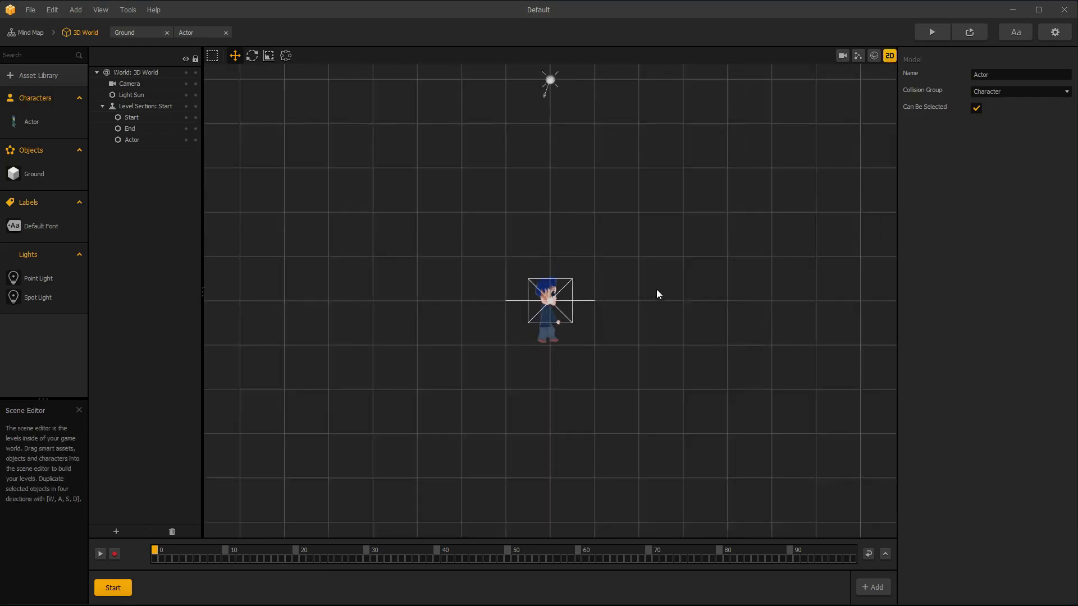
click(551, 325)
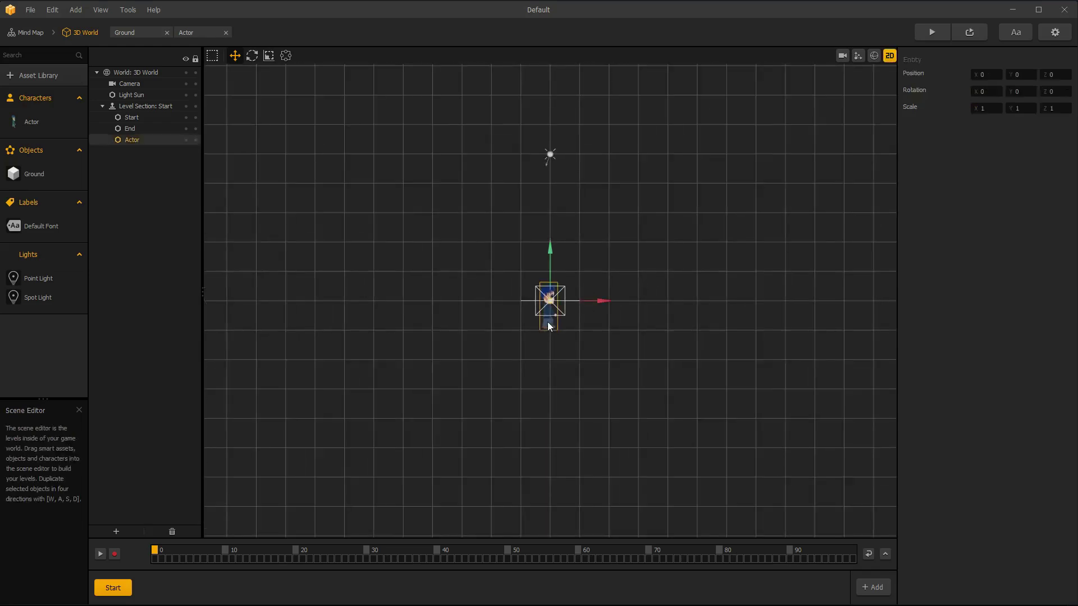
drag(550, 244, 551, 183)
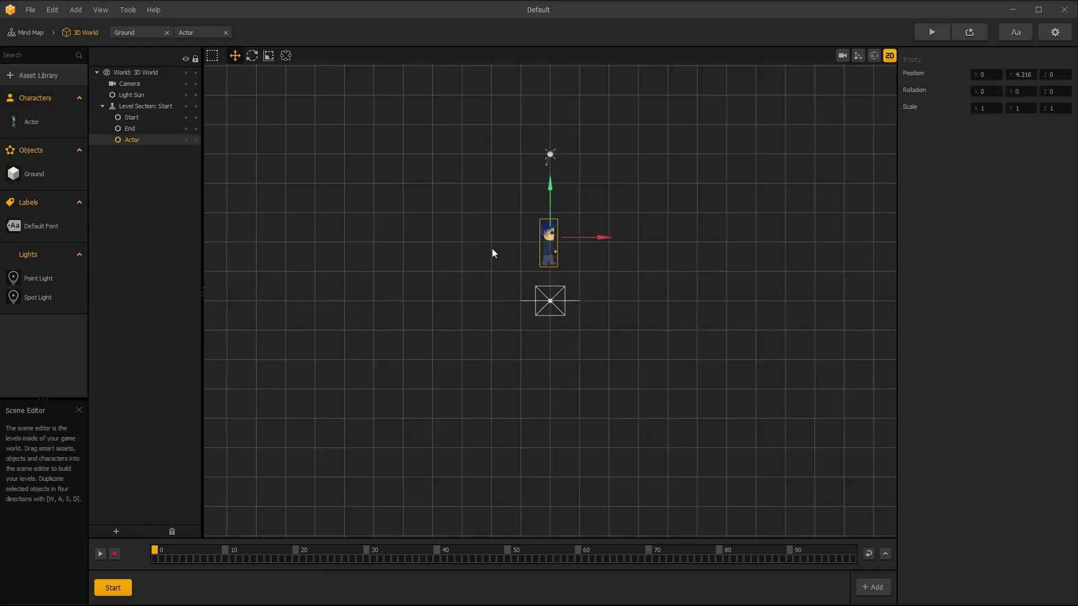
Drag background.png and sky.png from the platformer folder into the level.
key(alt+Tab)
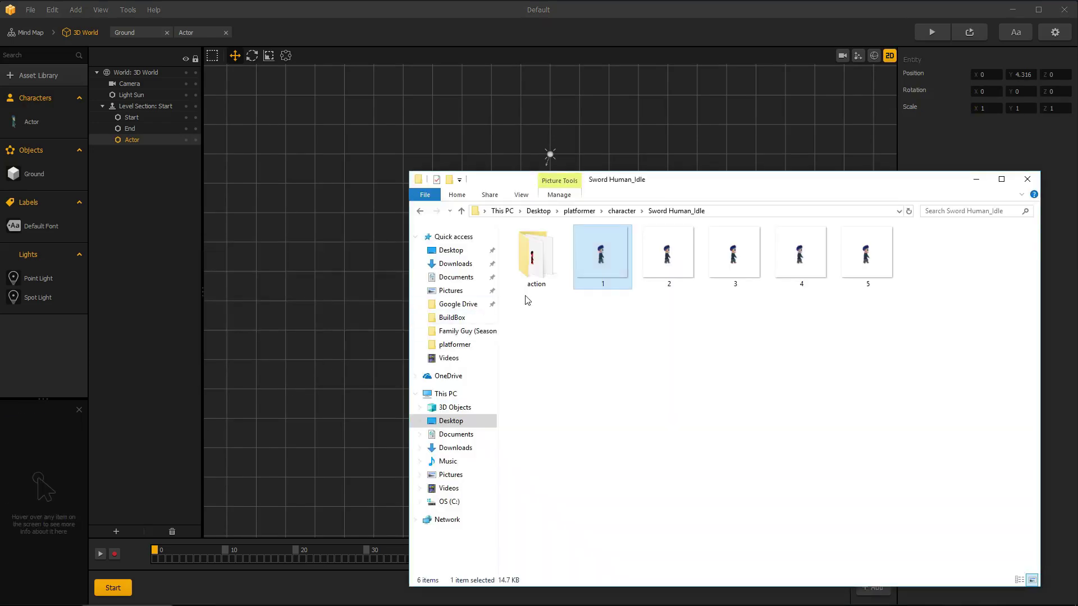
key(alt+Up)
key(alt+Up)
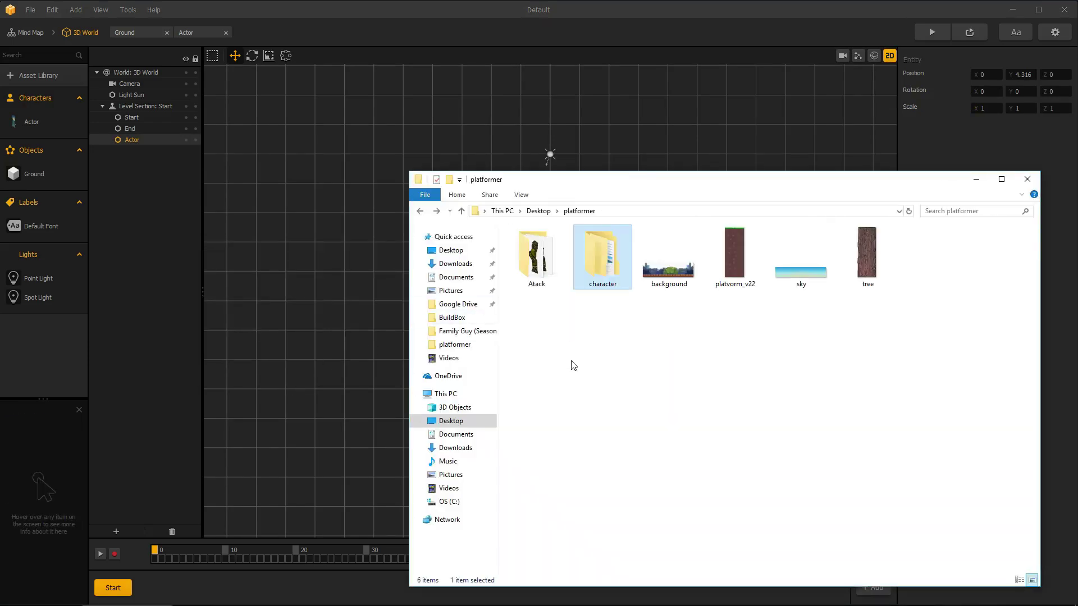
drag(672, 277, 332, 243)
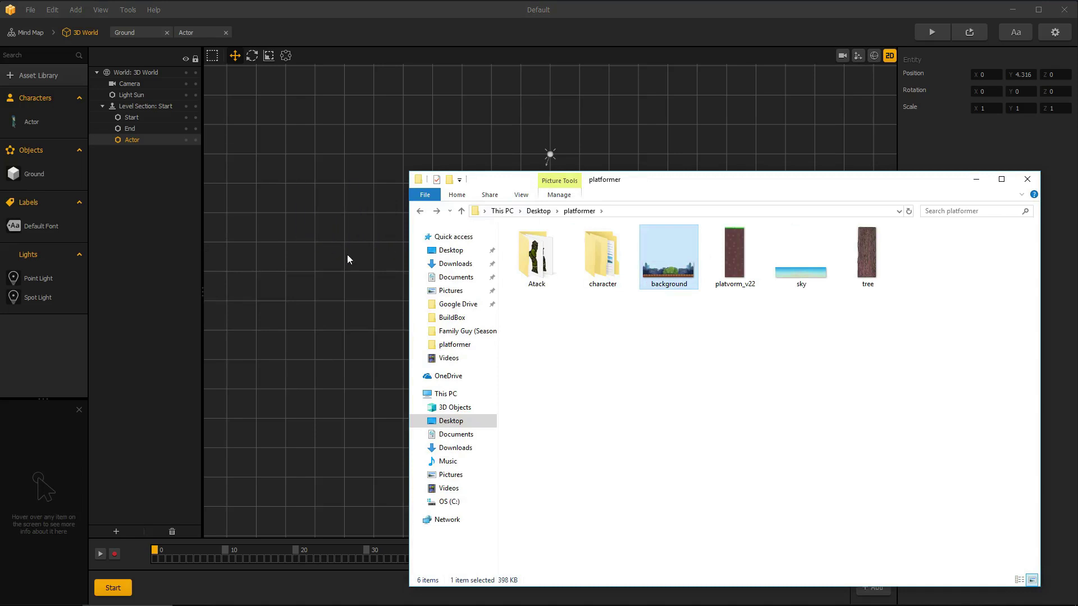
drag(801, 281, 324, 186)
Move the sky and background images up, setting background Position Z to -1 and sky to -2.
click(395, 11)
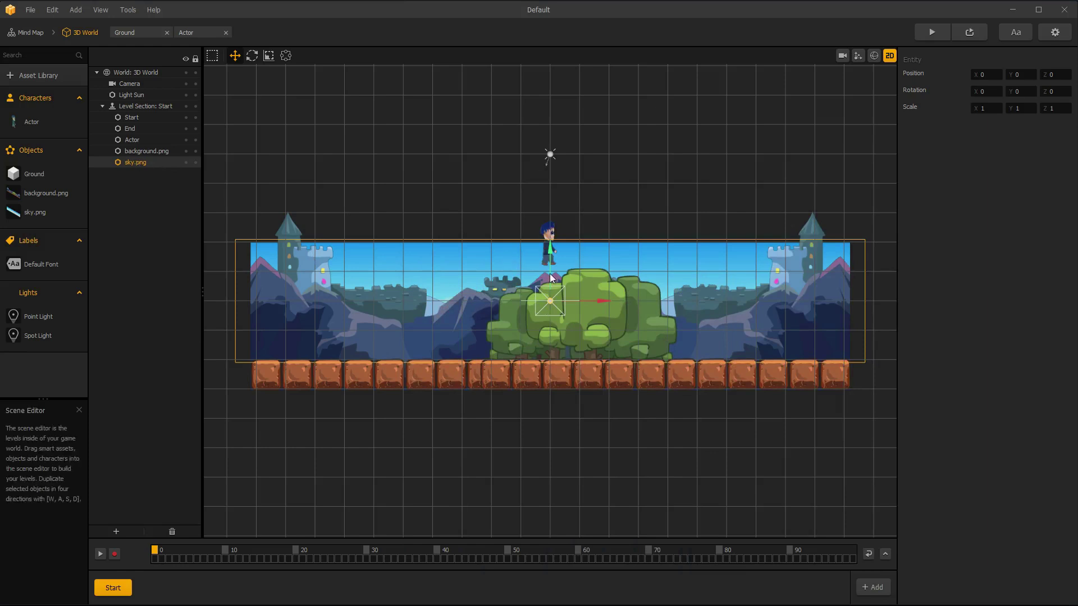
drag(550, 269, 546, 172)
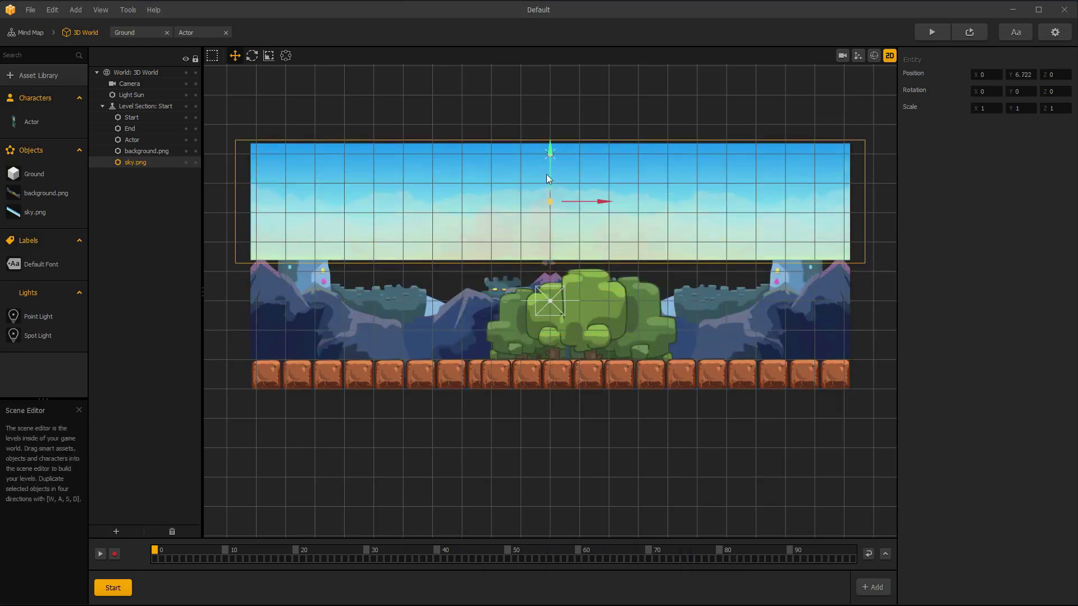
click(541, 270)
drag(550, 259, 552, 209)
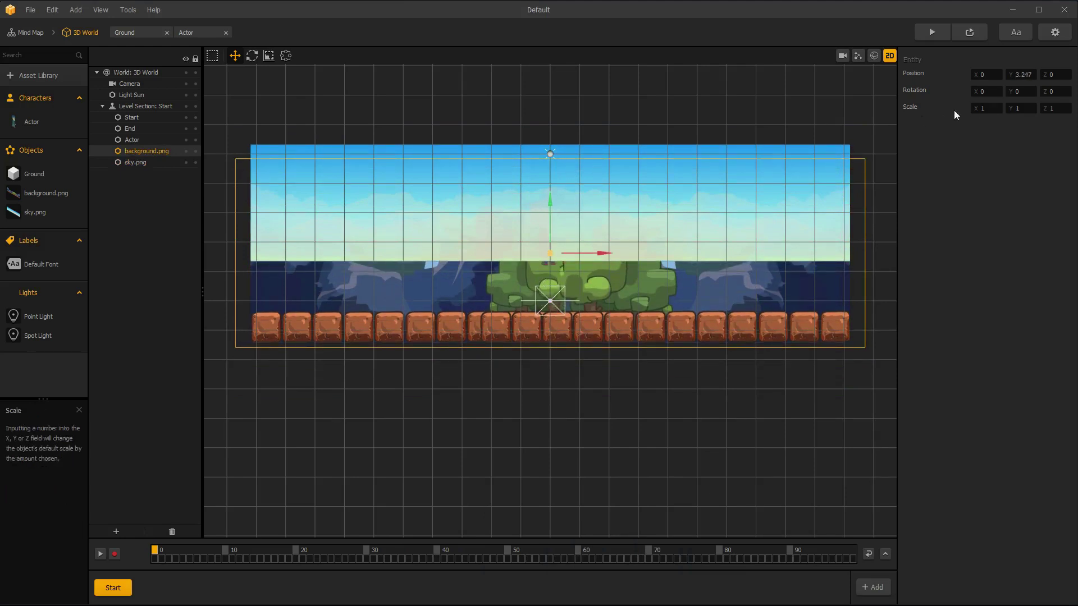
click(1052, 75)
key(BackSpace)
text(-1)
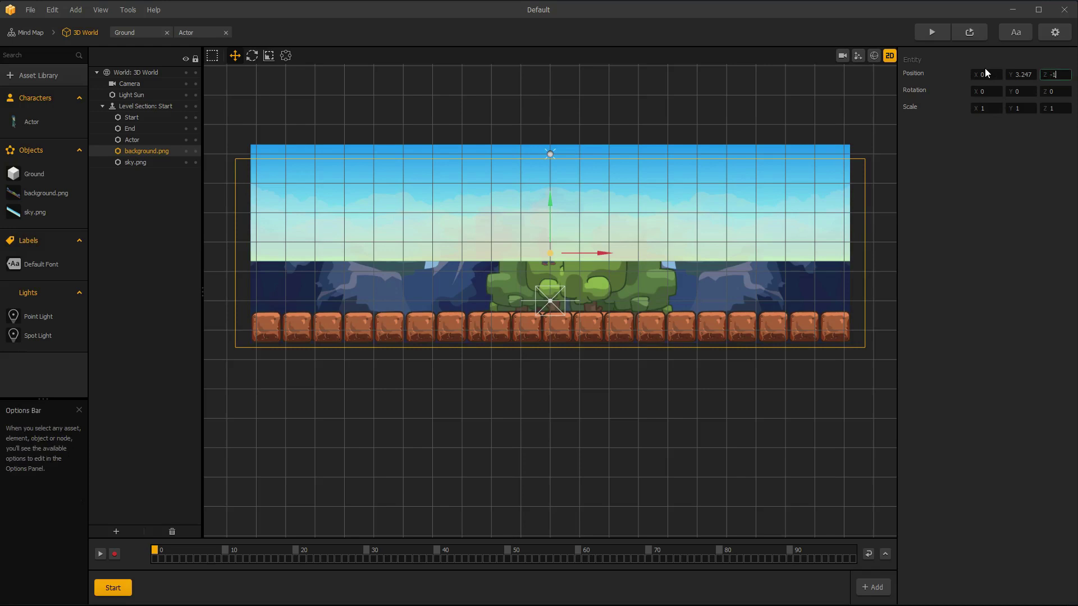
click(131, 163)
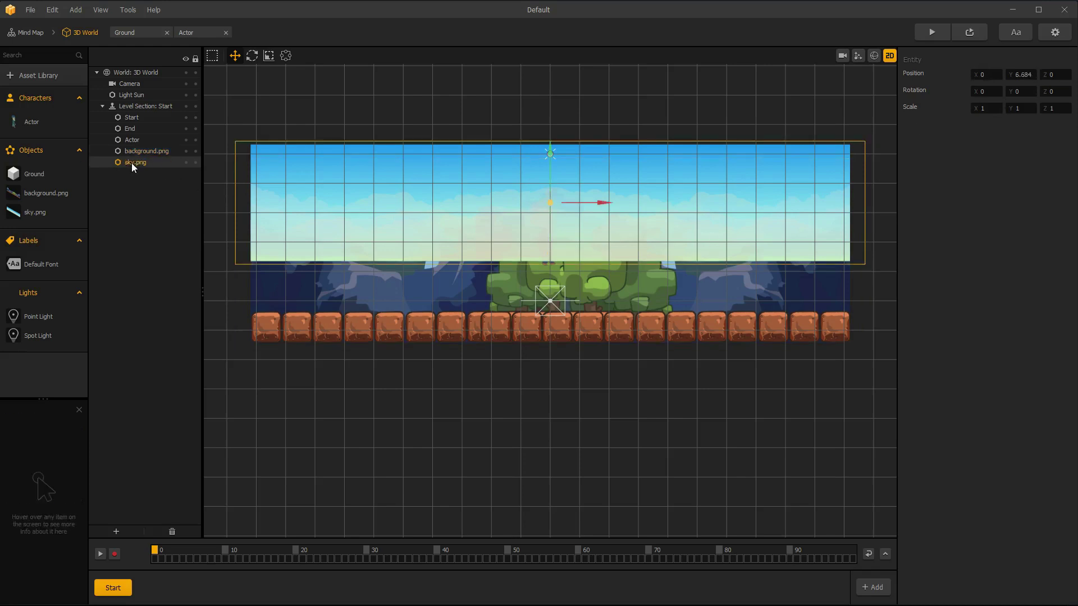
click(1053, 74)
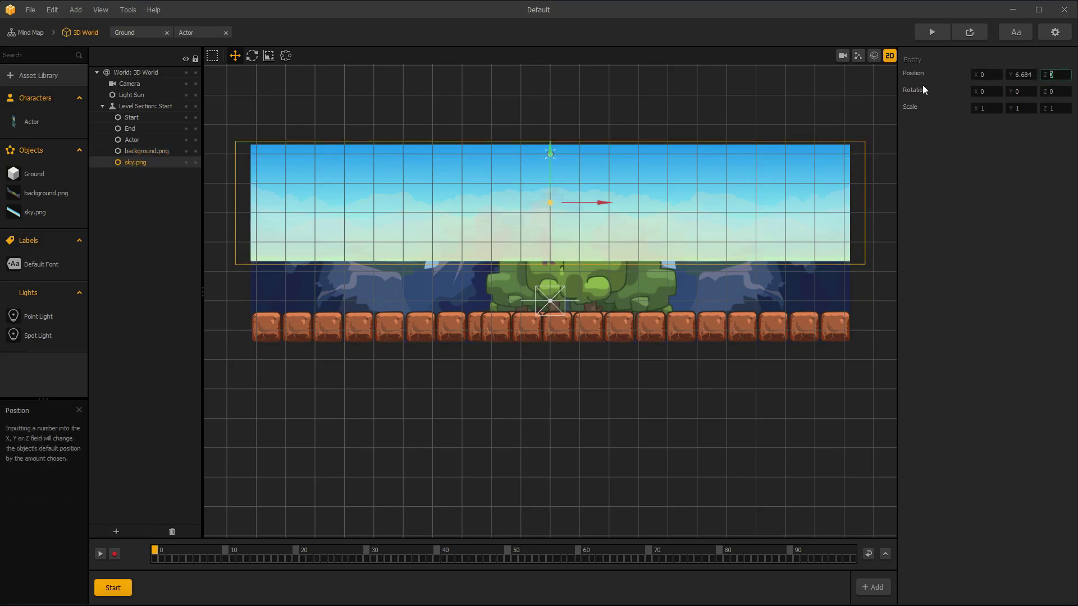
text(-2)
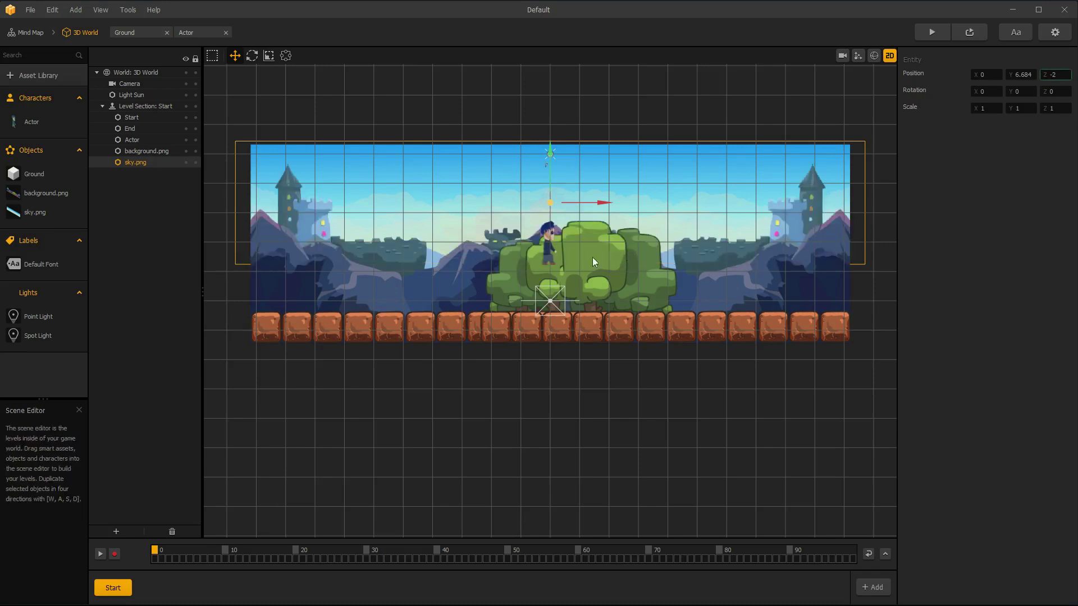
Move the Actor down and left onto the ground tiles beside the bushes.
click(548, 248)
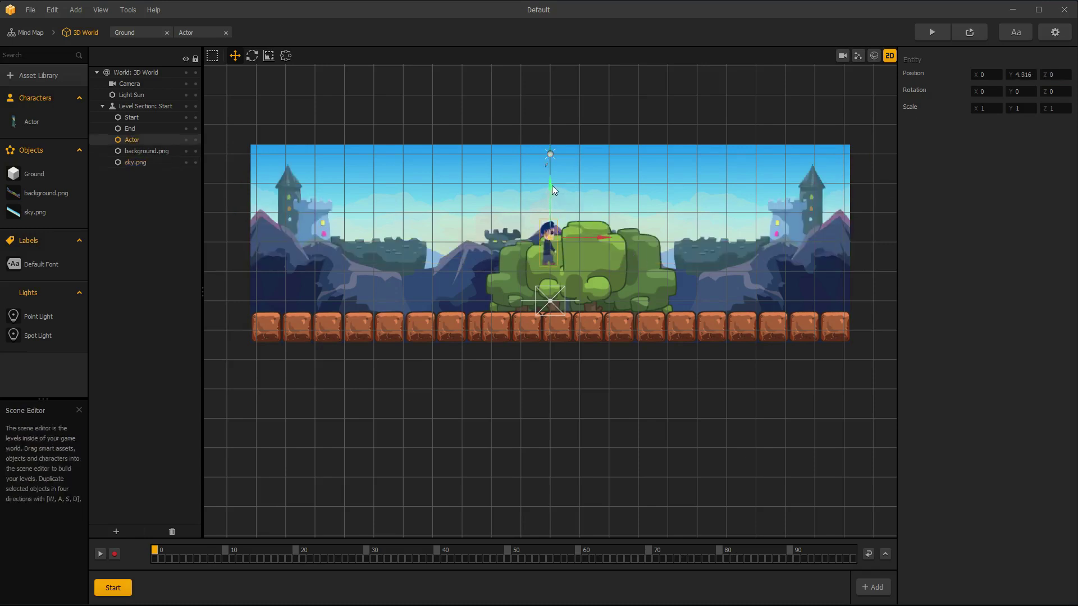
drag(552, 185, 565, 235)
drag(594, 268, 522, 261)
drag(494, 221, 512, 244)
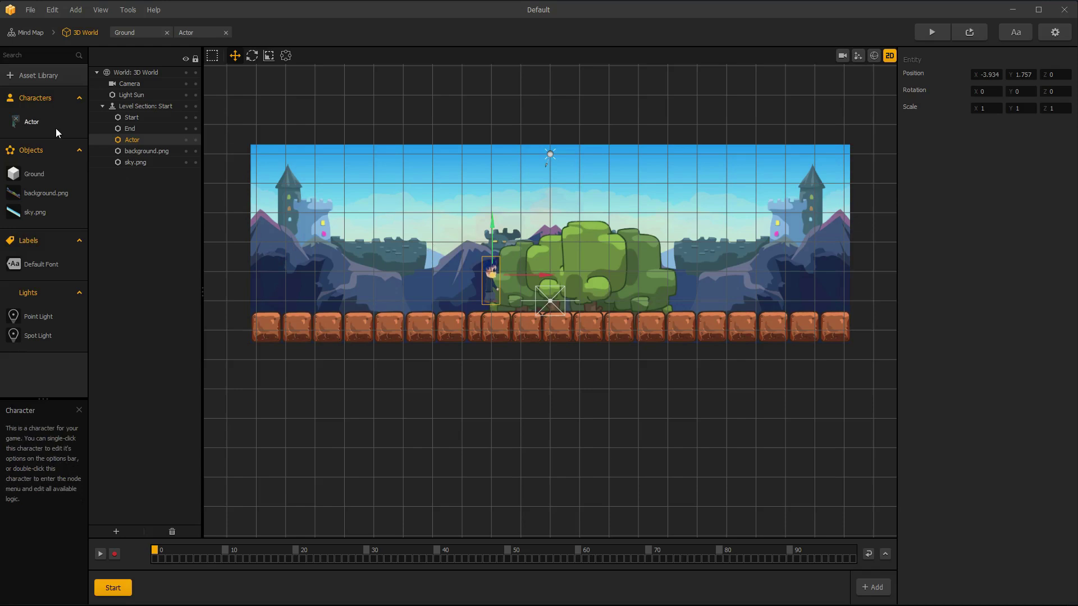
Make the Camera follow the Character with scale X, Y and Z set to 1.2.
click(130, 84)
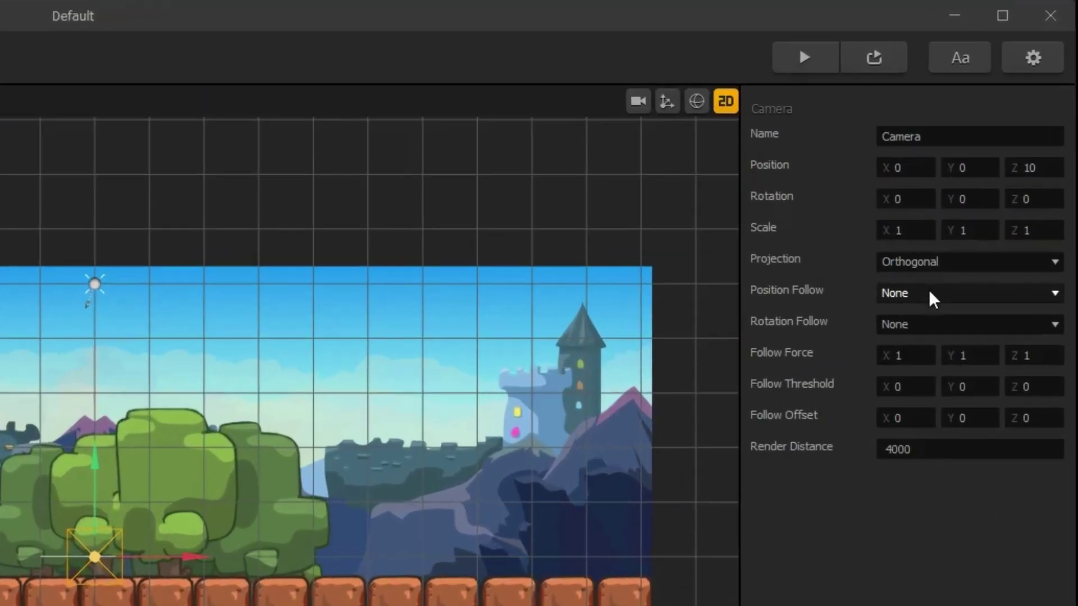
click(1000, 159)
click(910, 389)
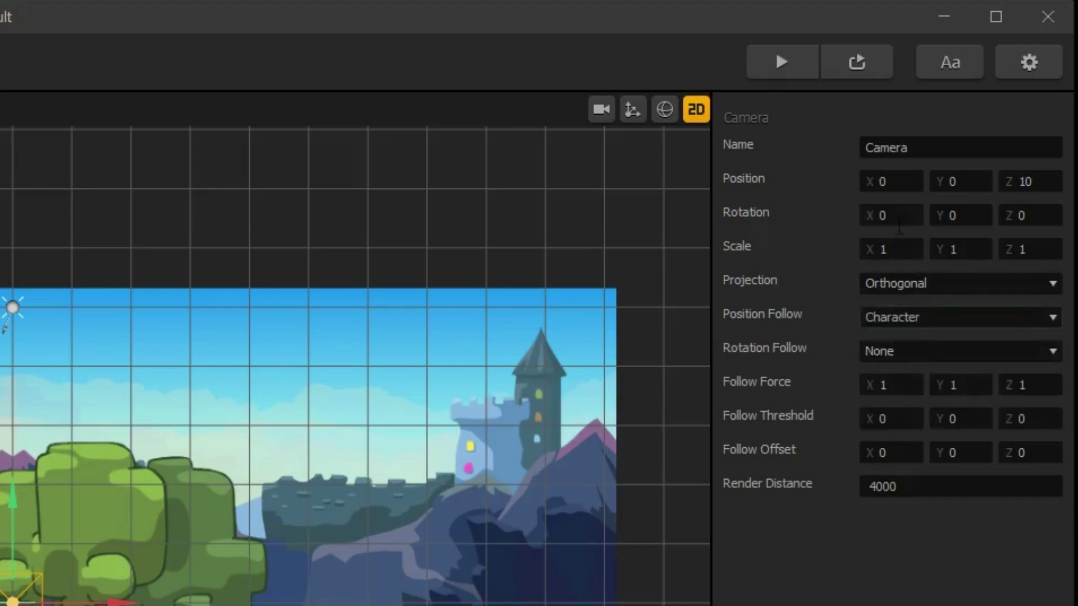
click(911, 252)
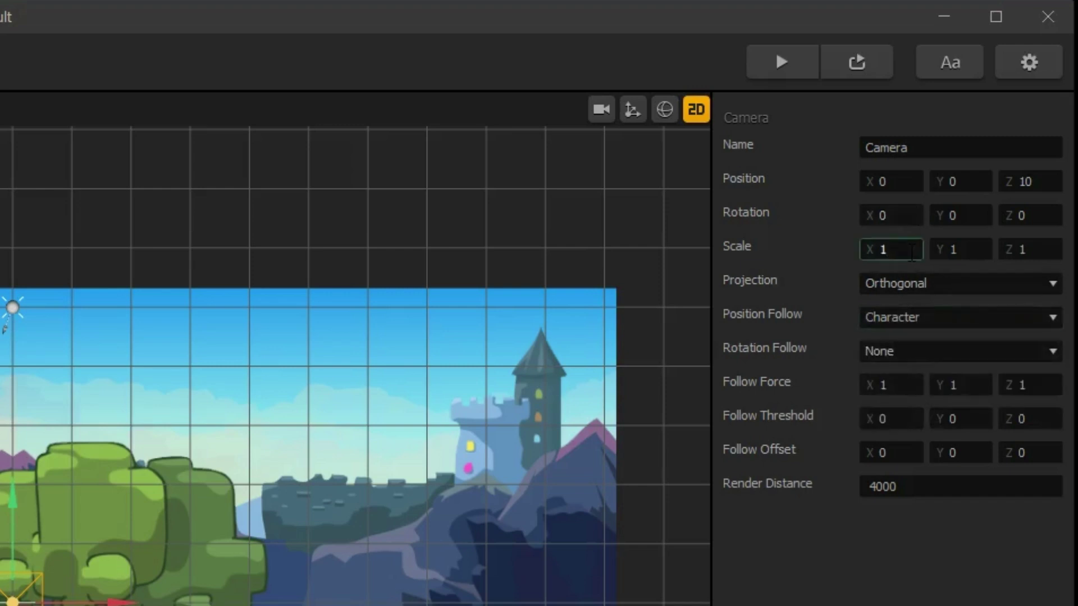
text(.2)
click(984, 253)
text(.2)
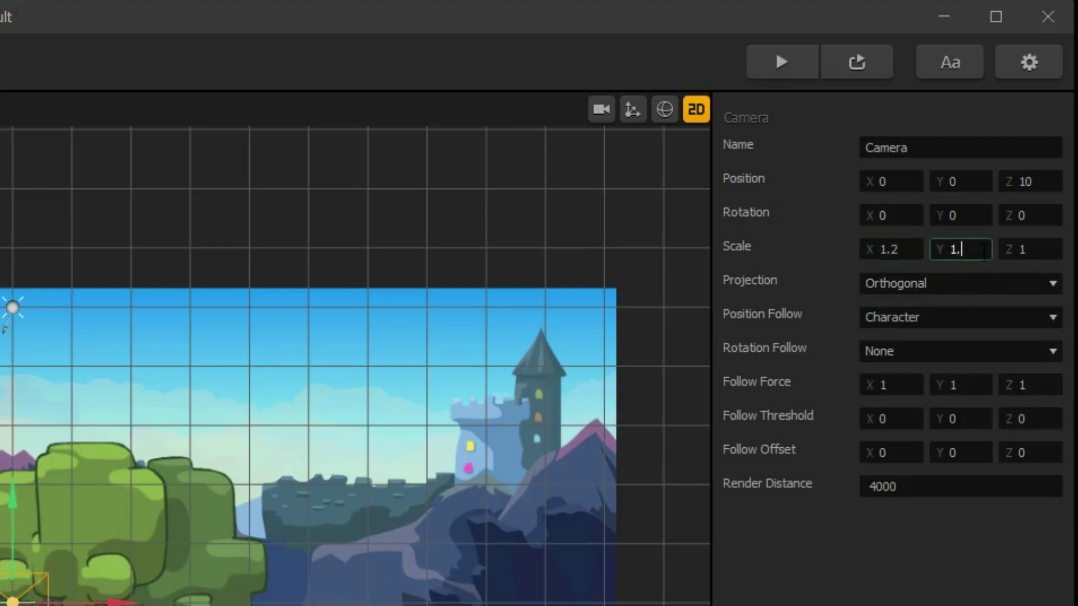
click(1033, 253)
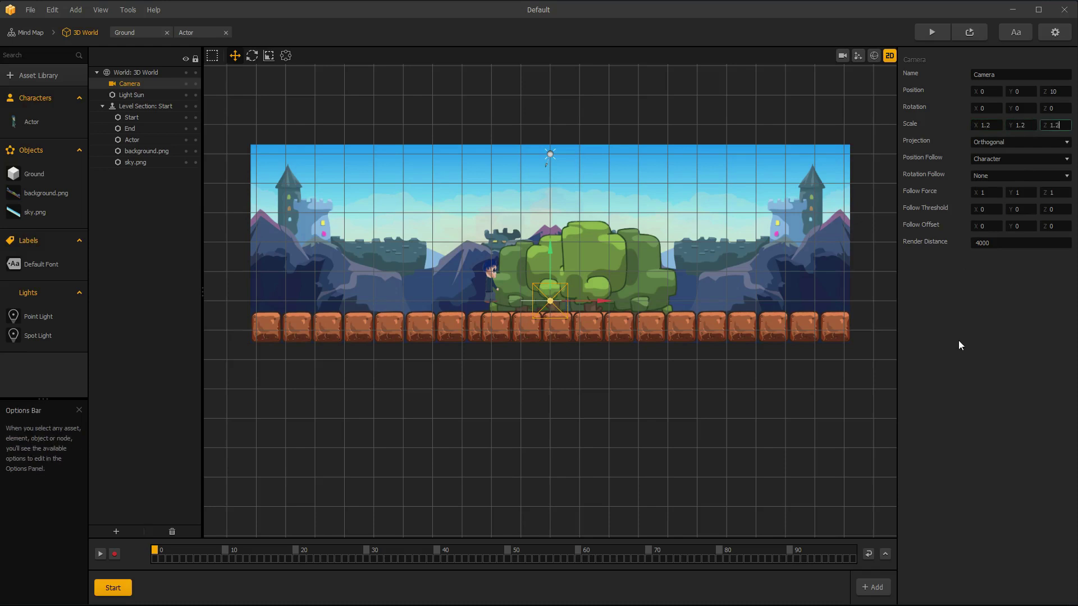
text(.2)
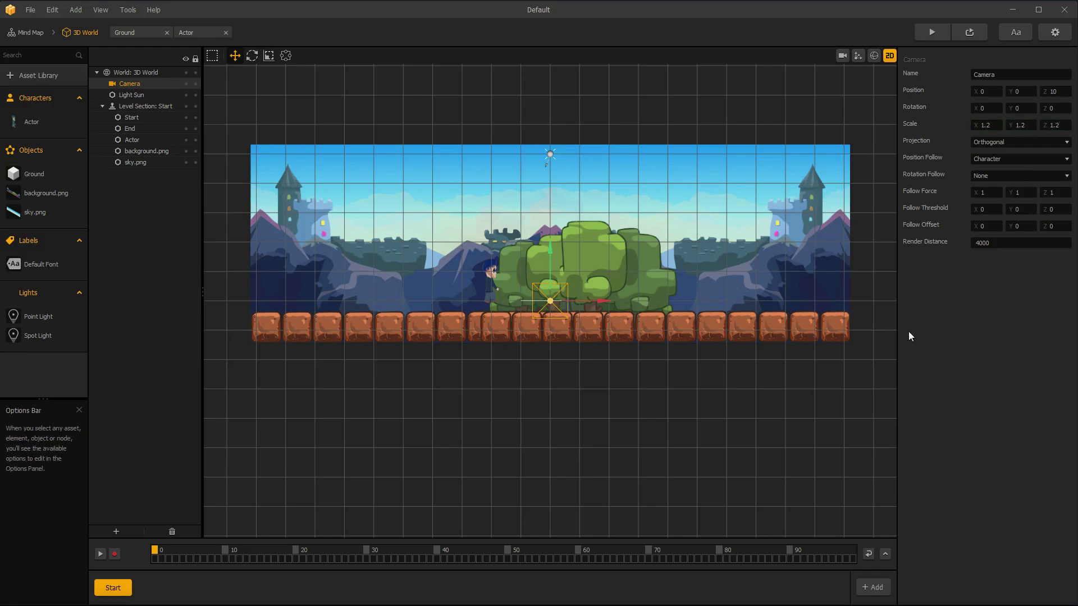
Run a live preview of the level, close it, and show collision shapes.
click(932, 33)
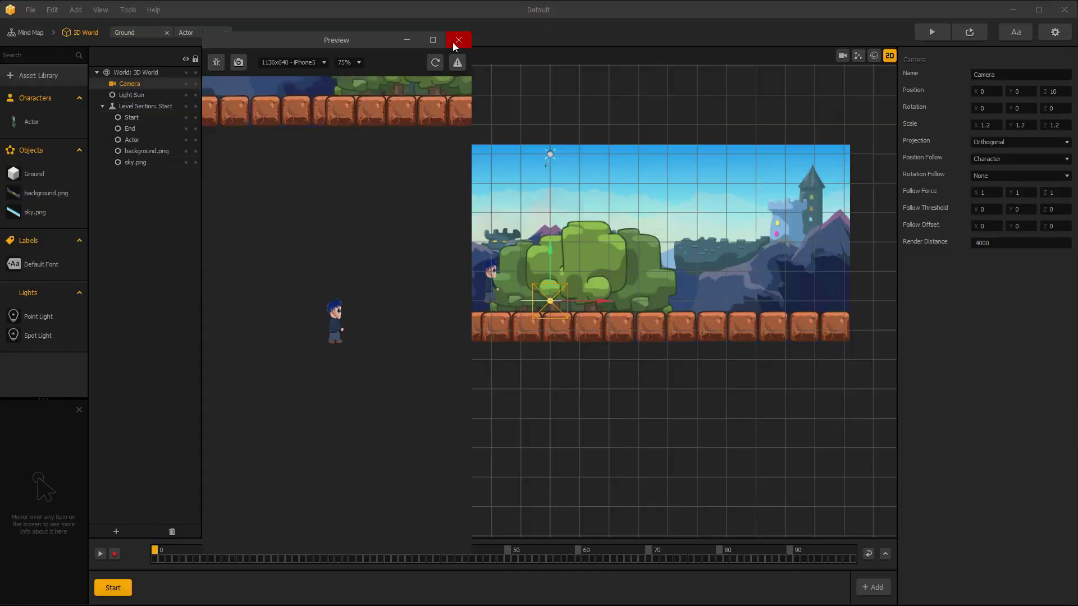
click(453, 41)
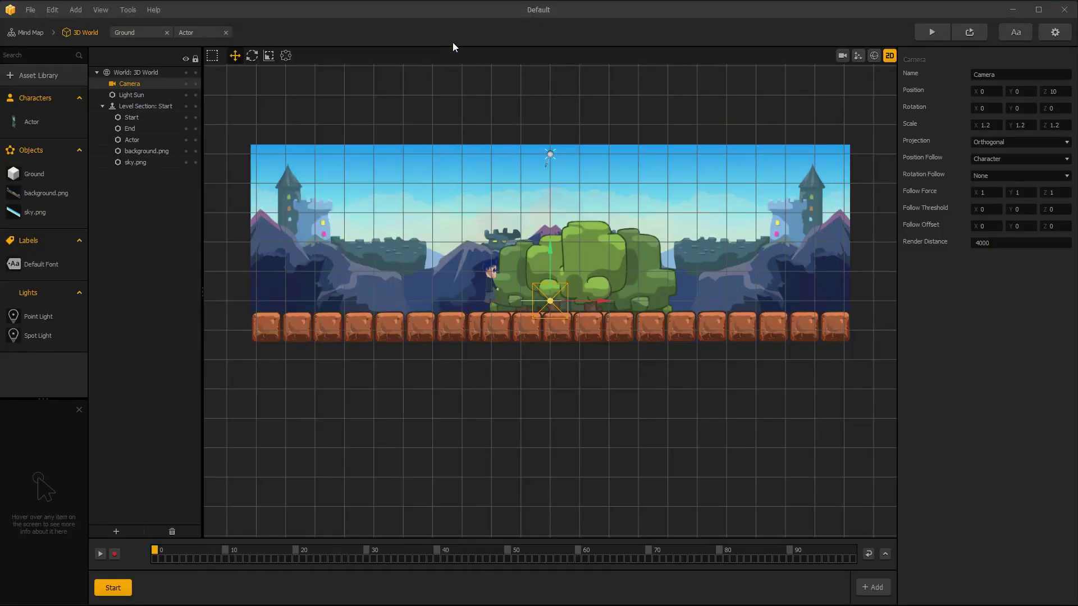
click(873, 55)
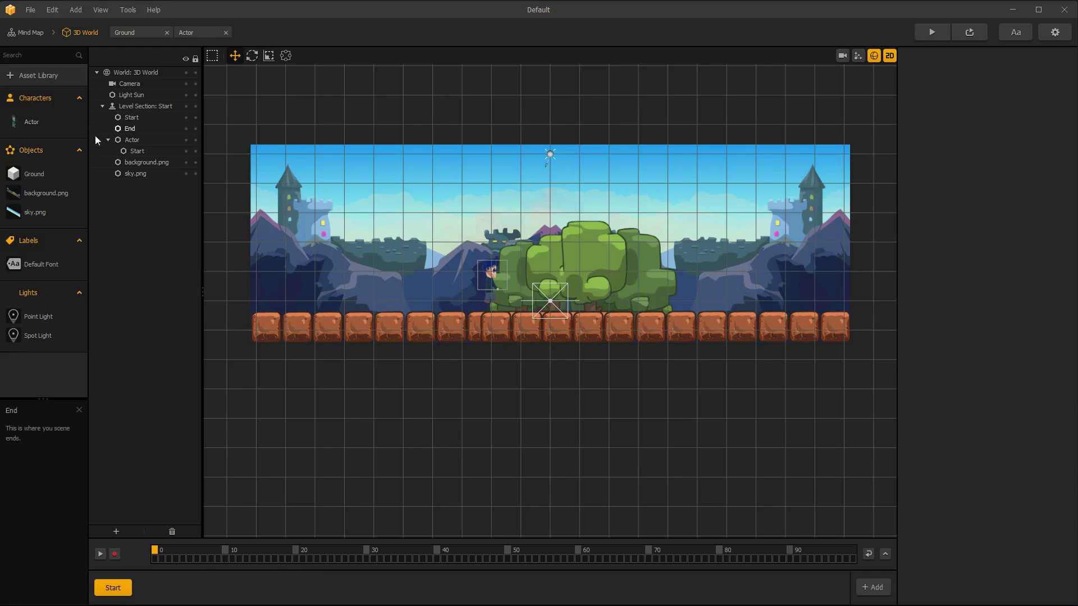
Drag a Ground cube into the scene and lower it onto the brick row.
click(139, 152)
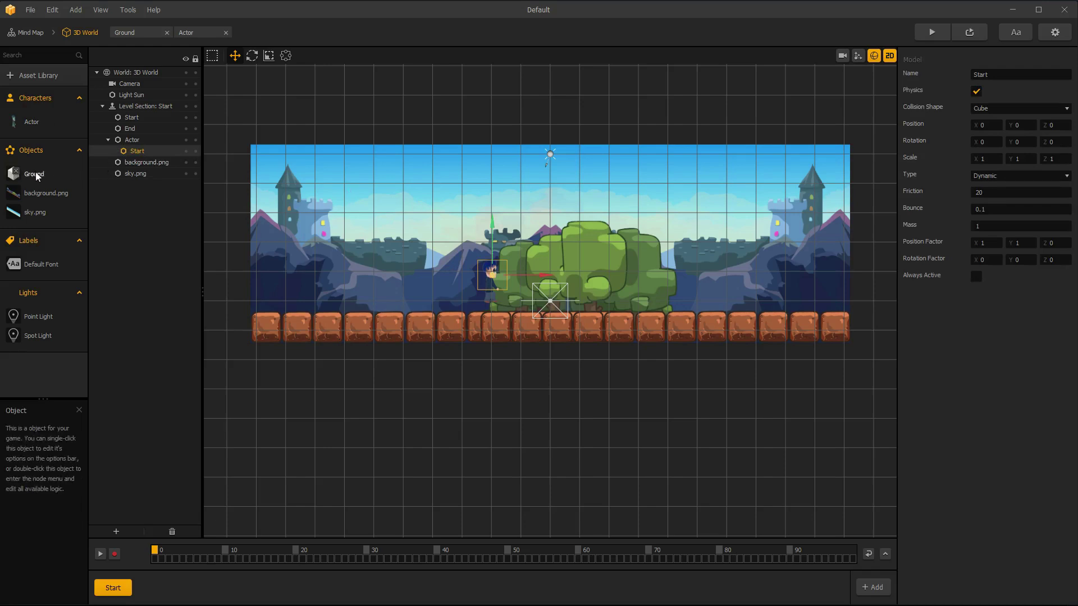
drag(28, 174, 356, 321)
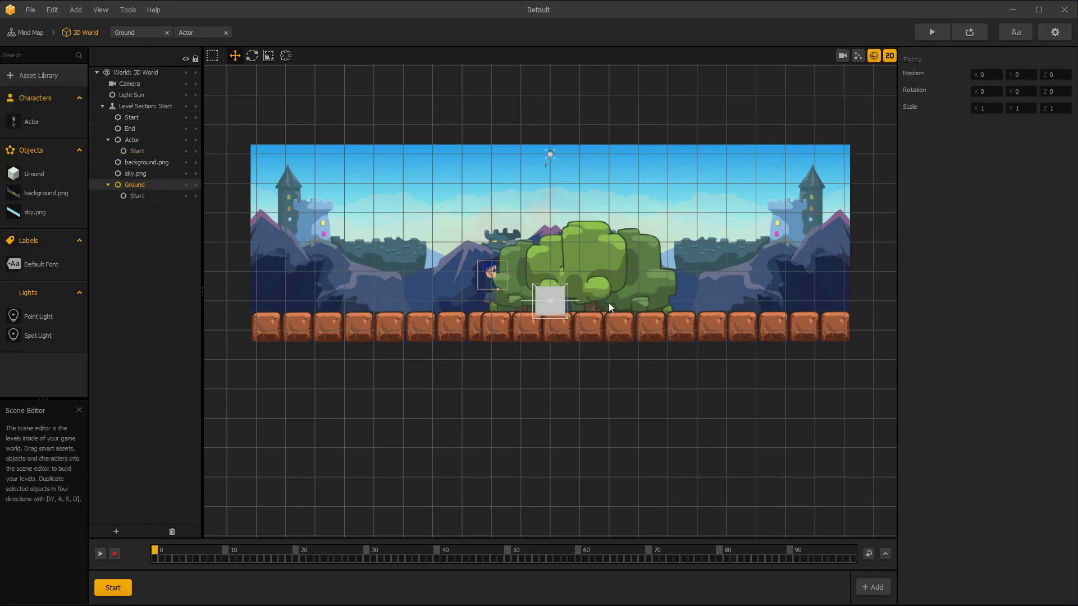
click(554, 307)
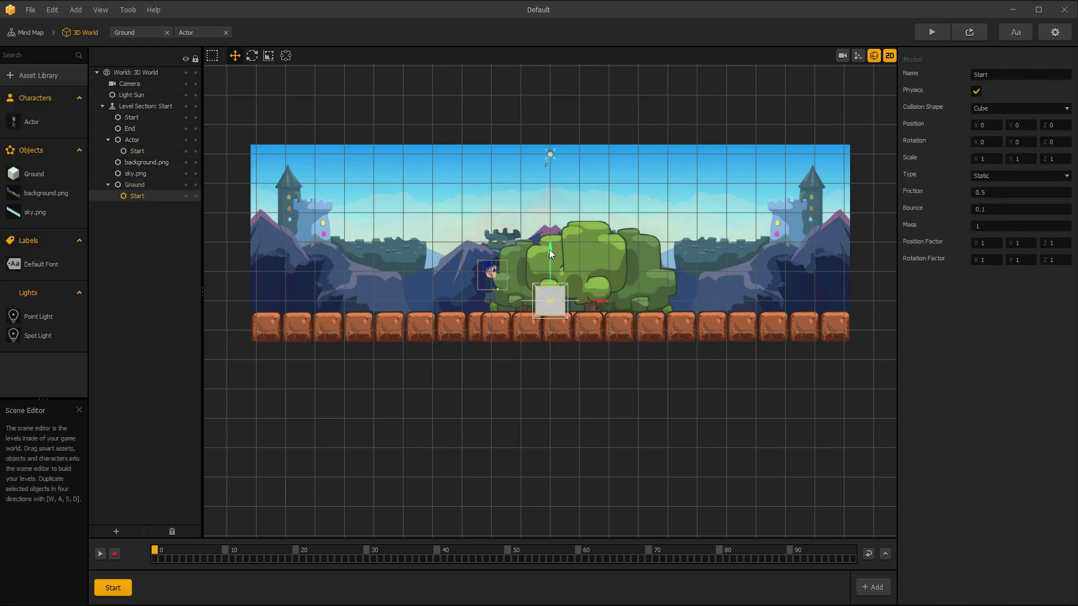
mouse_move(549, 249)
mouse_down()
mouse_move(554, 272)
mouse_move(551, 248)
mouse_up()
scroll(548, 295, up, 3)
drag(548, 295, 551, 301)
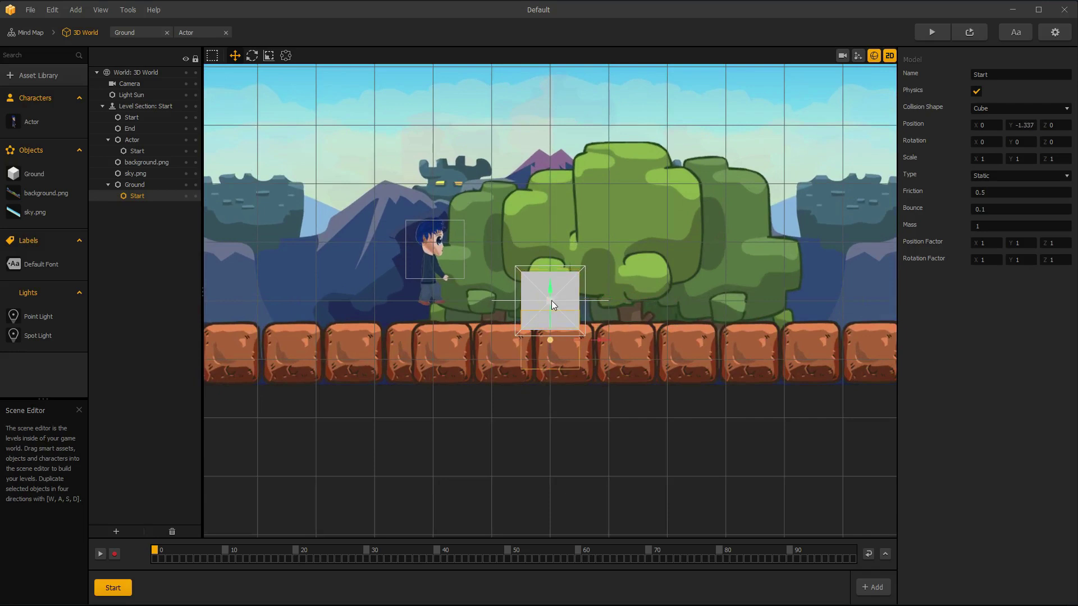
click(549, 295)
scroll(547, 260, down, 3)
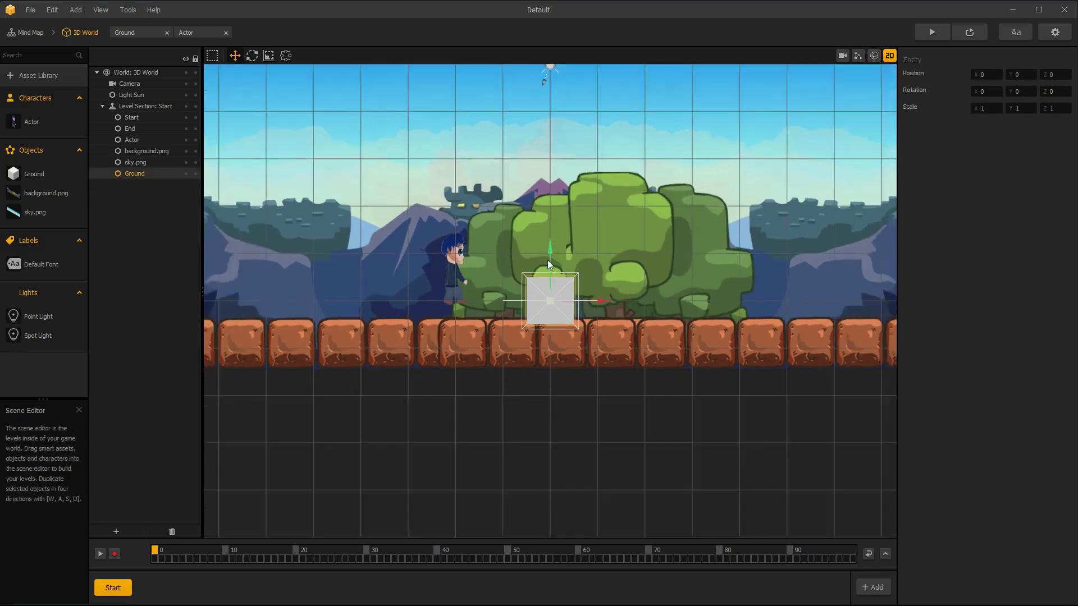
drag(550, 273, 551, 298)
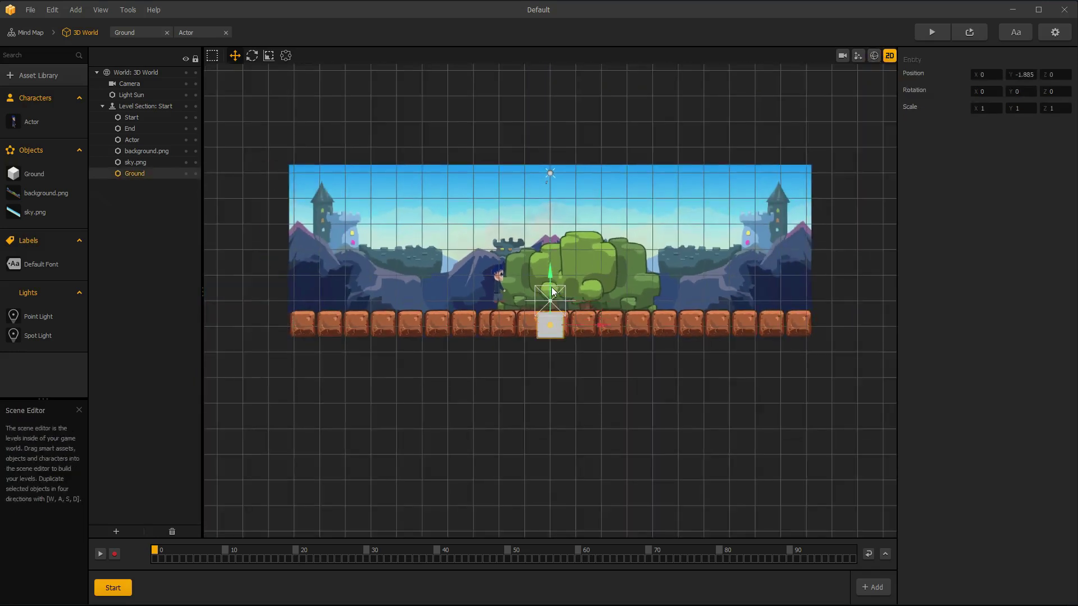
Stretch the Ground cube to about X scale 20.635 across the whole brick row.
click(267, 55)
drag(619, 333, 694, 310)
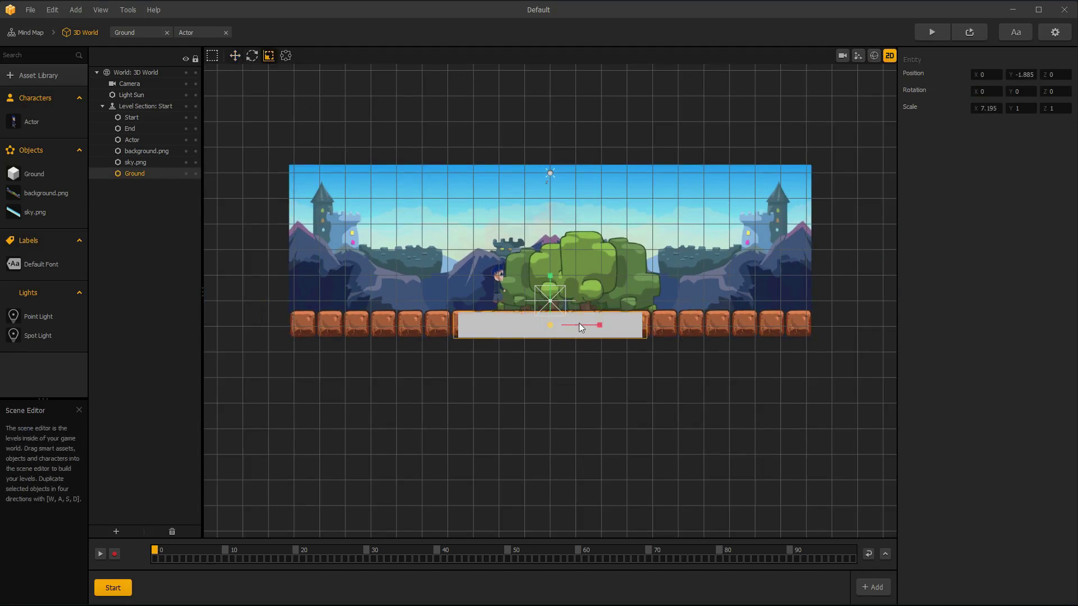
drag(581, 327, 638, 329)
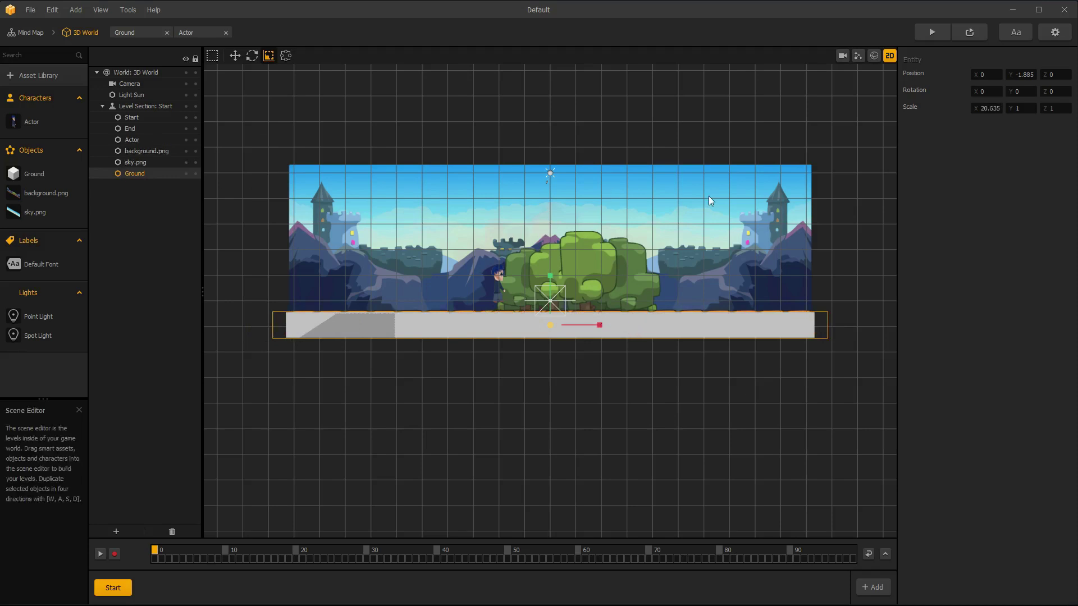
click(23, 178)
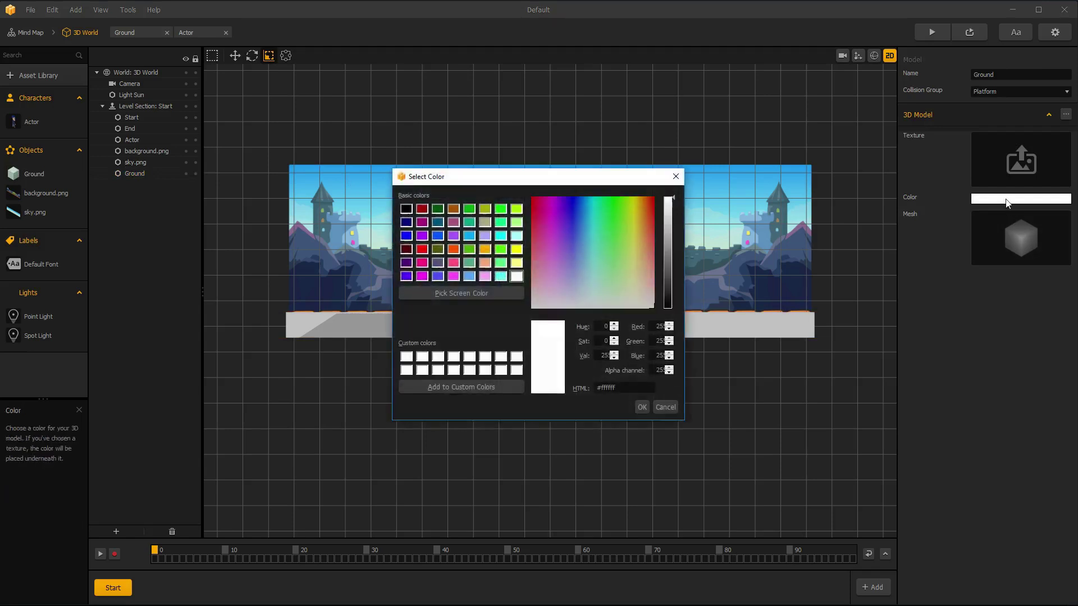
Sample the brick orange (#e78854) from the screen as the Ground slab colour and confirm.
click(433, 293)
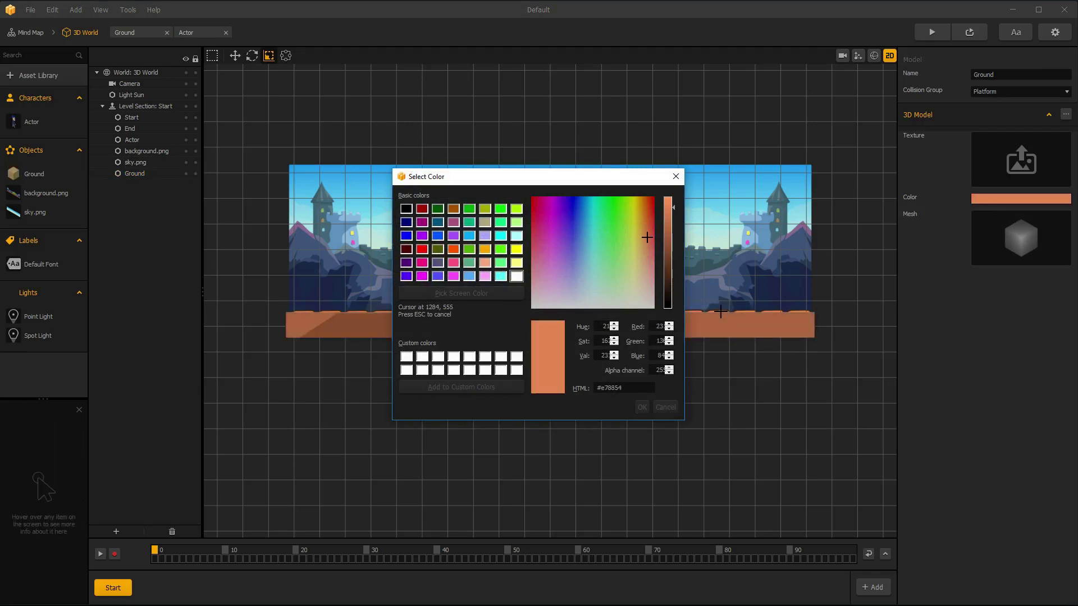
click(721, 312)
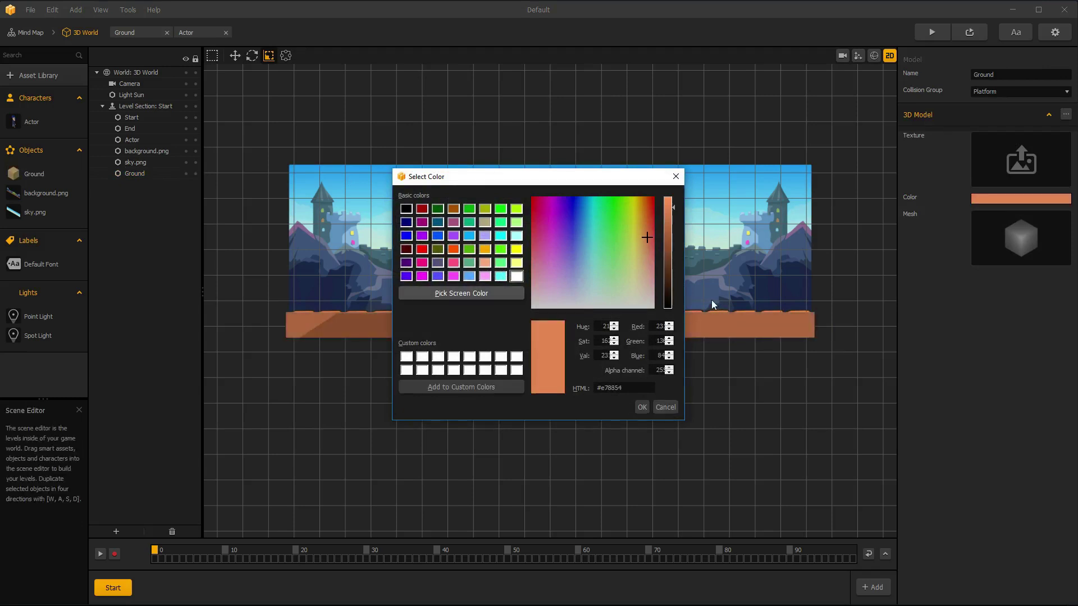
click(642, 407)
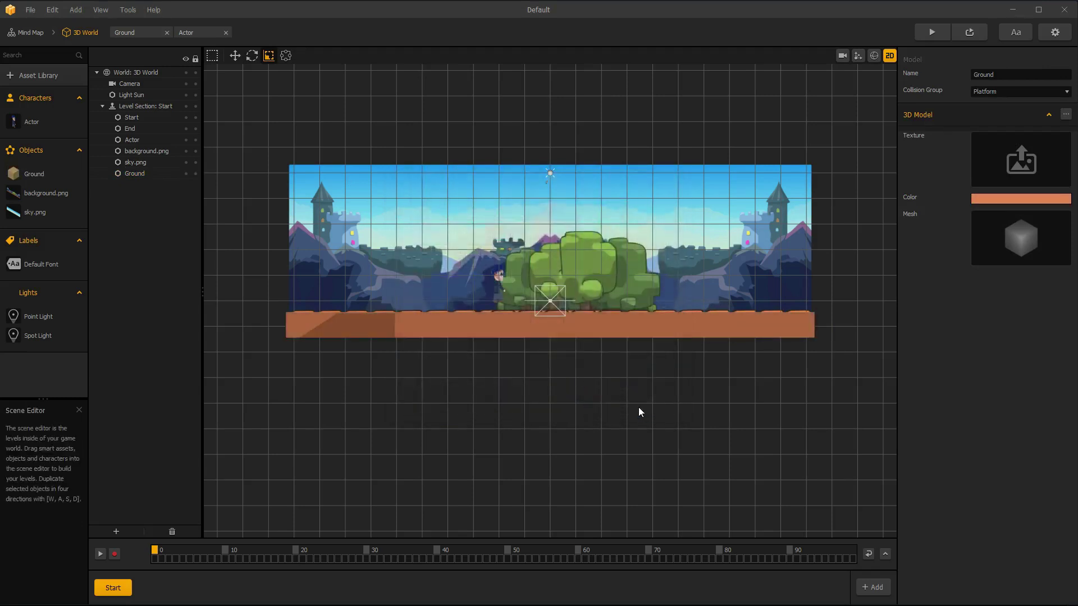
In 3D view, scale the Ground slab deep to Z 2.39 and thin to Y 0.038.
click(888, 56)
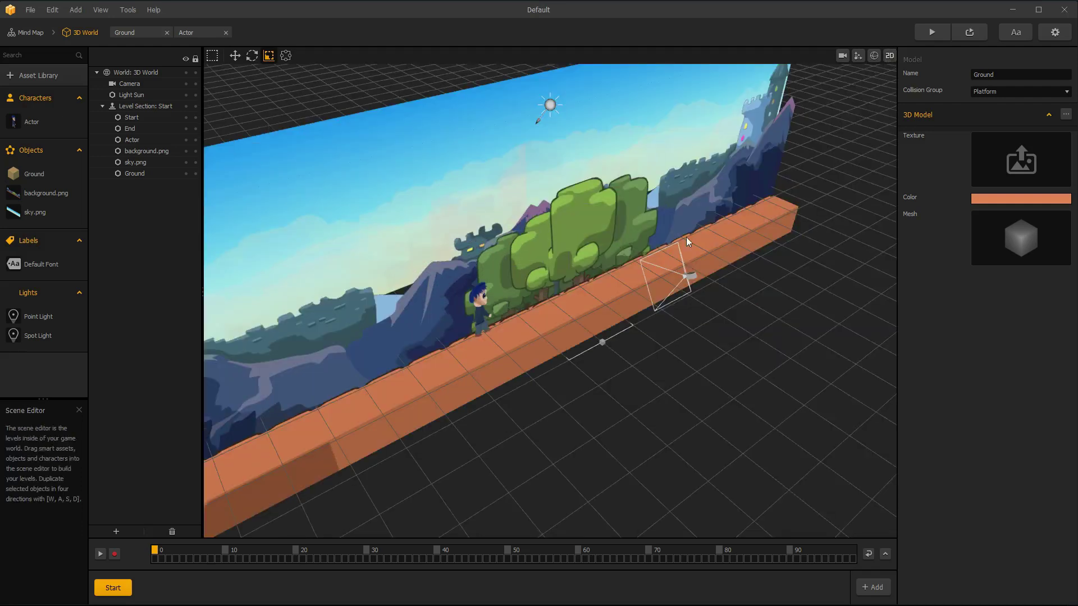
click(472, 374)
right_drag(474, 387, 543, 396)
drag(591, 324, 647, 335)
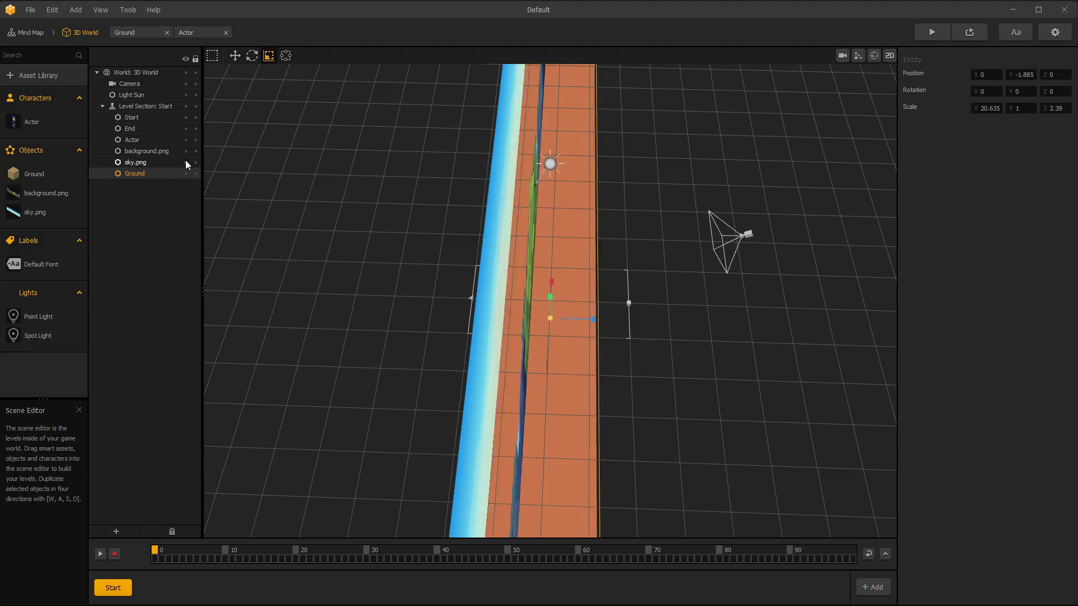
right_drag(705, 419, 554, 302)
drag(550, 294, 568, 369)
scroll(568, 369, up, 5)
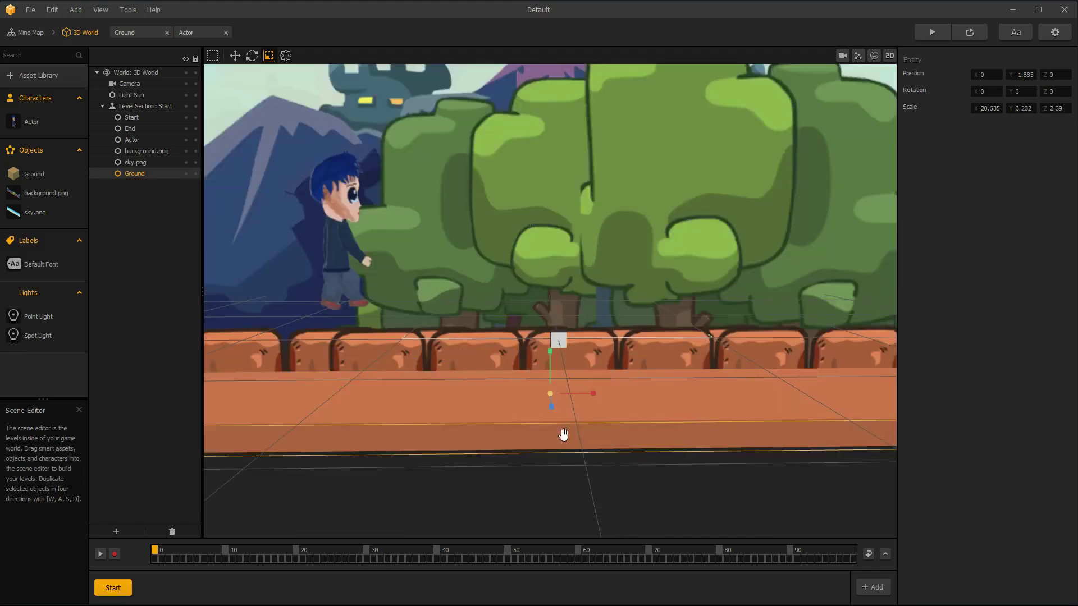
right_drag(560, 436, 553, 409)
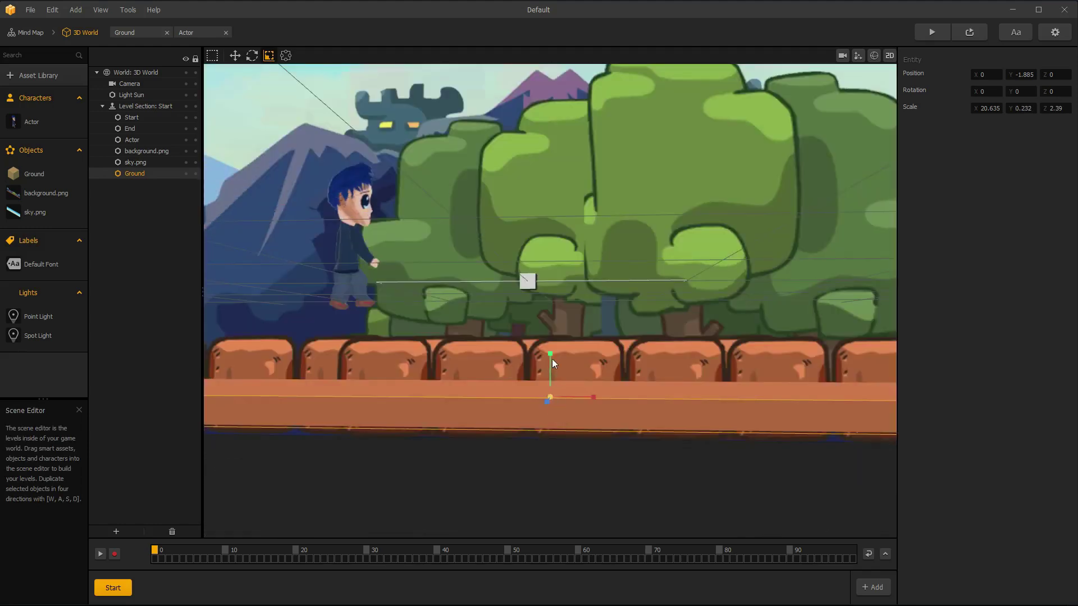
drag(551, 359, 558, 391)
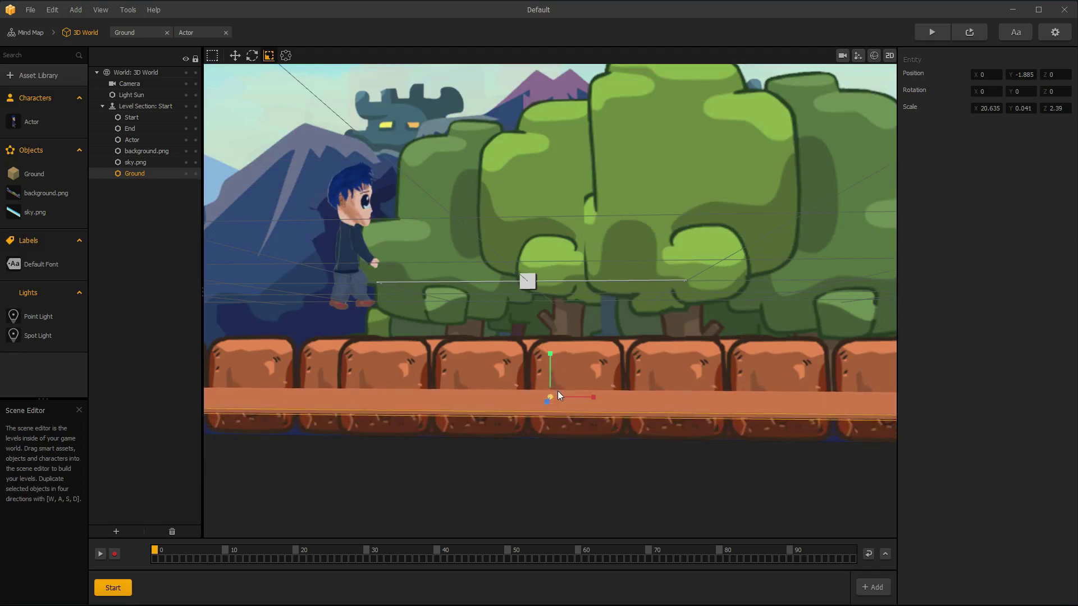
Move the Ground slab up toward the brick tops and back along Z.
click(236, 56)
drag(550, 365, 554, 308)
right_drag(449, 285, 585, 326)
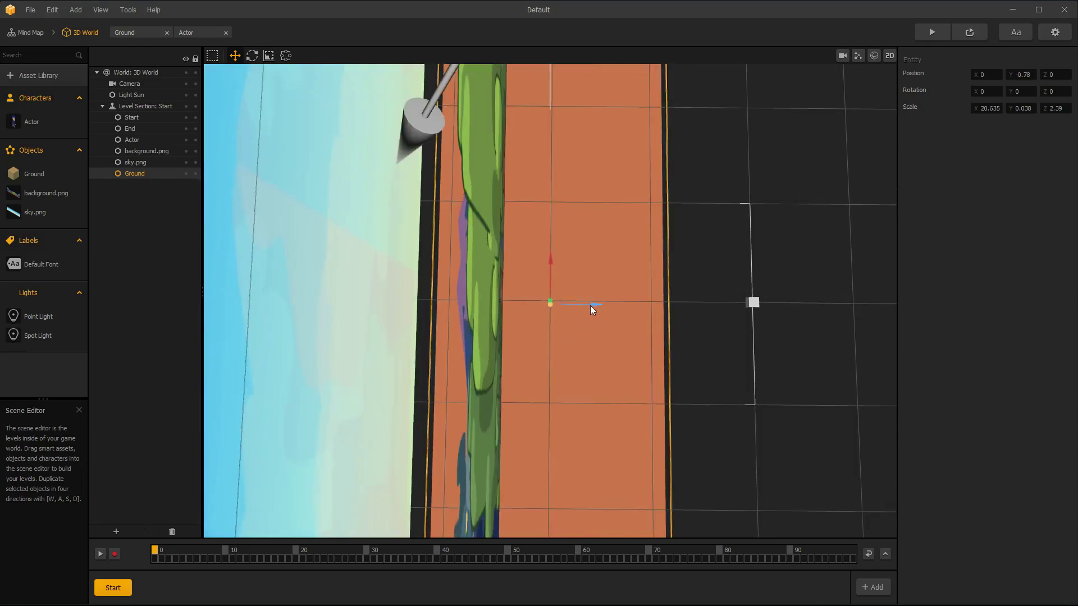
drag(591, 306, 541, 302)
right_drag(664, 363, 632, 235)
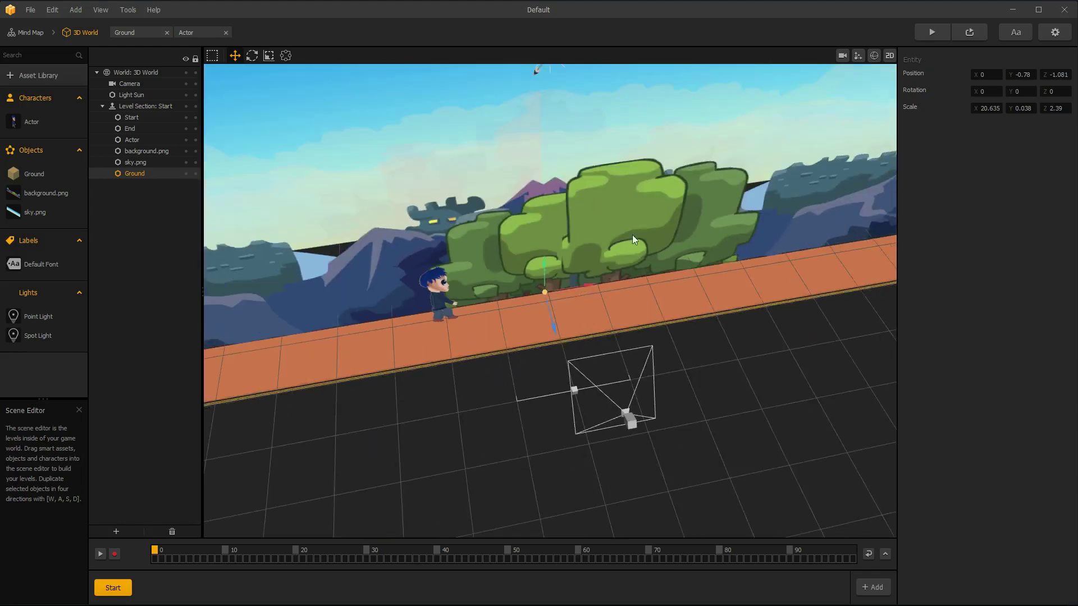
Back in 2D view, nudge the slab to align with the bricks and start a preview.
click(890, 55)
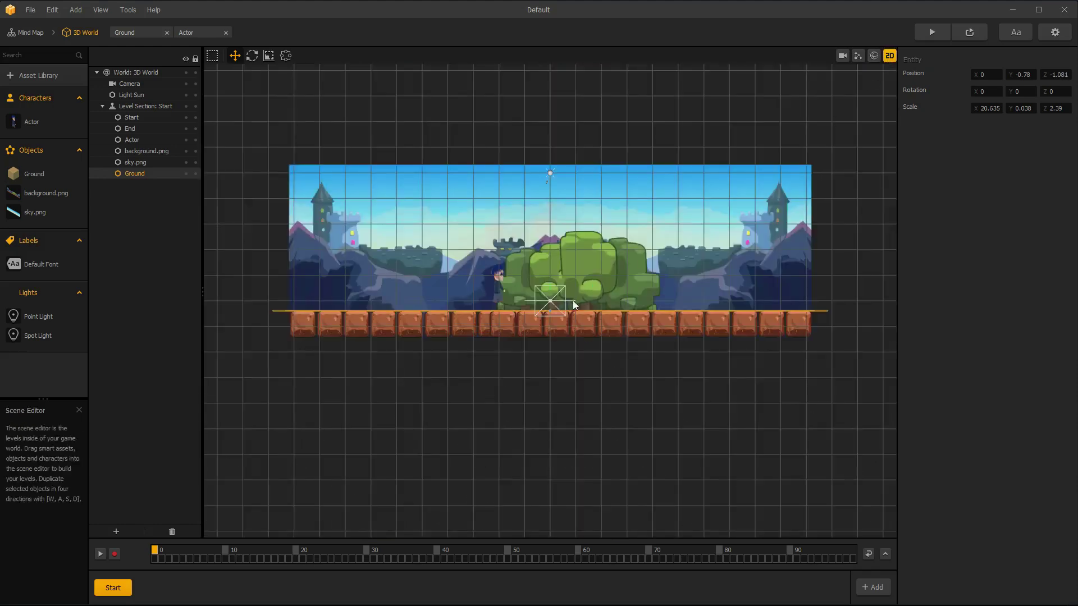
scroll(527, 309, up, 2)
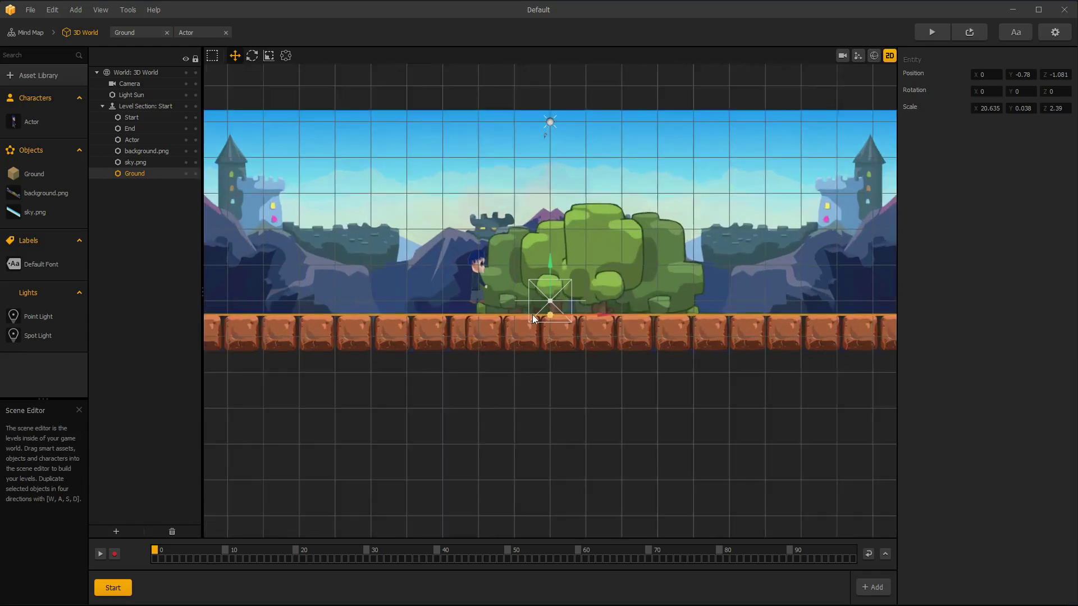
drag(551, 265, 550, 267)
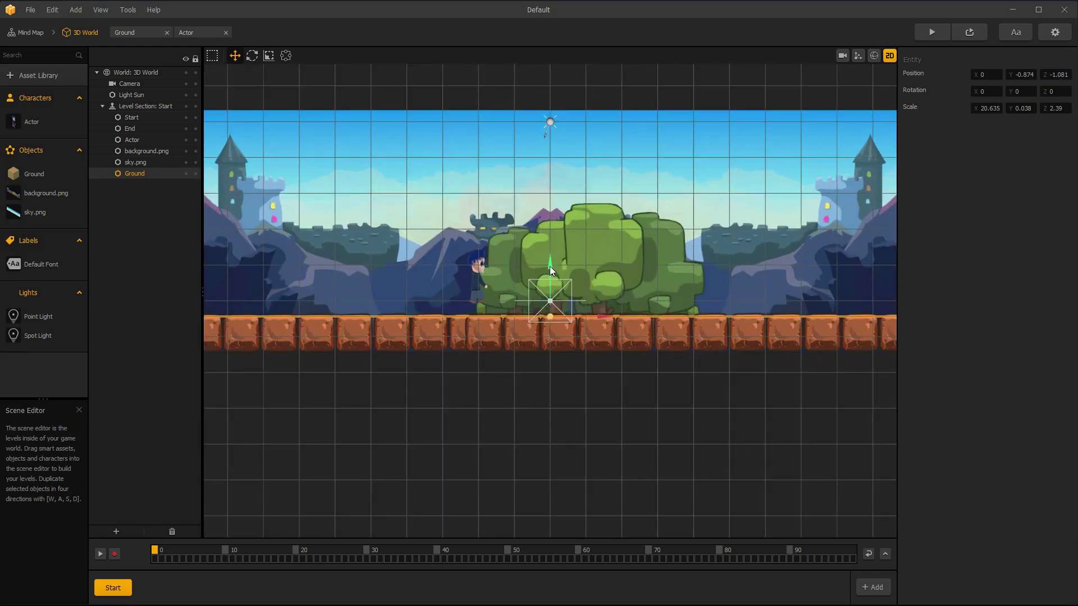
click(538, 379)
scroll(538, 365, down, 1)
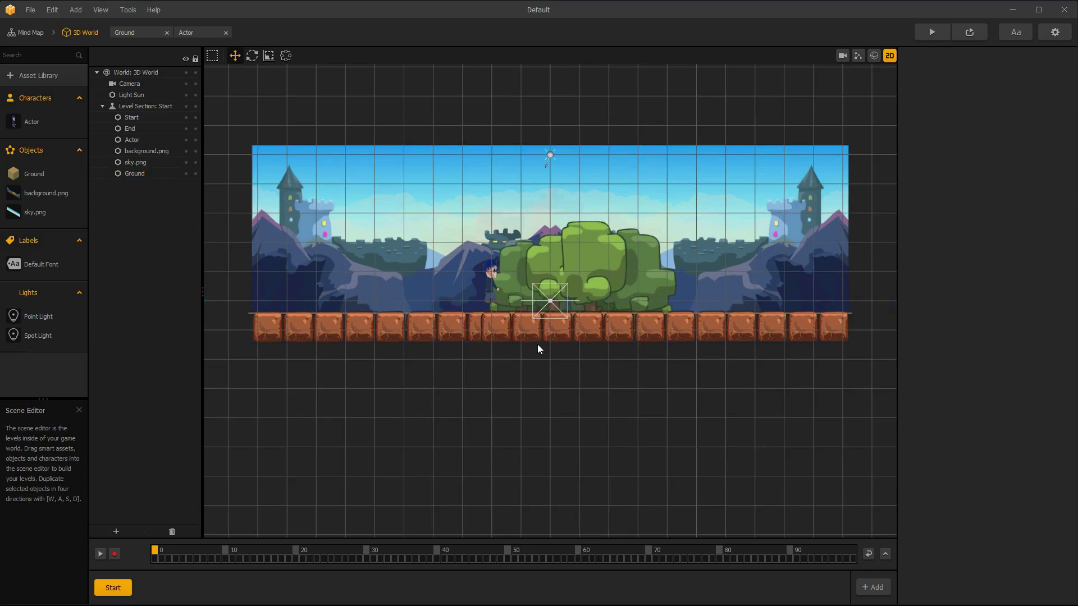
click(933, 32)
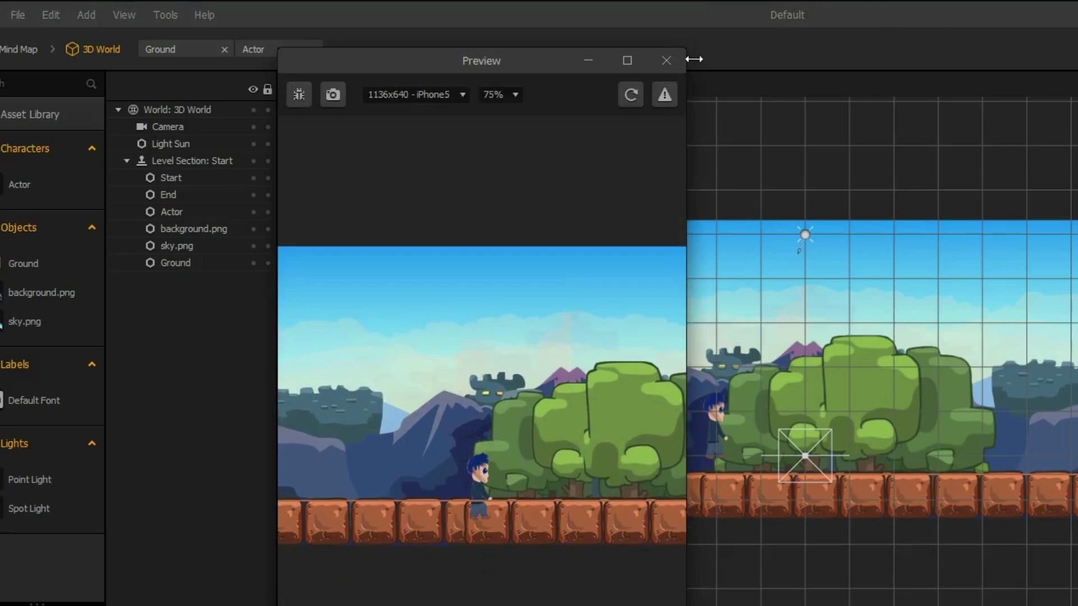
With collision shapes shown, resize the Actor's collision box narrower and taller around its body.
click(663, 63)
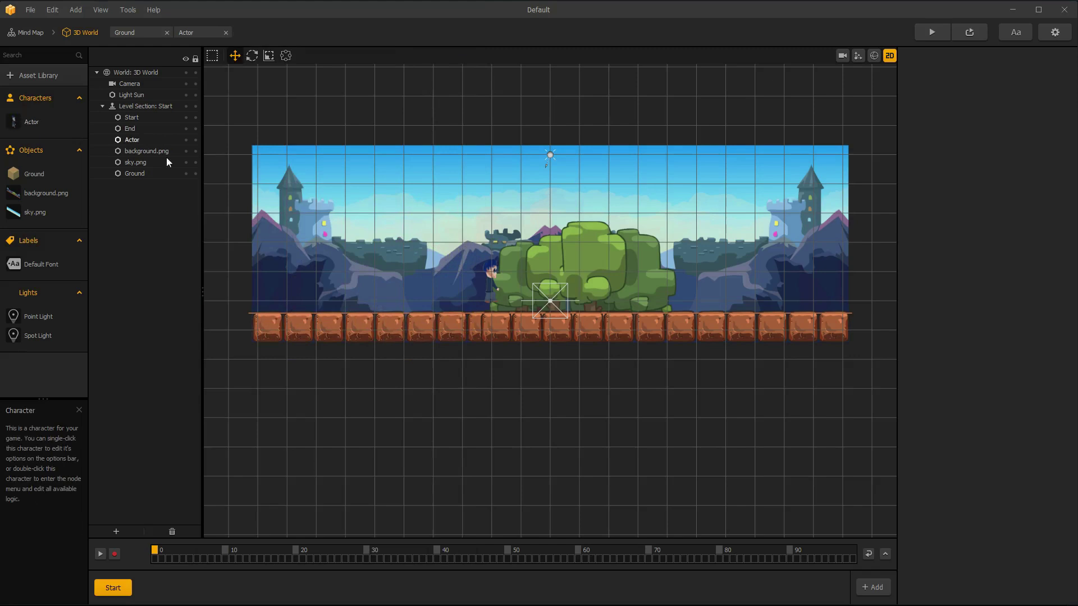
click(489, 285)
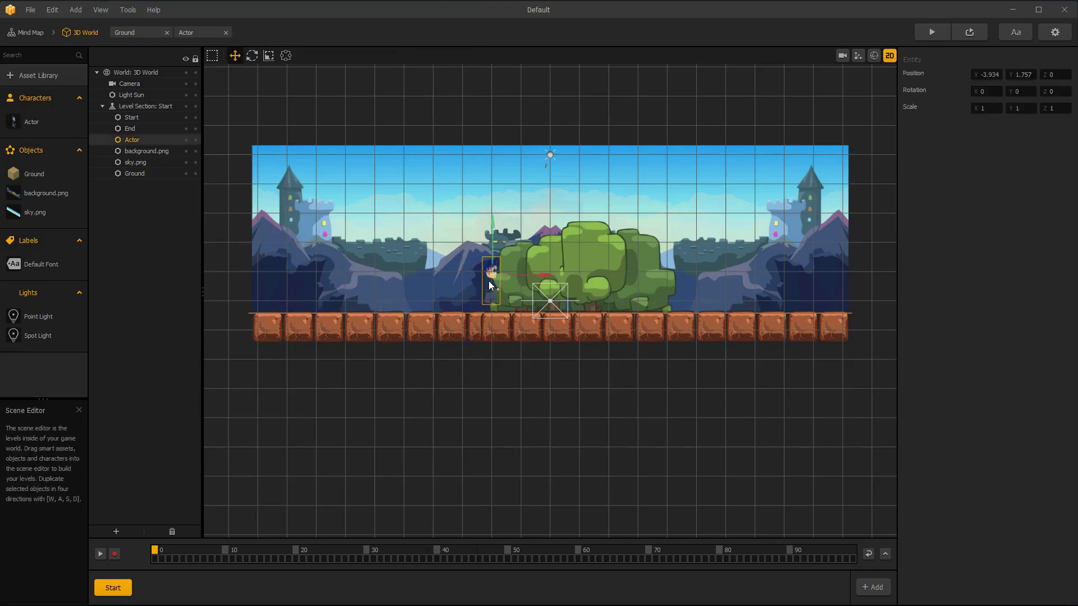
click(874, 56)
scroll(480, 288, up, 4)
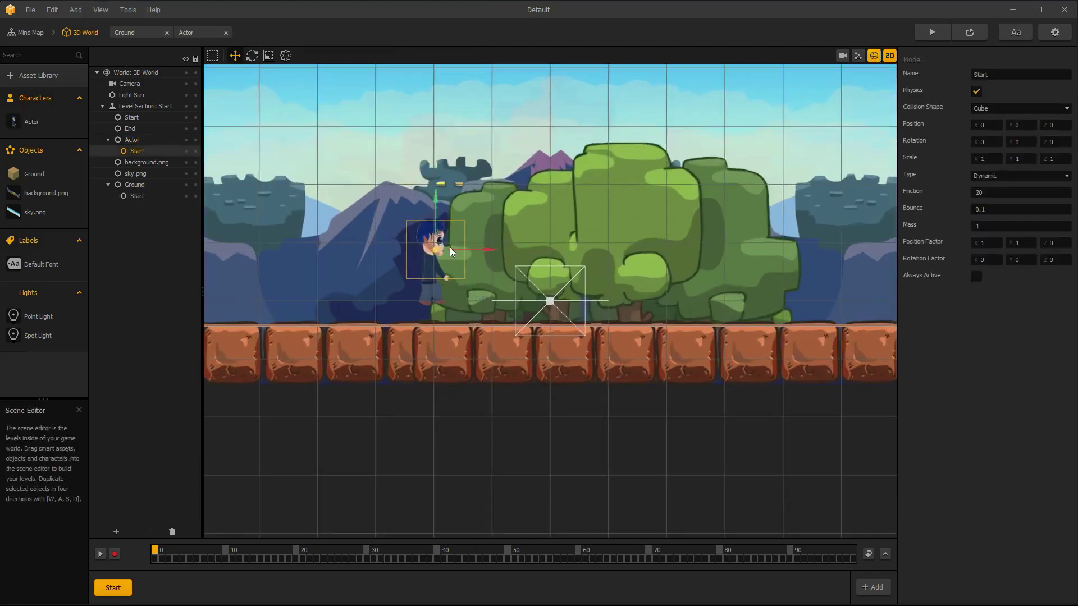
drag(430, 204, 437, 218)
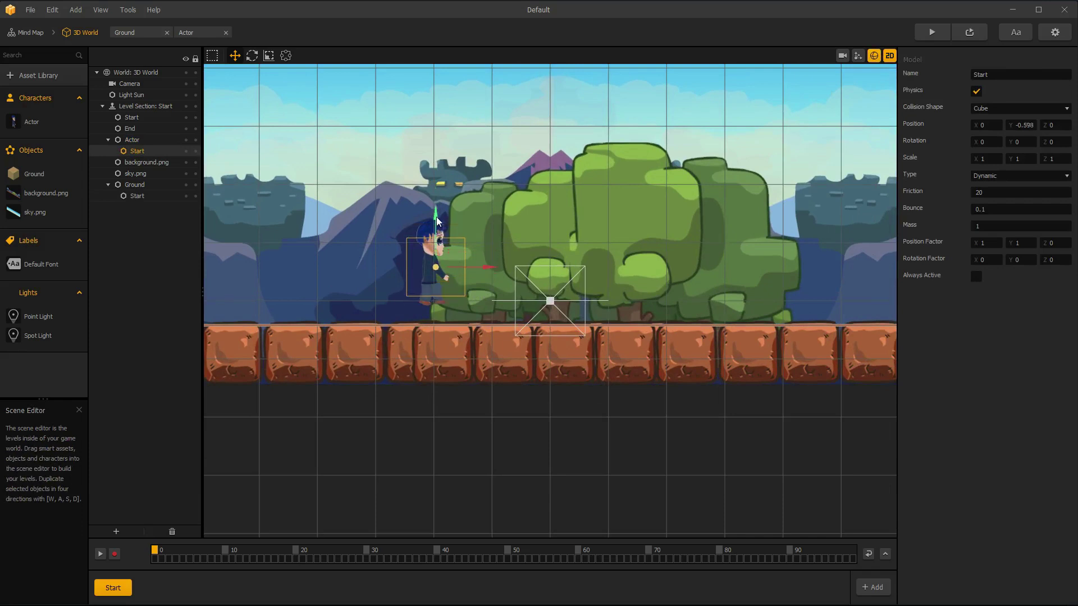
click(269, 56)
drag(480, 267, 455, 271)
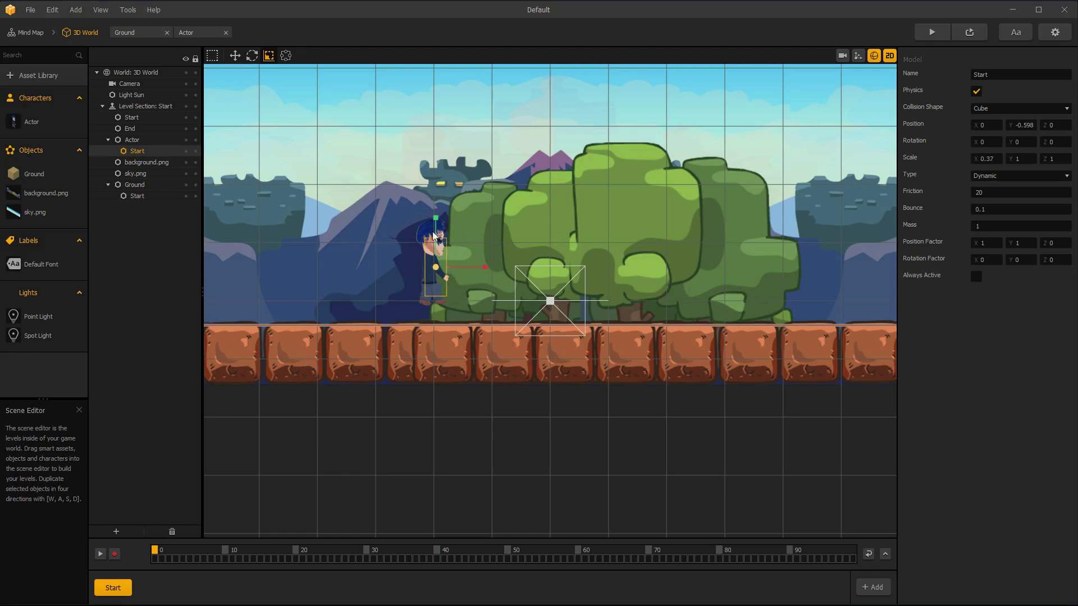
drag(436, 217, 441, 203)
Move the Actor's collision box left and up to Y -0.463, then zoom back out to the level.
click(234, 55)
scroll(372, 260, up, 4)
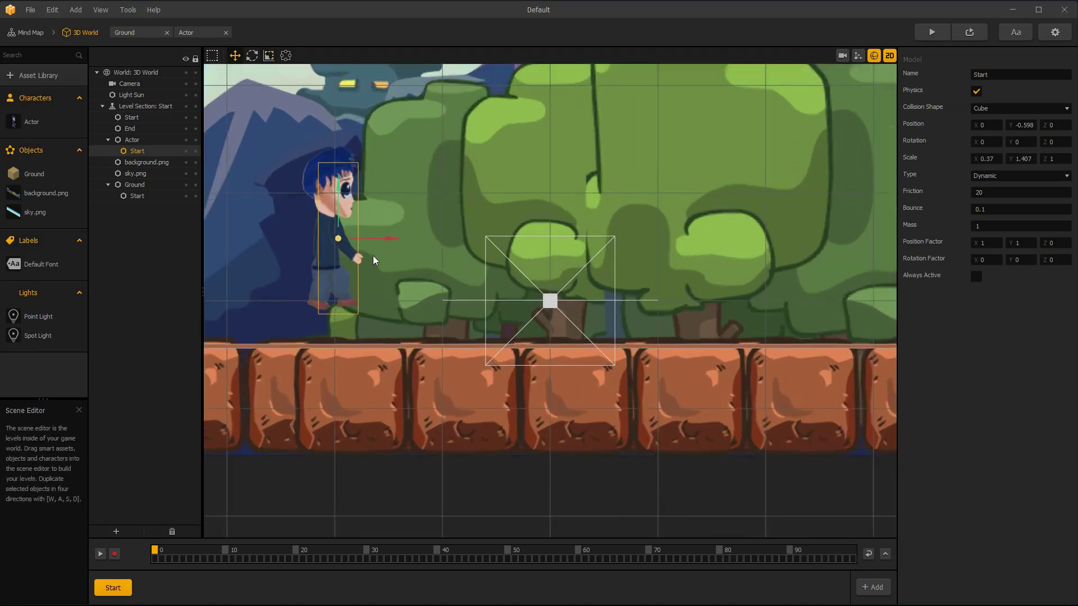
middle_drag(393, 267, 534, 302)
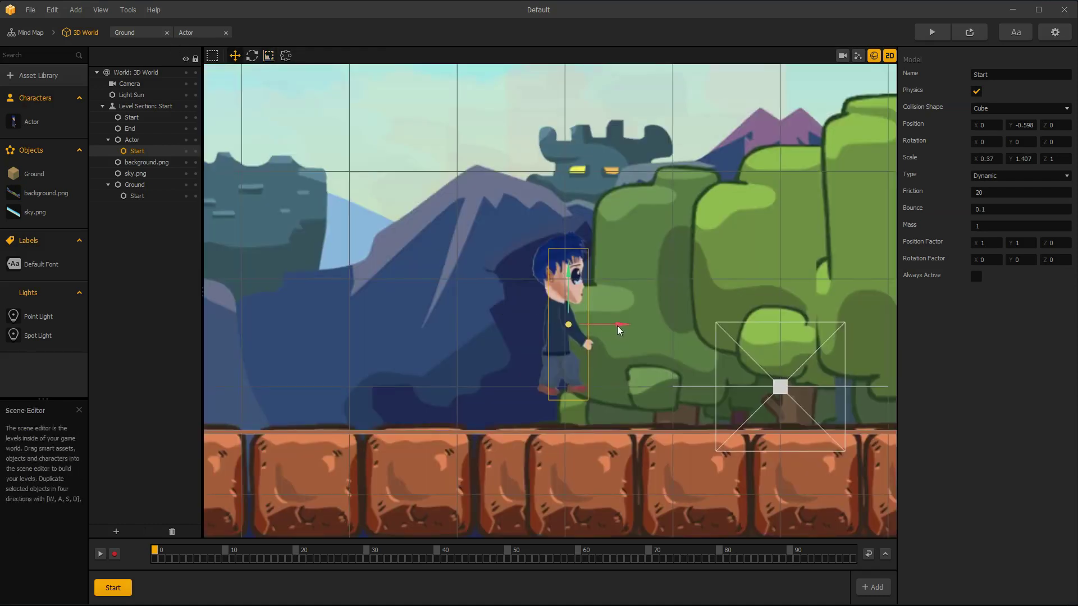
drag(617, 325, 612, 323)
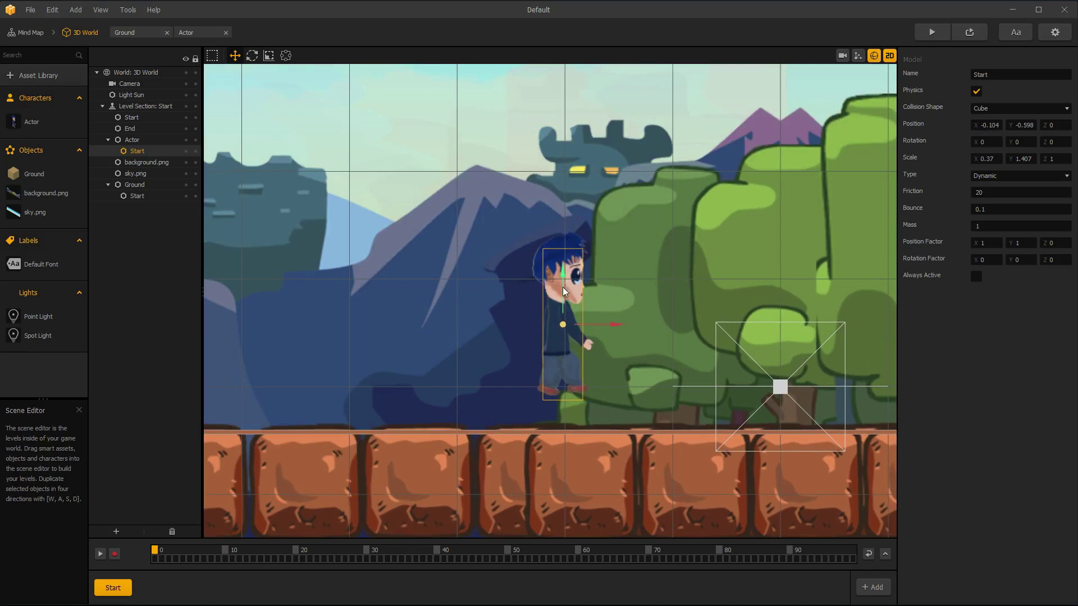
drag(562, 288, 563, 280)
click(650, 348)
scroll(649, 348, down, 4)
scroll(651, 352, down, 5)
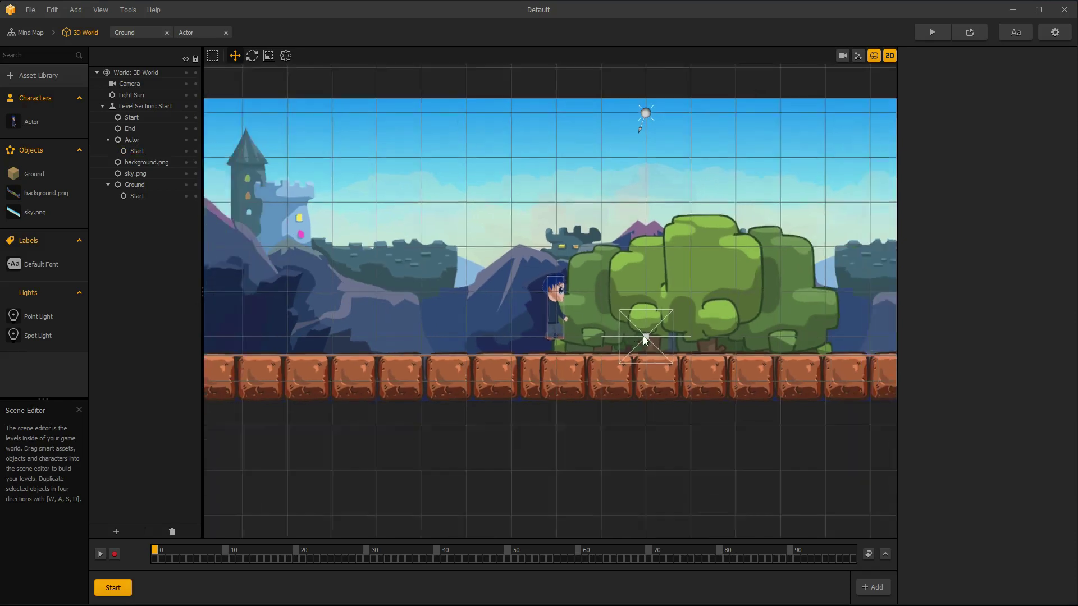
middle_drag(648, 274, 566, 252)
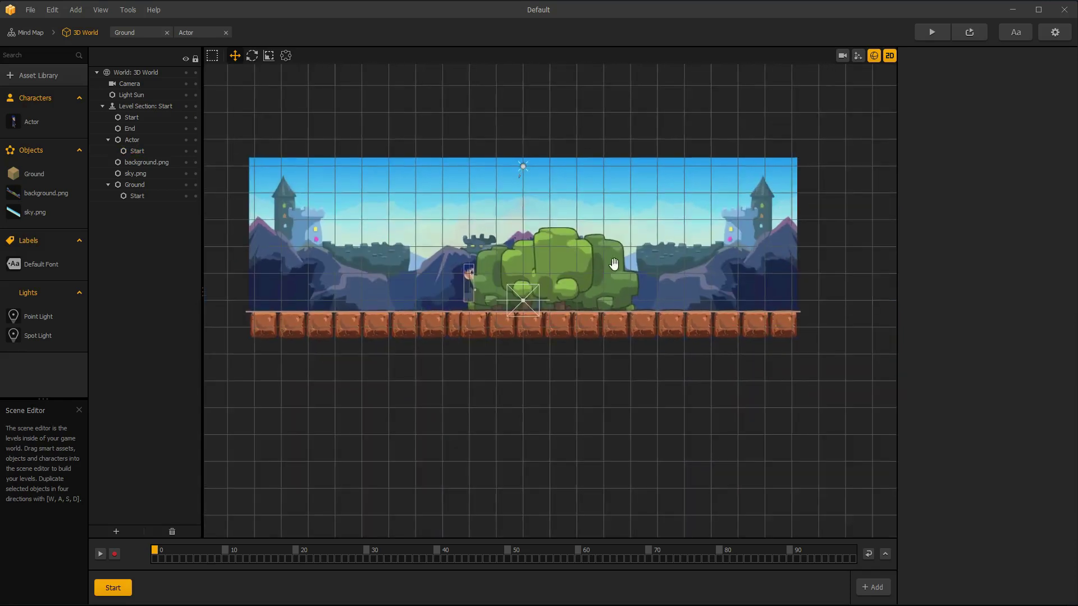
click(874, 56)
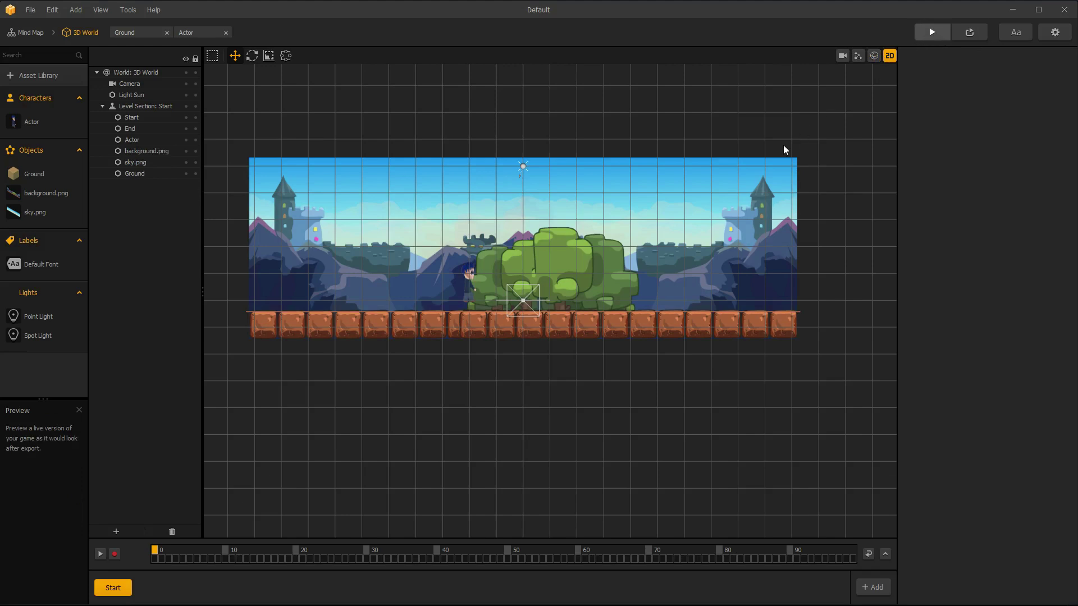
Run and close a preview, then set the project Orientation to Landscape in Settings.
key(ctrl+p)
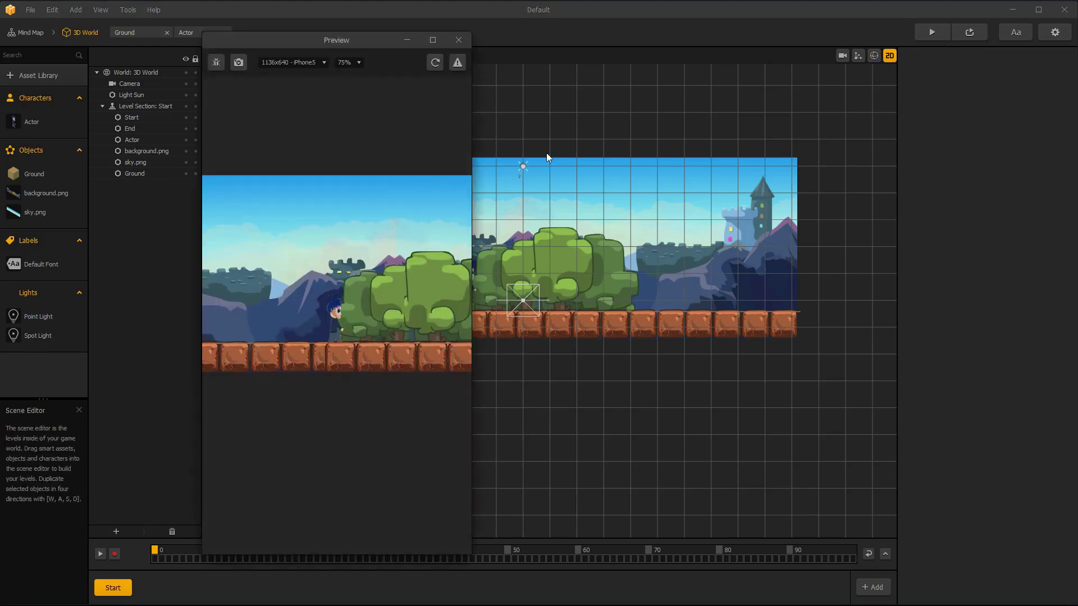
click(459, 39)
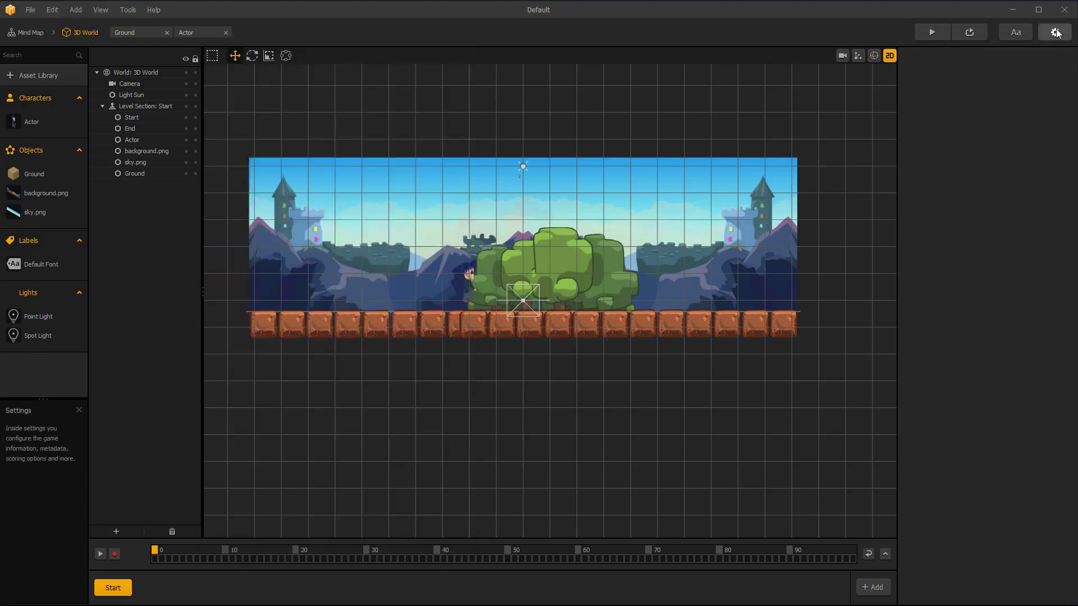
click(1056, 32)
click(615, 301)
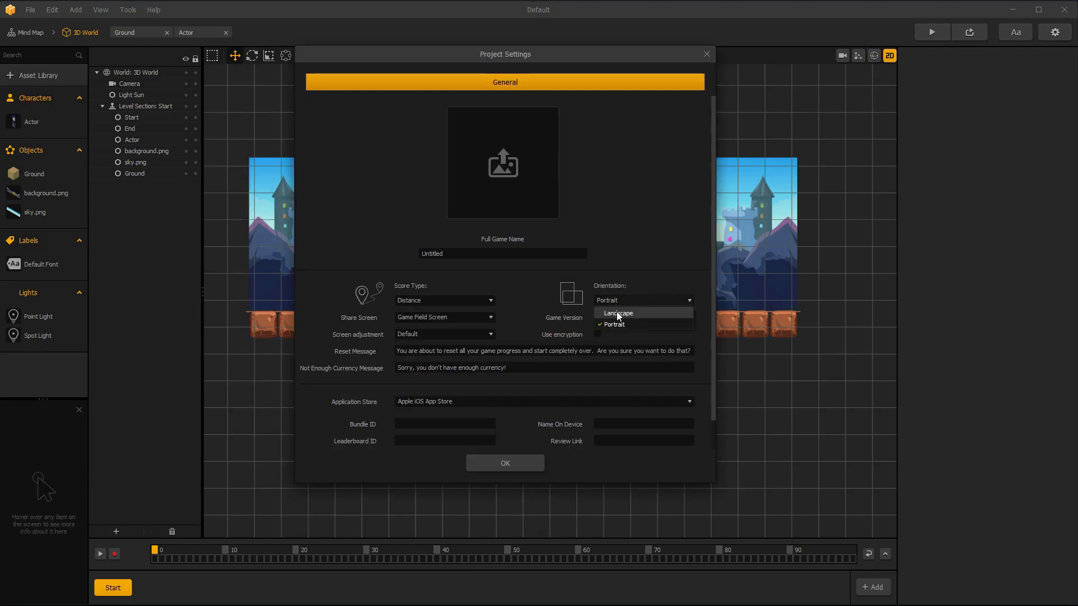
click(618, 313)
click(523, 462)
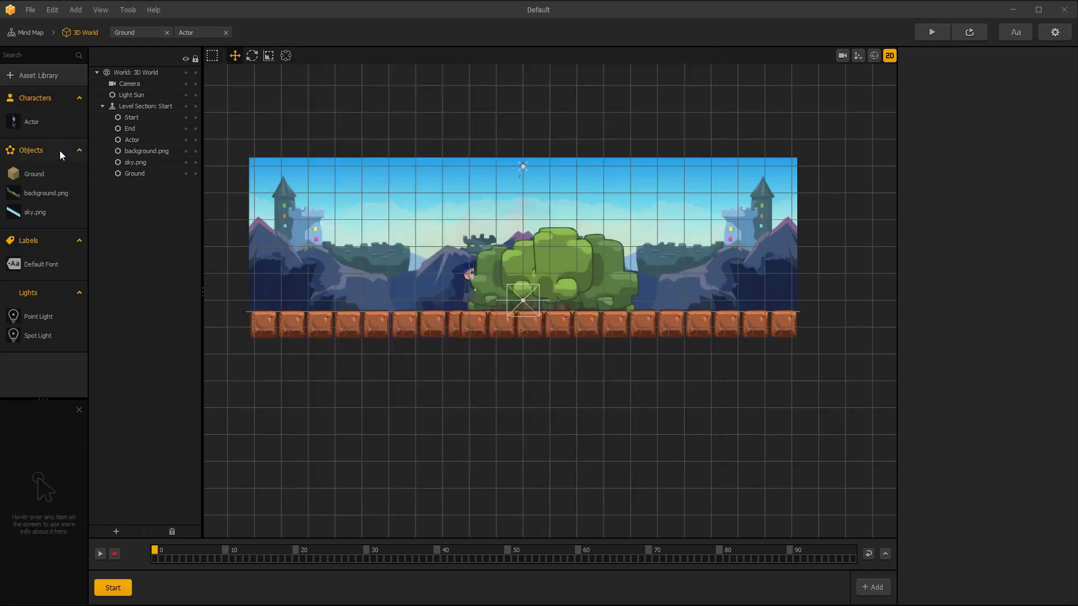
In the Actor's node editor, add a Keyboard Button node and duplicate it into three.
double_click(39, 121)
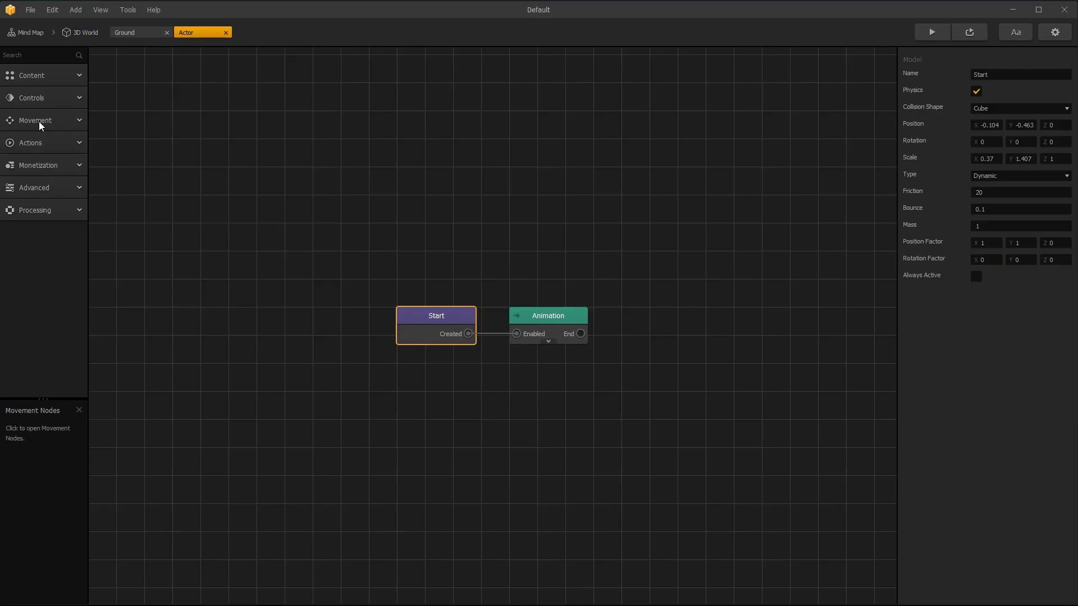
drag(441, 317, 333, 315)
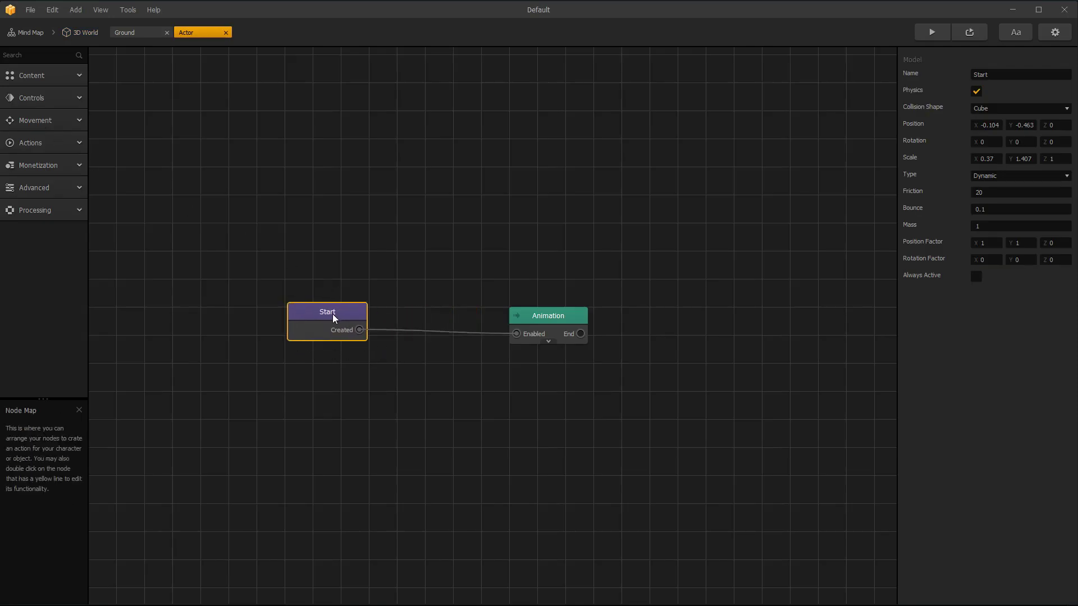
click(38, 99)
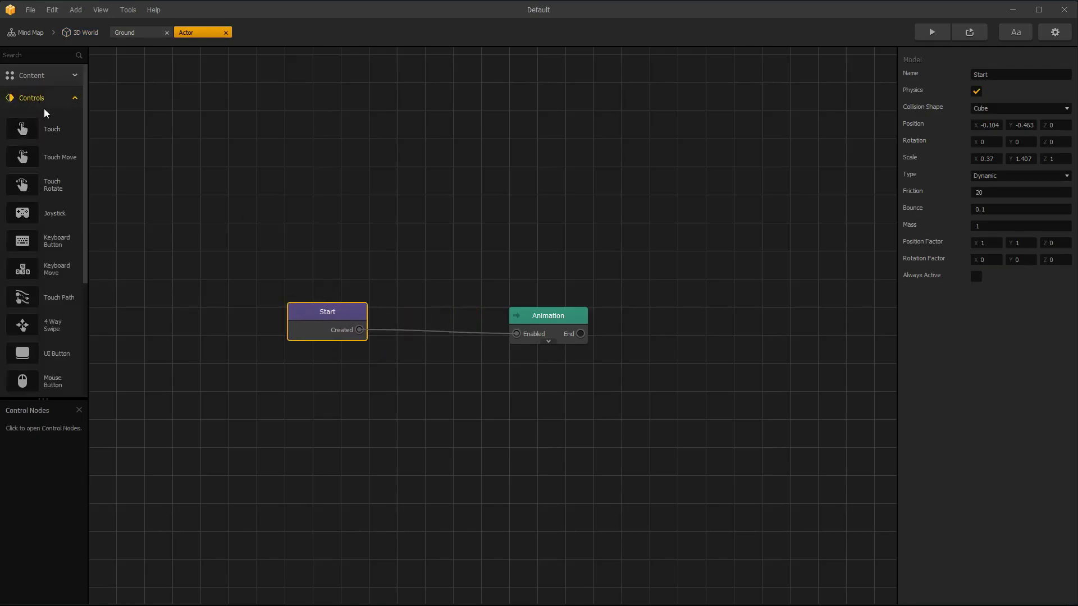
drag(22, 241, 349, 107)
key(ctrl+d)
key(ctrl+d)
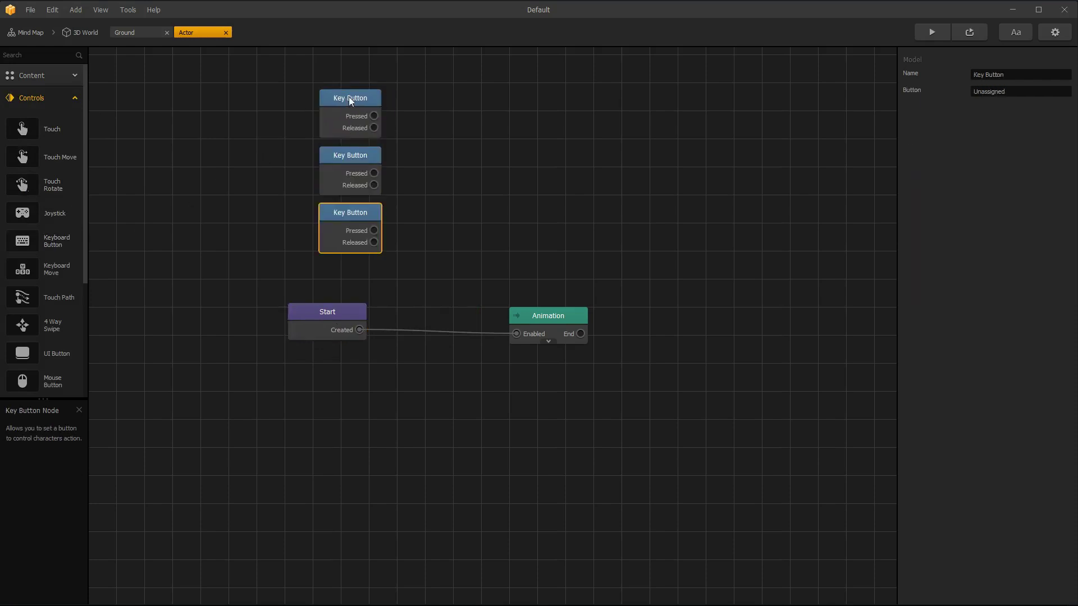
Name the first two nodes Btn right and Btn left, bound to the Right and Left keys.
click(349, 100)
key(Tab)
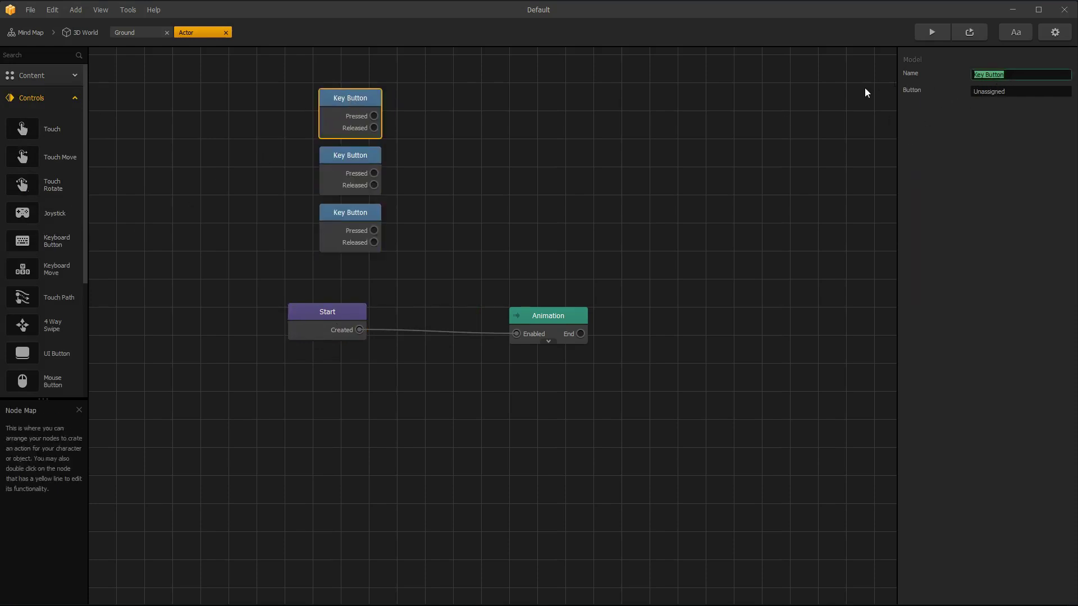
text(Btn right)
key(Tab)
key(Right)
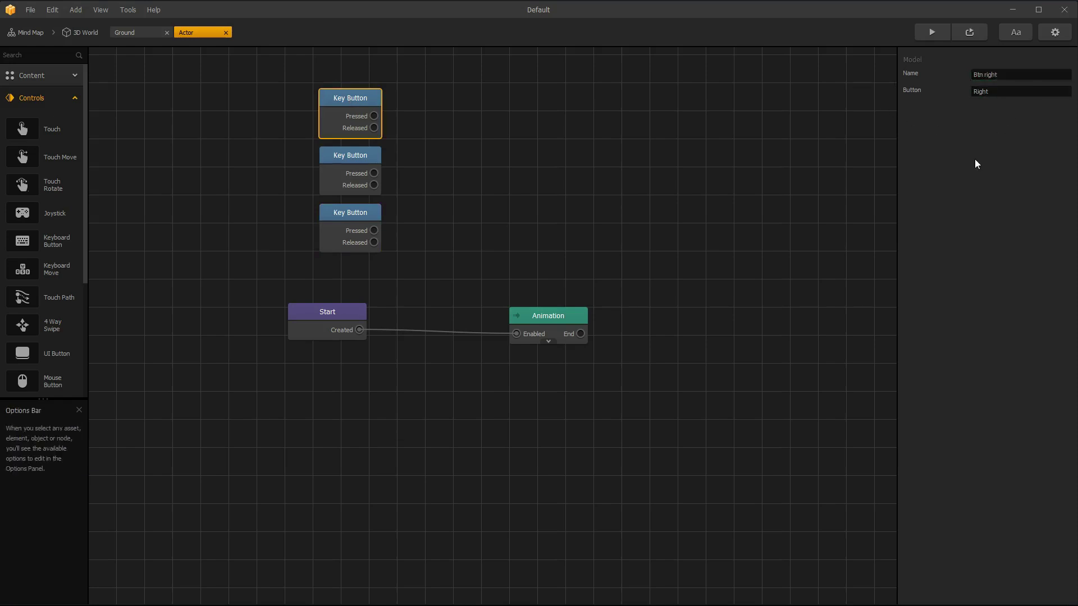
click(349, 155)
key(Tab)
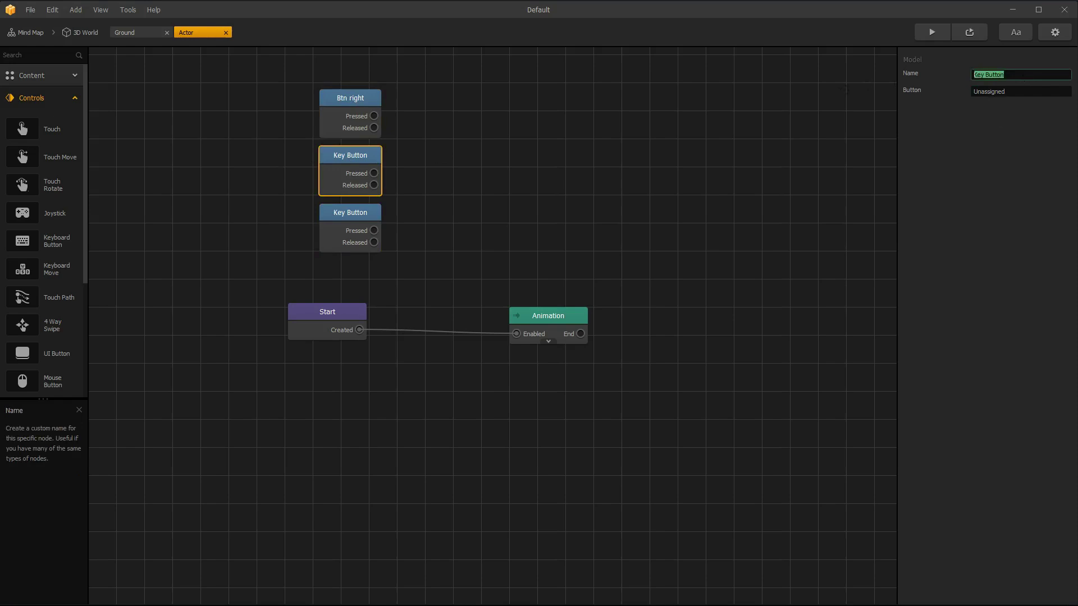
text(Btn left)
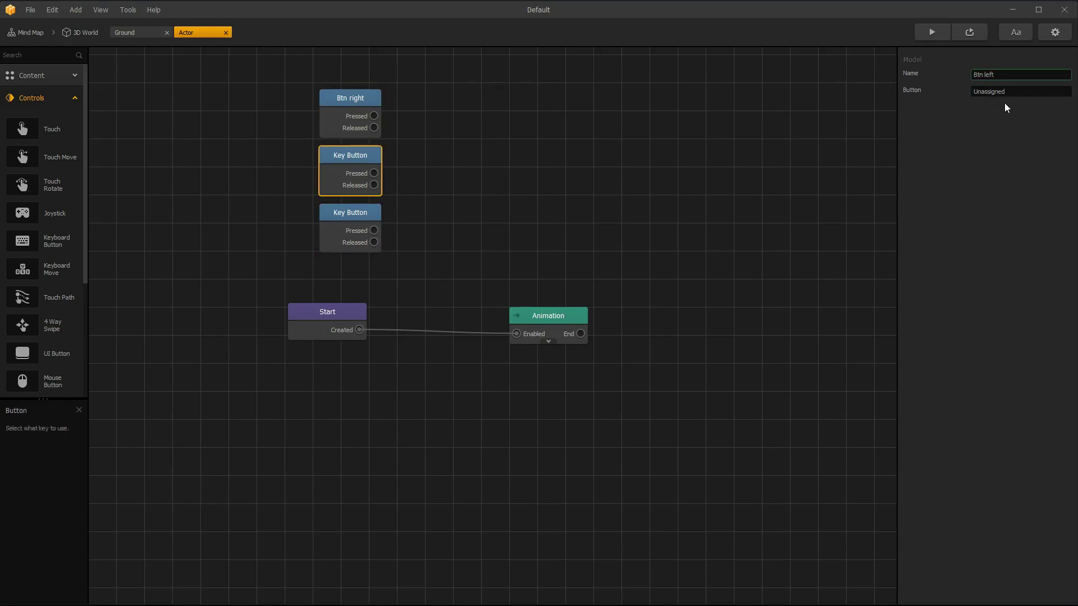
key(Tab)
key(Left)
Name the third node Btn jump and bind it to the J key.
click(344, 223)
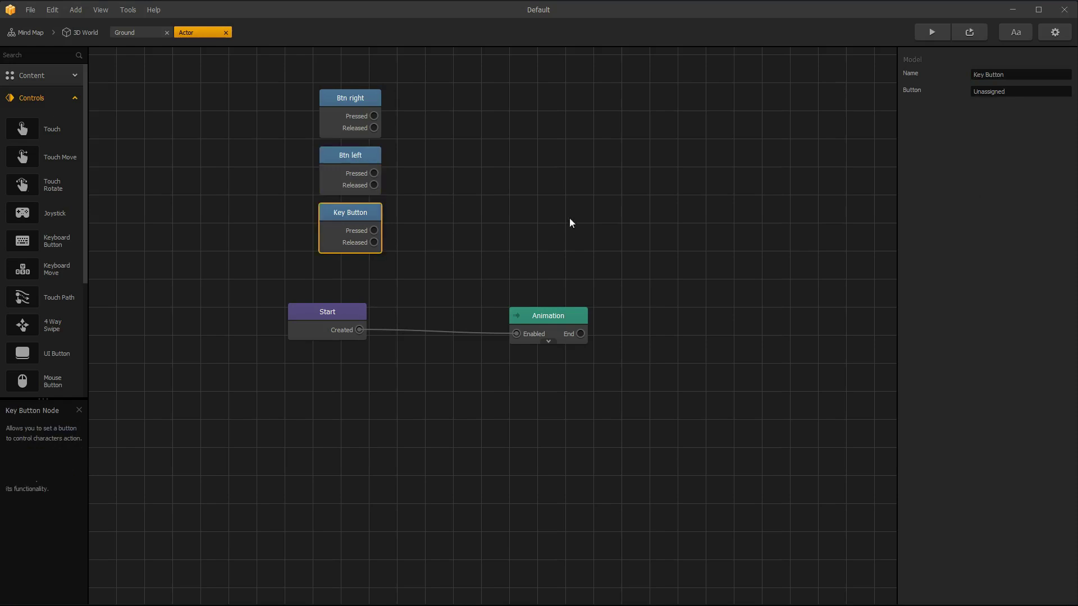
click(1018, 74)
text(Btn jump)
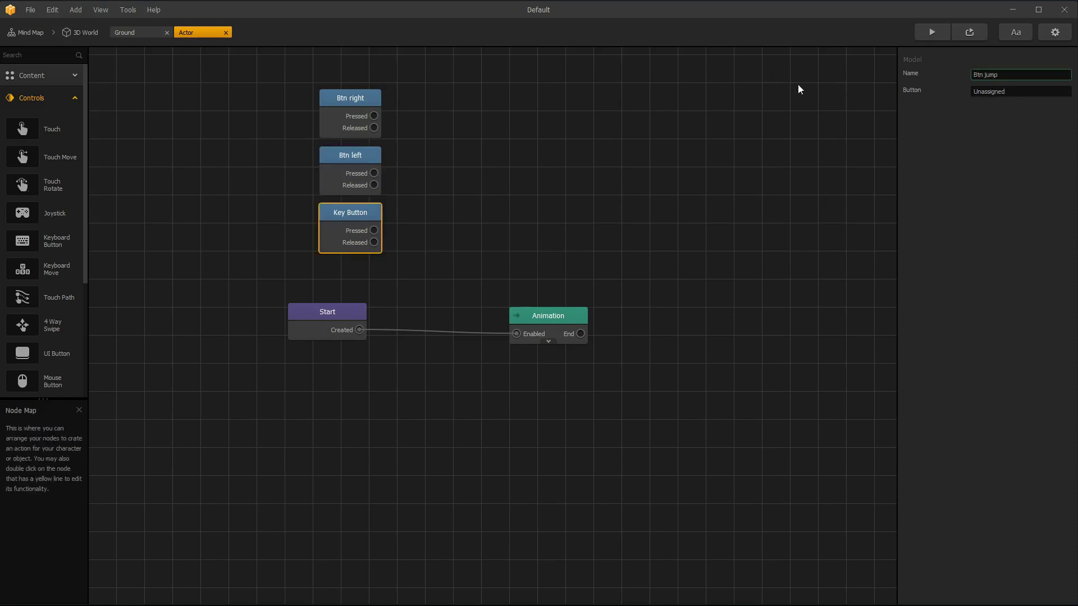
click(1022, 93)
key(j)
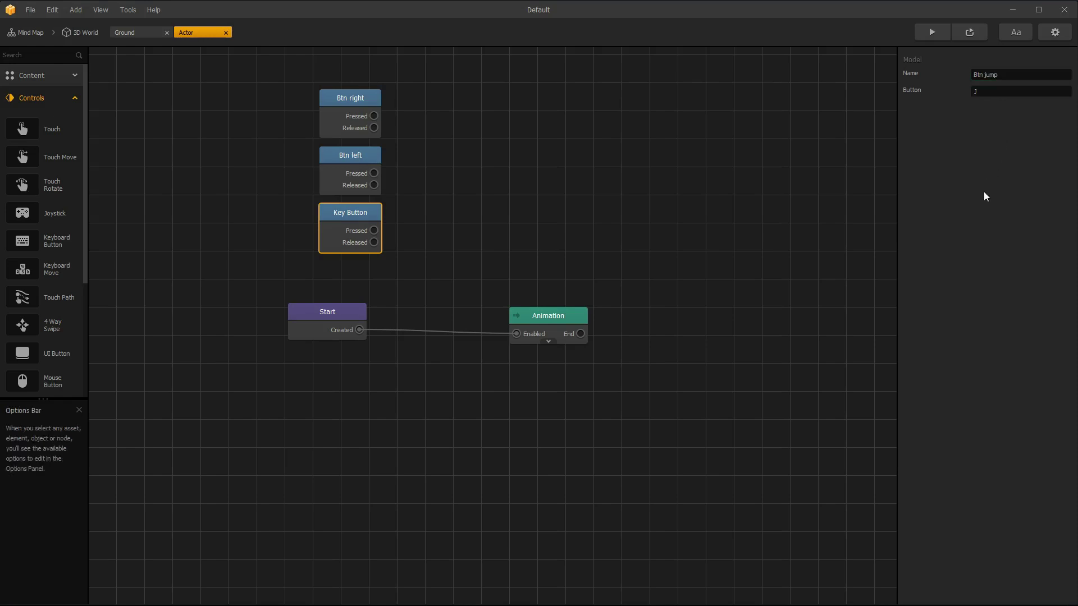
click(454, 258)
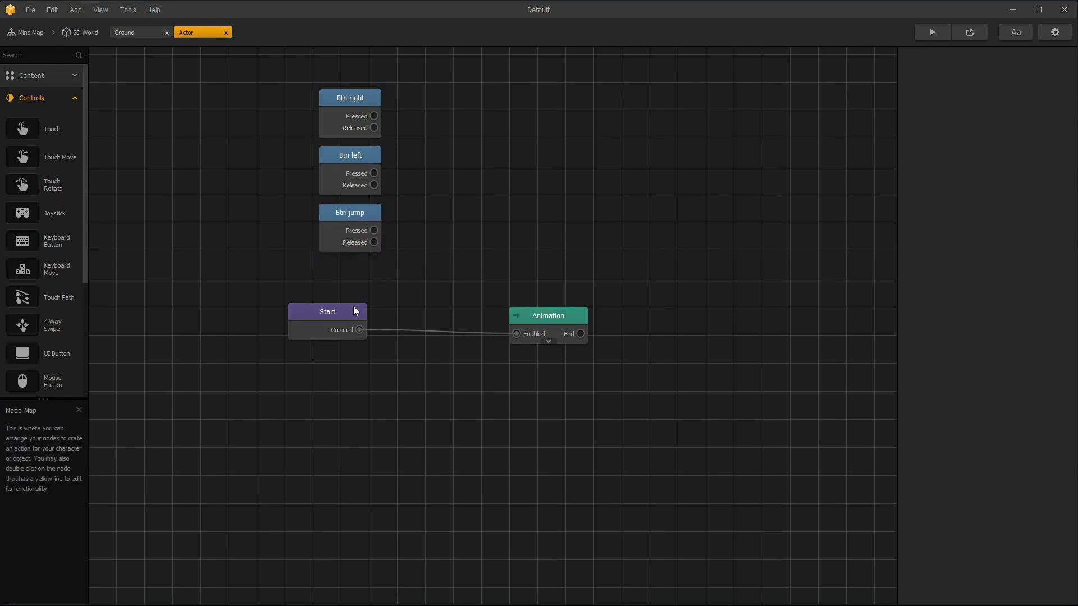
click(43, 105)
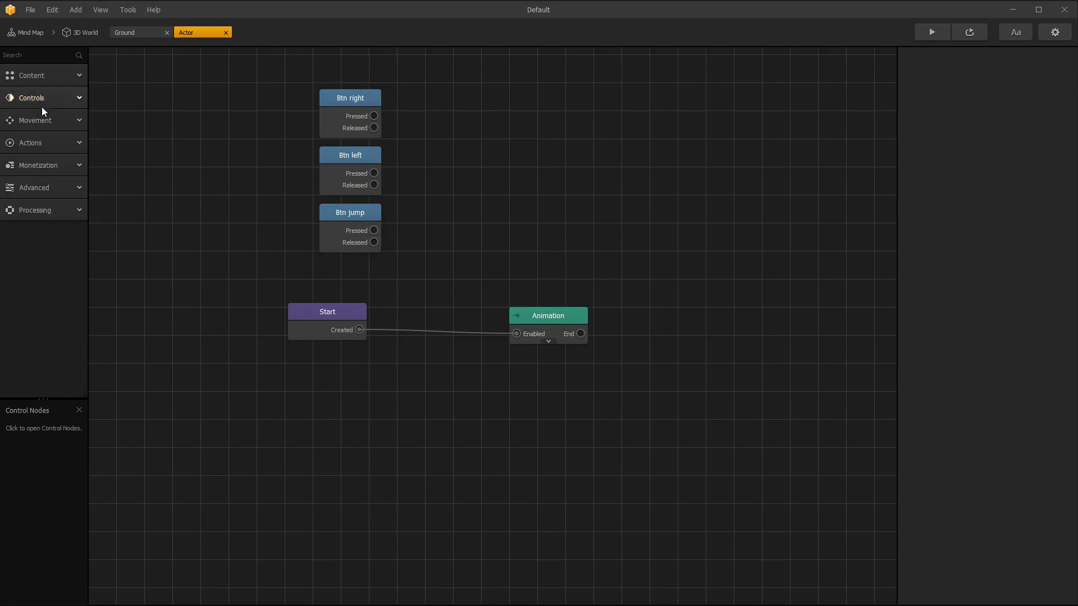
Add a Move node, duplicate it, and name the first Move right with Speed X 8.
click(44, 121)
drag(52, 179, 216, 143)
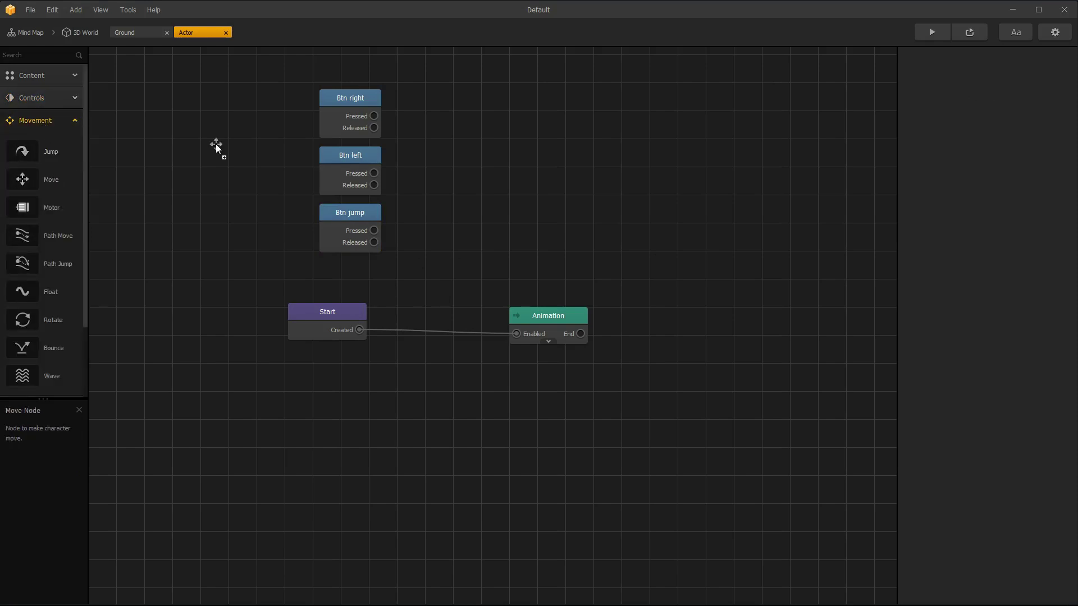
drag(439, 94, 440, 94)
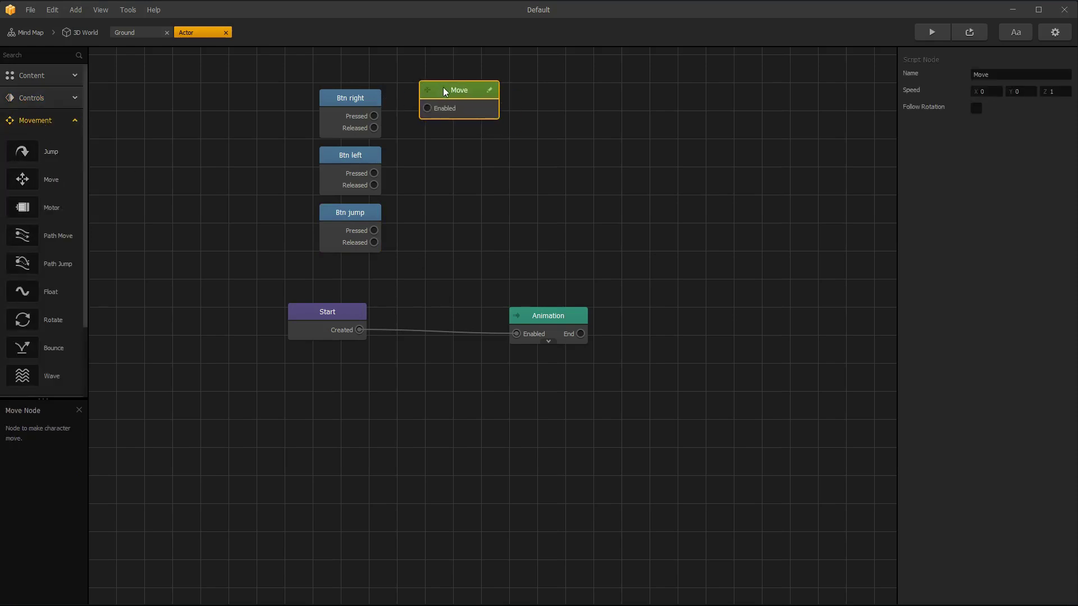
key(ctrl+d)
click(453, 90)
click(1000, 75)
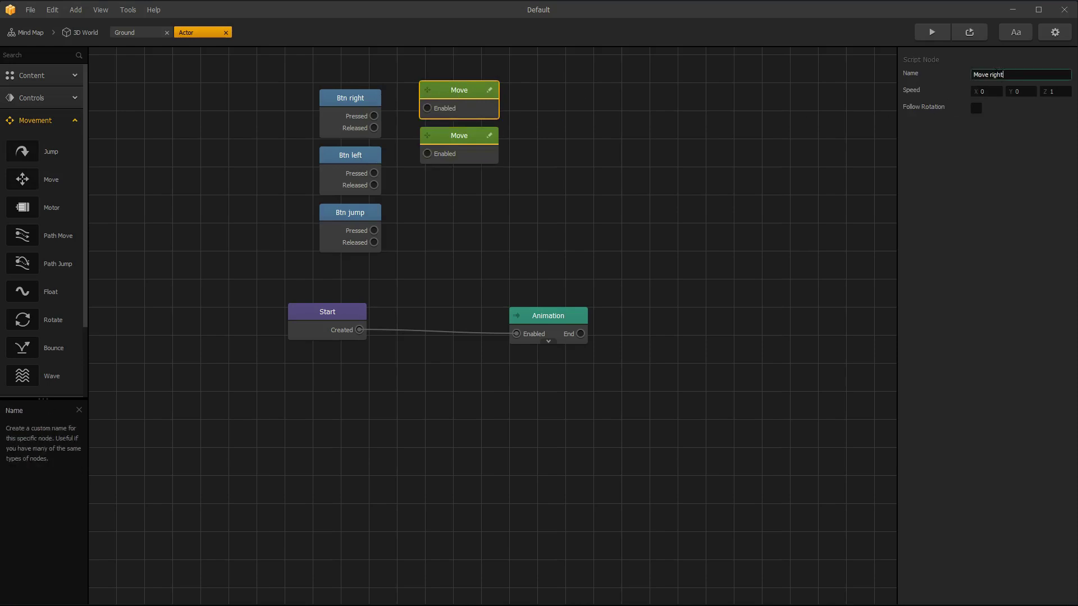
text(Move right)
key(Tab)
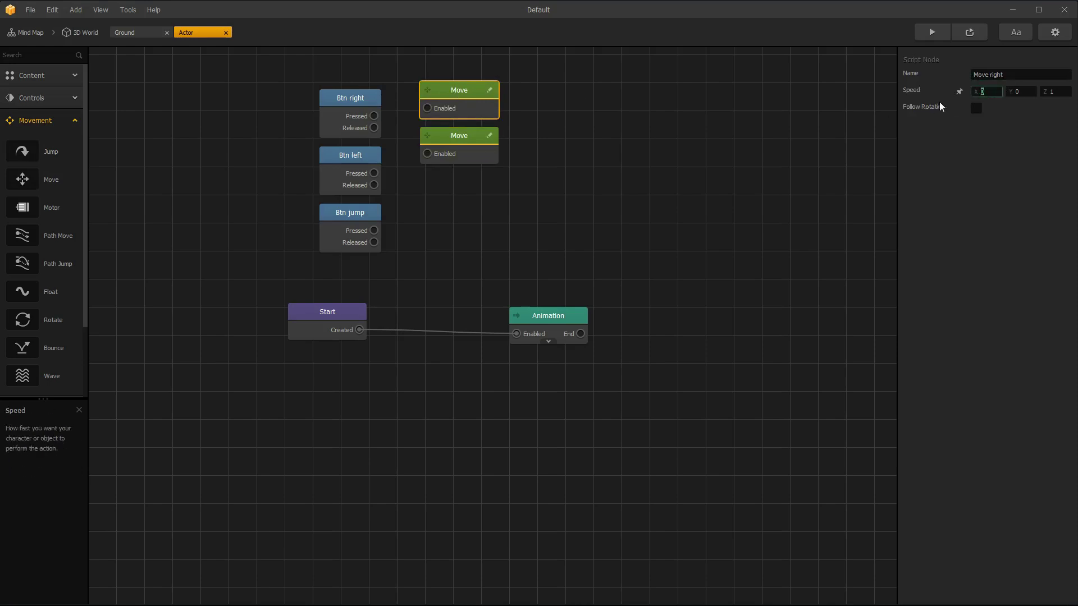
text(8)
key(Tab)
key(Tab)
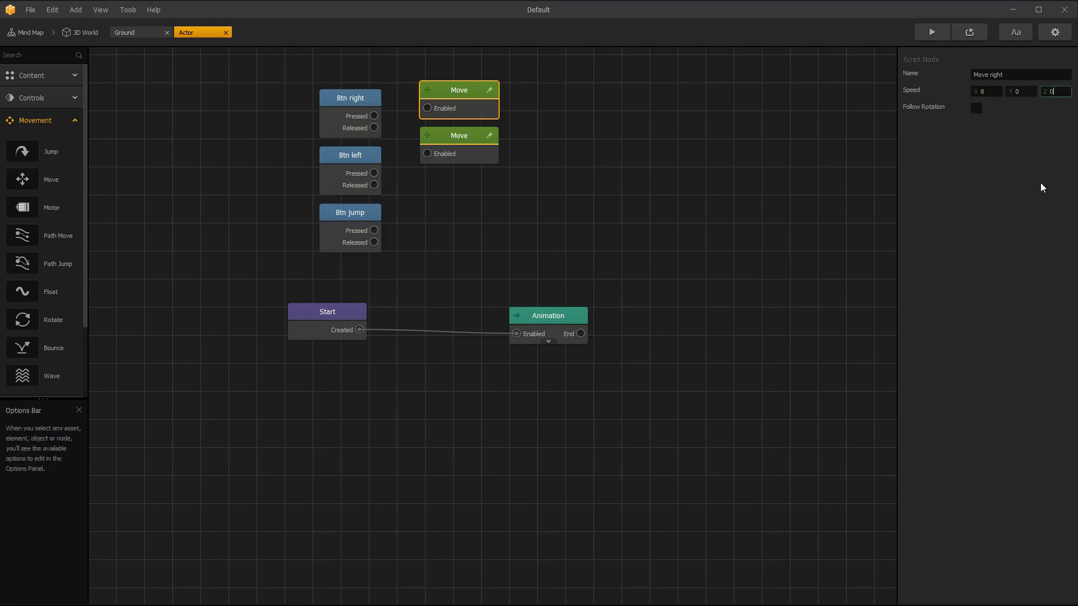
text(0)
Name the second node Move left with Speed X -8, and clear Move right's Speed Y.
click(457, 137)
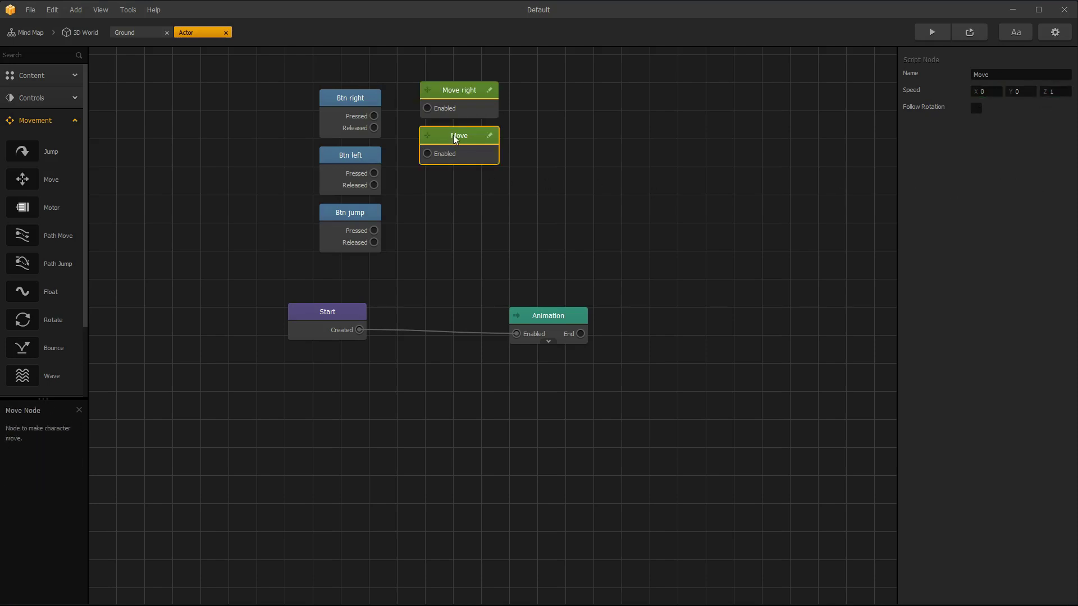
click(1000, 73)
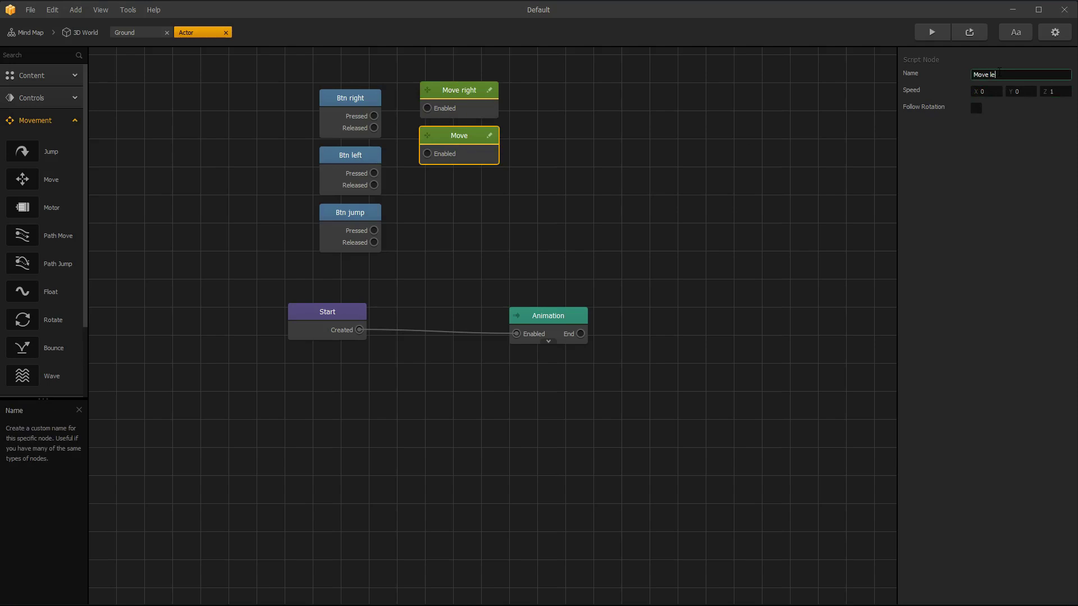
text(left)
key(Tab)
key(Tab)
key(Tab)
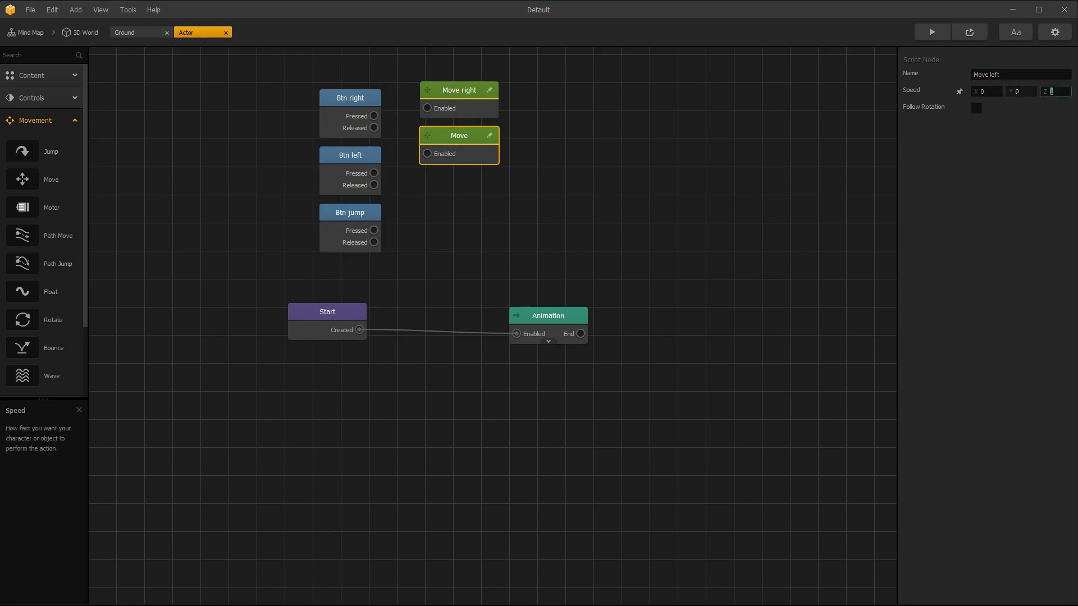
text(0)
key(Tab)
key(Tab)
key(Tab)
text(-8)
key(Tab)
click(1012, 207)
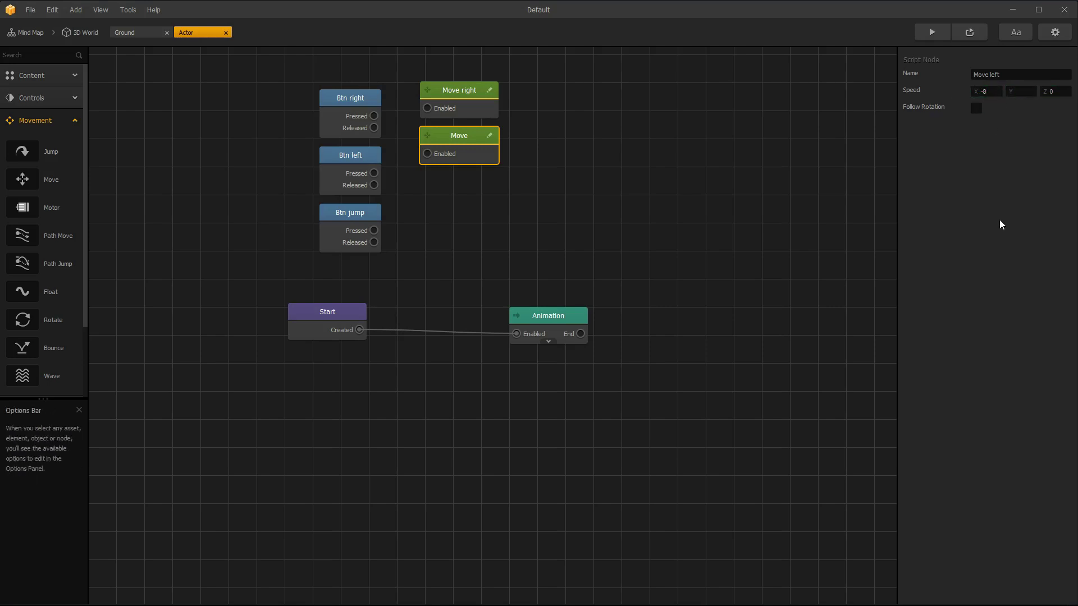
click(443, 107)
click(1018, 92)
key(BackSpace)
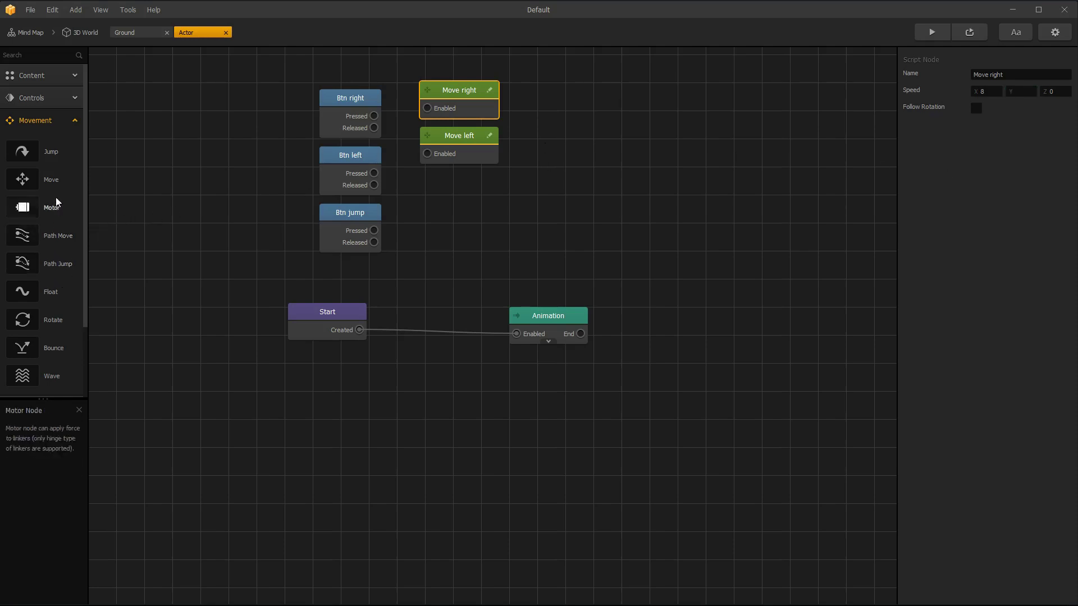
Add a Jump node with Jump Limit 2 and Force Y 8; wire Btn right to Move right.
drag(413, 201, 436, 188)
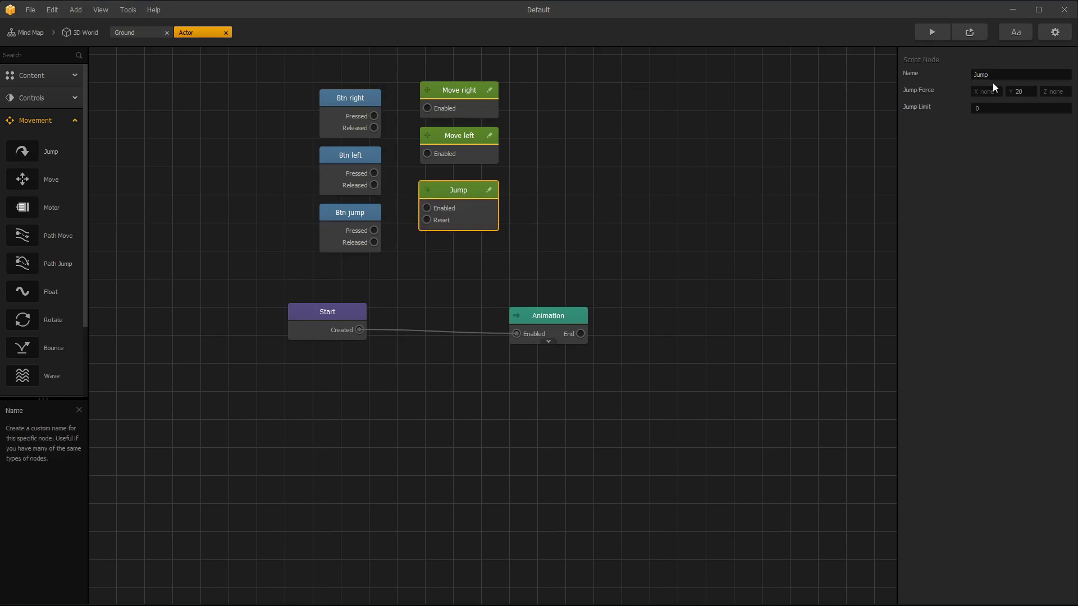
click(1002, 107)
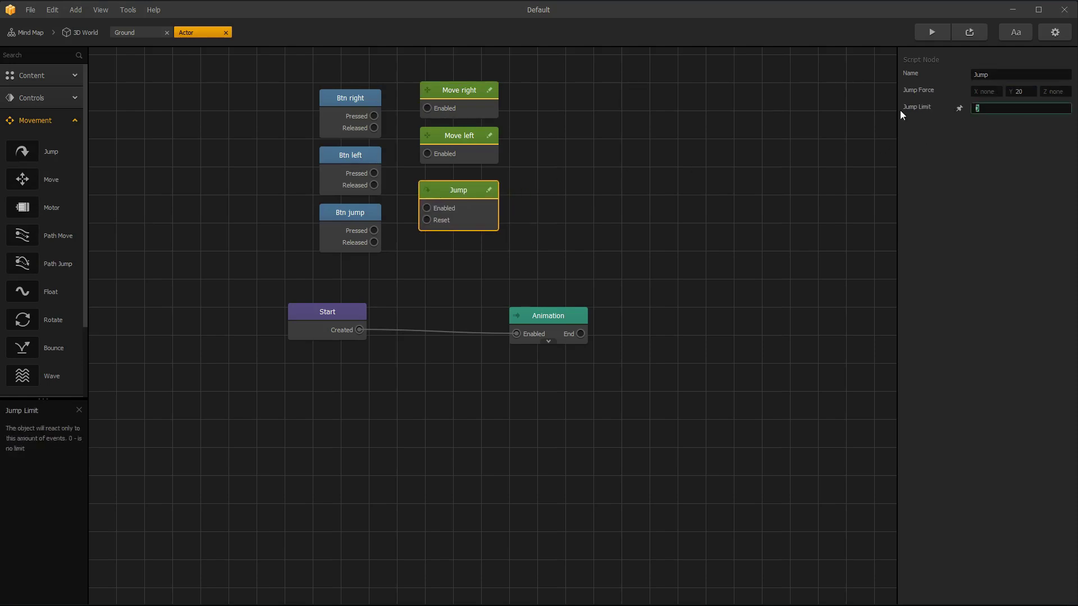
text(2)
click(1019, 91)
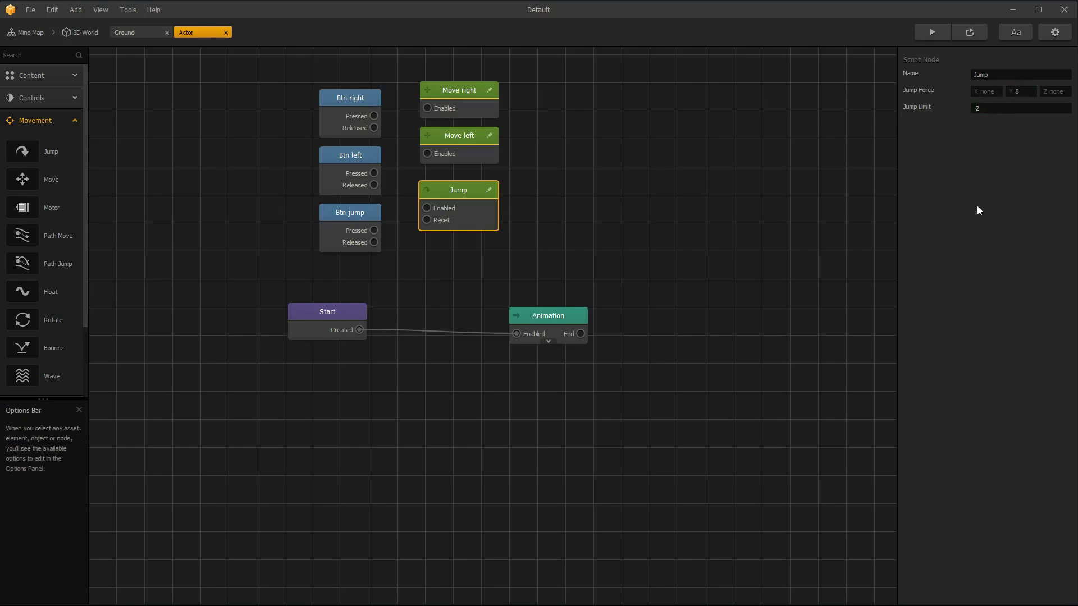
drag(373, 115, 427, 108)
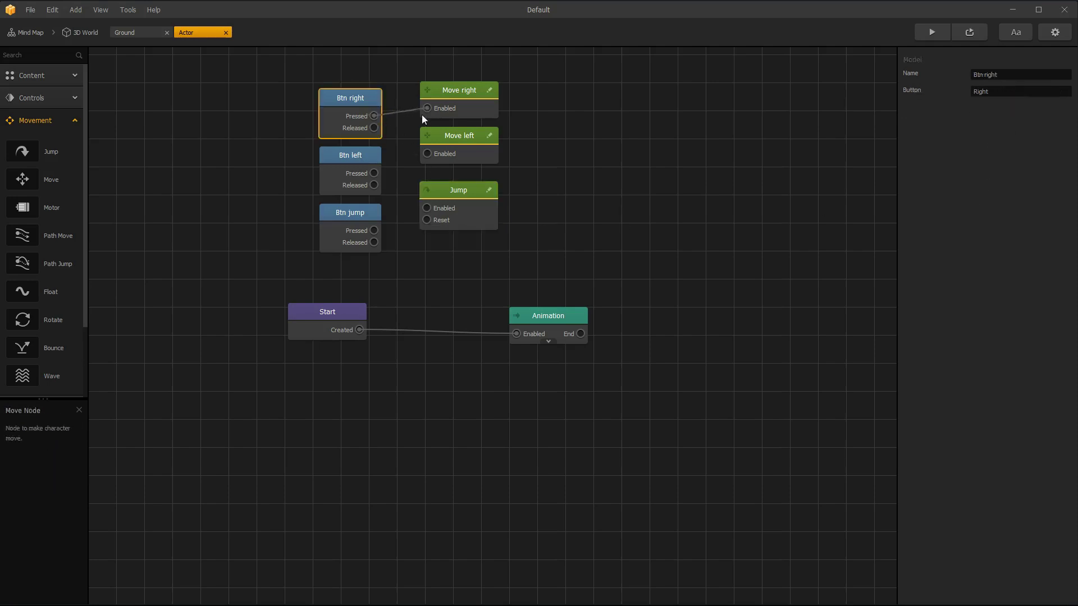
Wire Btn left to Move left and Btn jump to Jump, stacking Move right, Move left, Jump.
drag(374, 173, 427, 153)
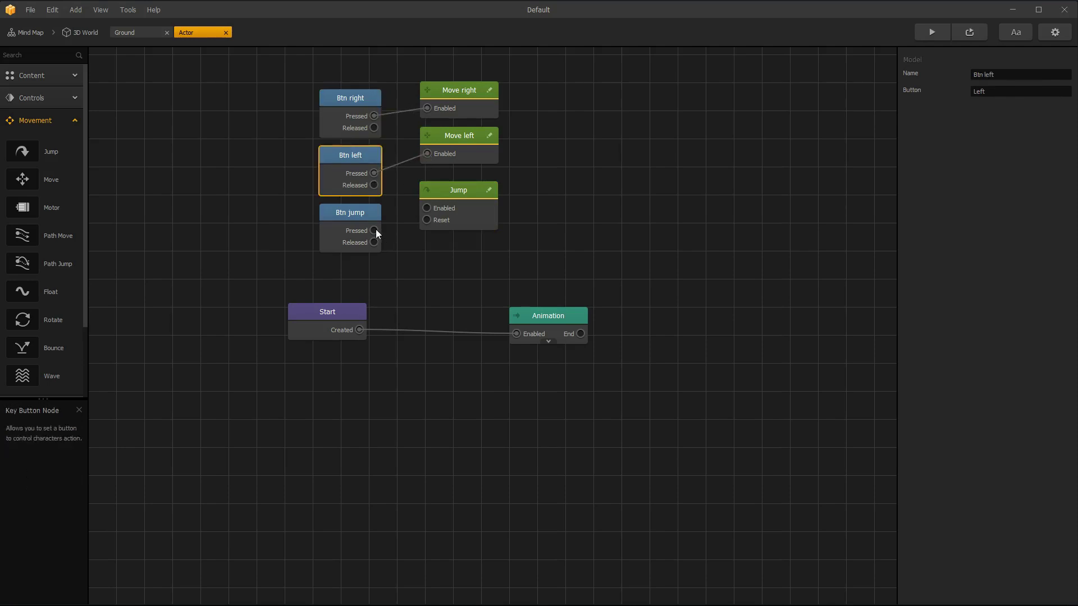
drag(373, 230, 426, 208)
scroll(488, 239, down, 1)
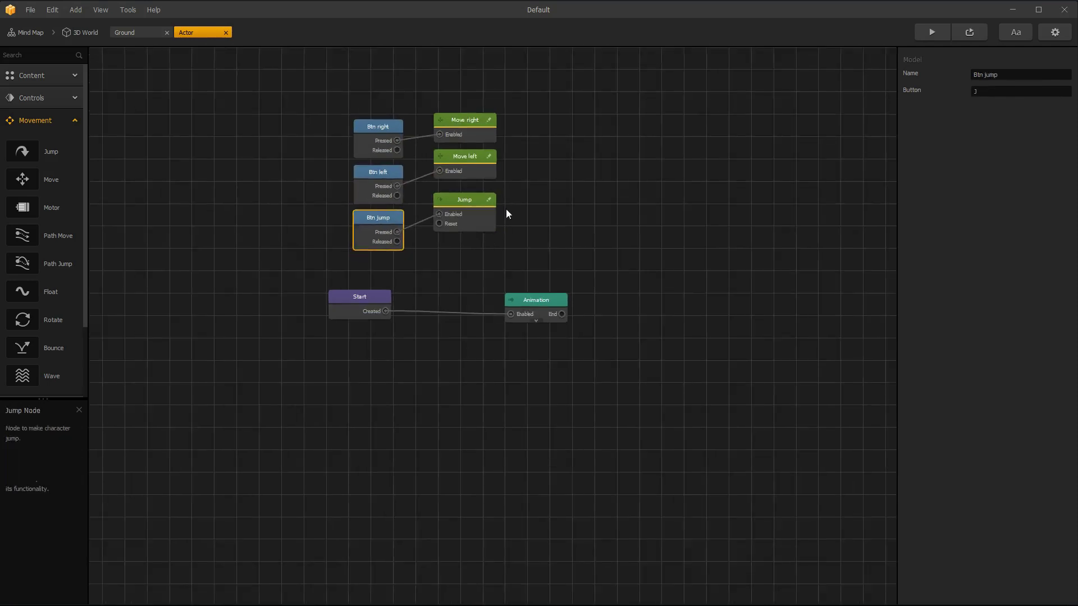
middle_drag(524, 166, 539, 290)
drag(486, 315, 483, 190)
drag(477, 258, 475, 152)
drag(483, 237, 481, 115)
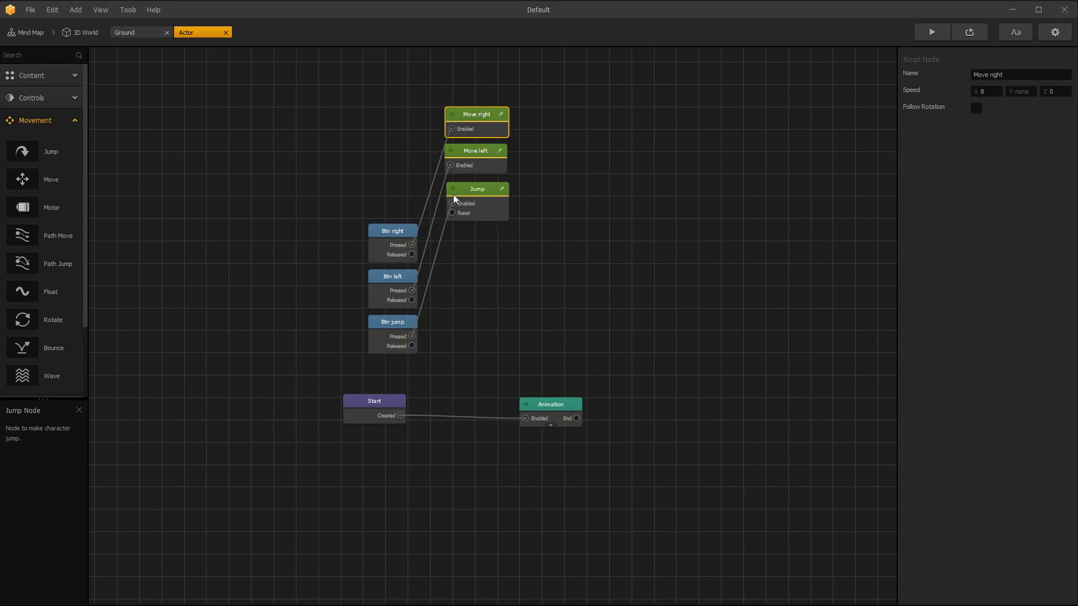
click(55, 120)
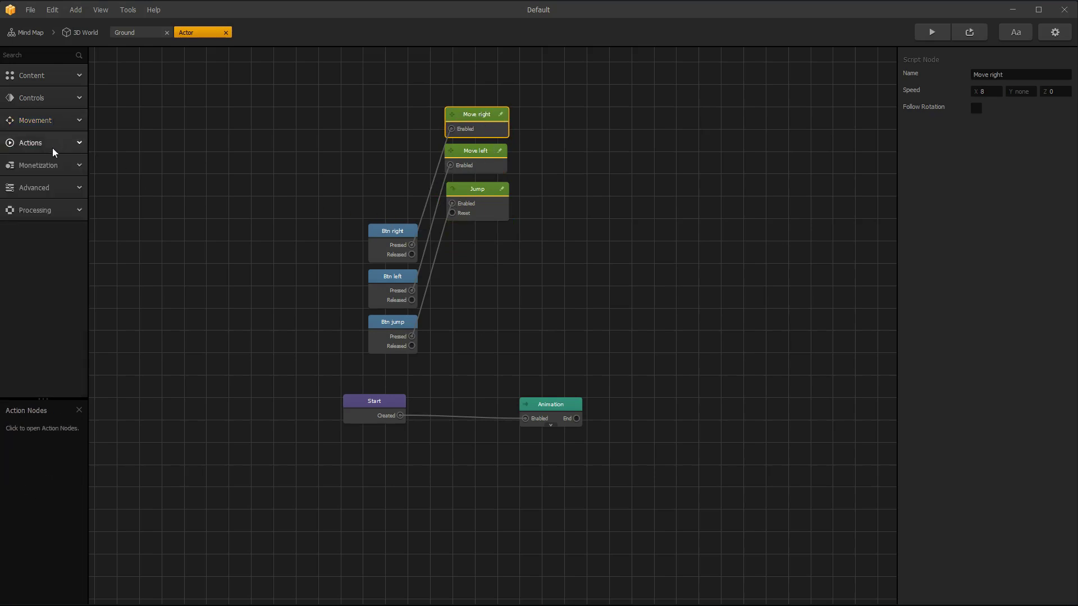
Add an If Collide node from Actions near Start and name it If Collide ground.
click(51, 188)
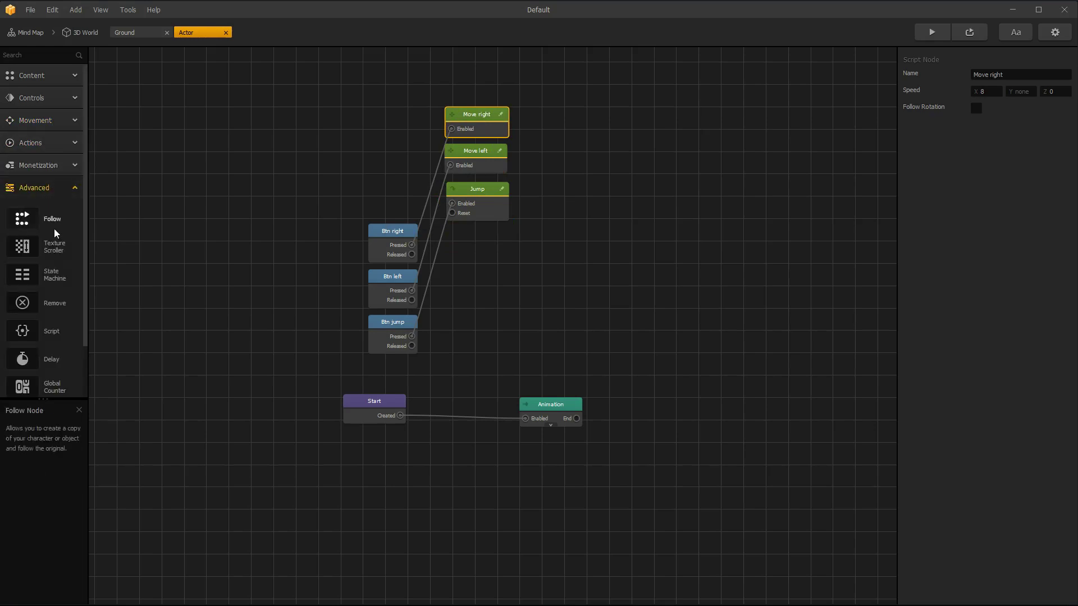
click(52, 164)
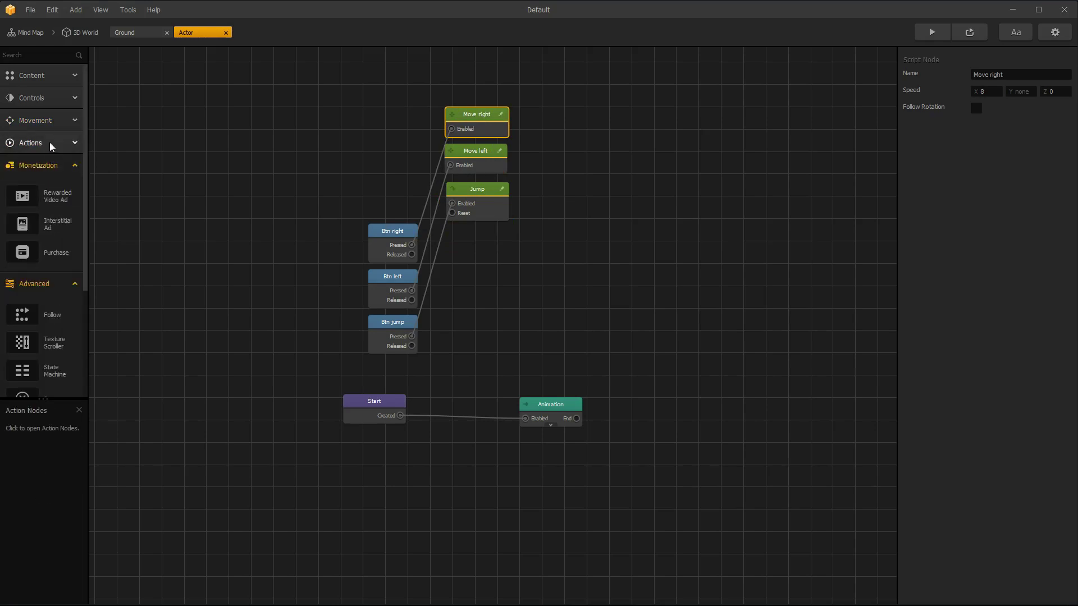
click(49, 143)
drag(52, 172, 273, 255)
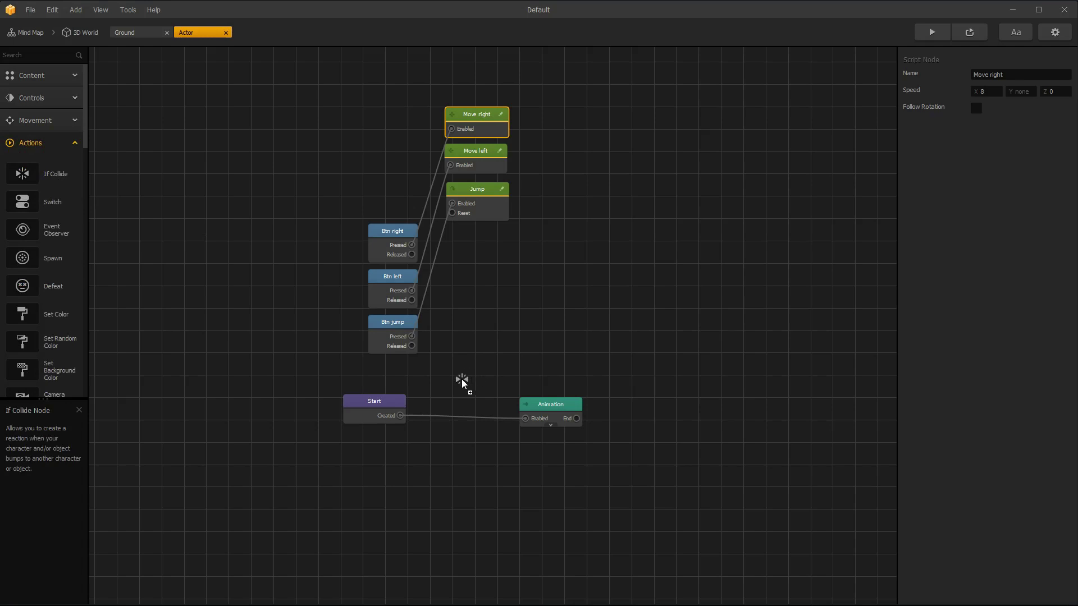
drag(462, 379, 443, 379)
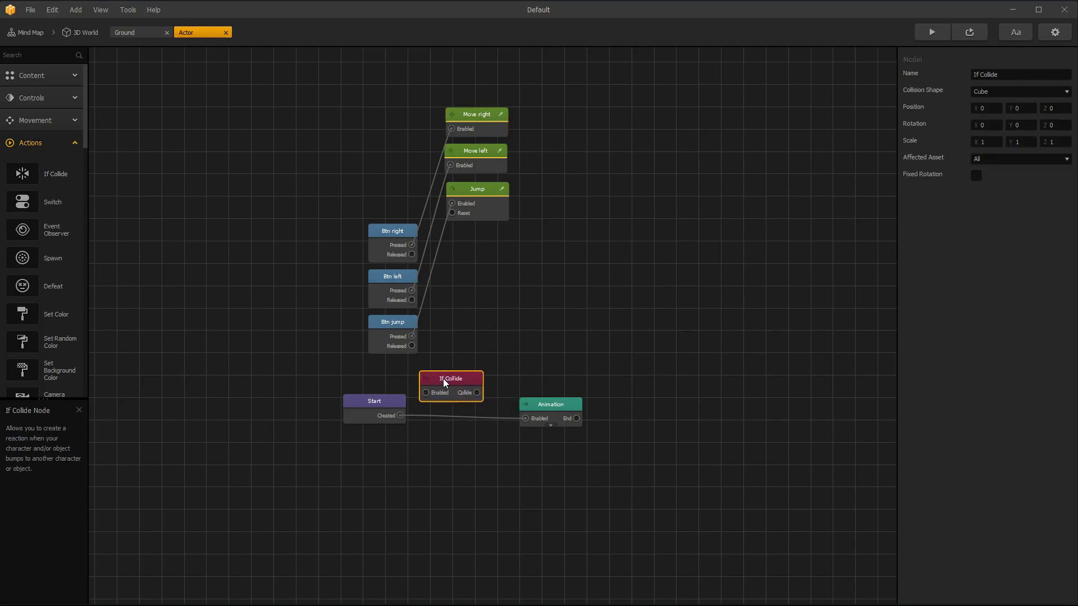
click(1018, 75)
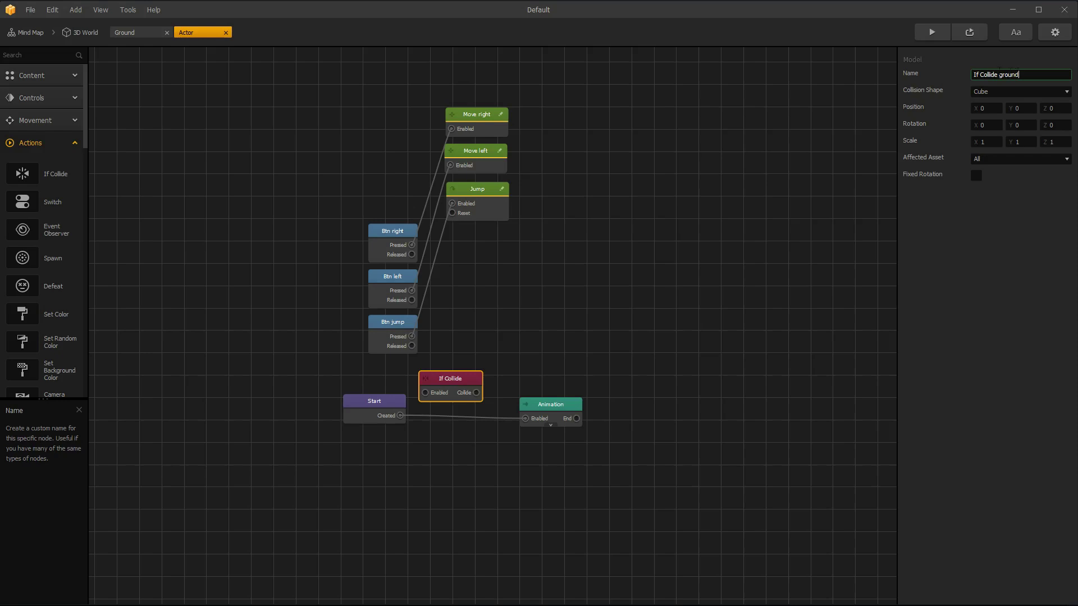
key(Return)
Set its Affected Asset to Platform and wire Start's Created to its Enabled input.
click(992, 159)
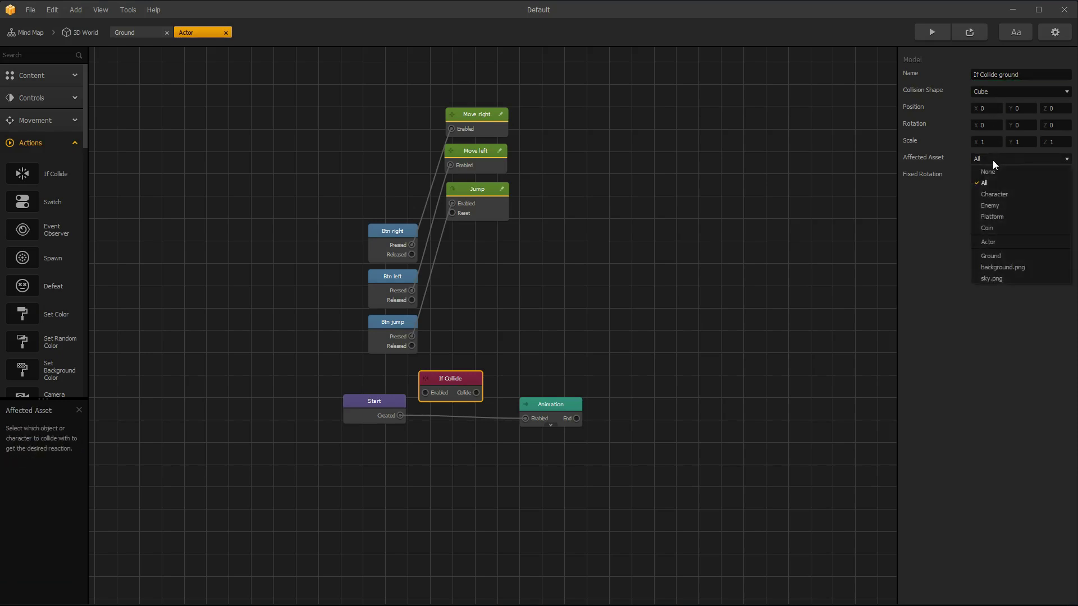
click(998, 217)
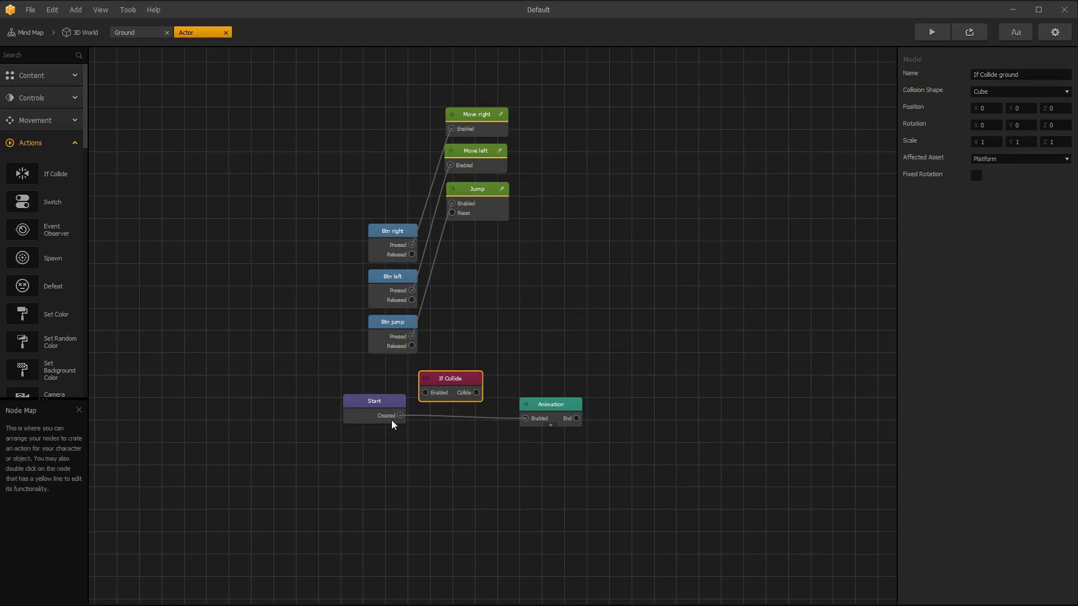
drag(402, 416, 451, 214)
scroll(495, 278, up, 1)
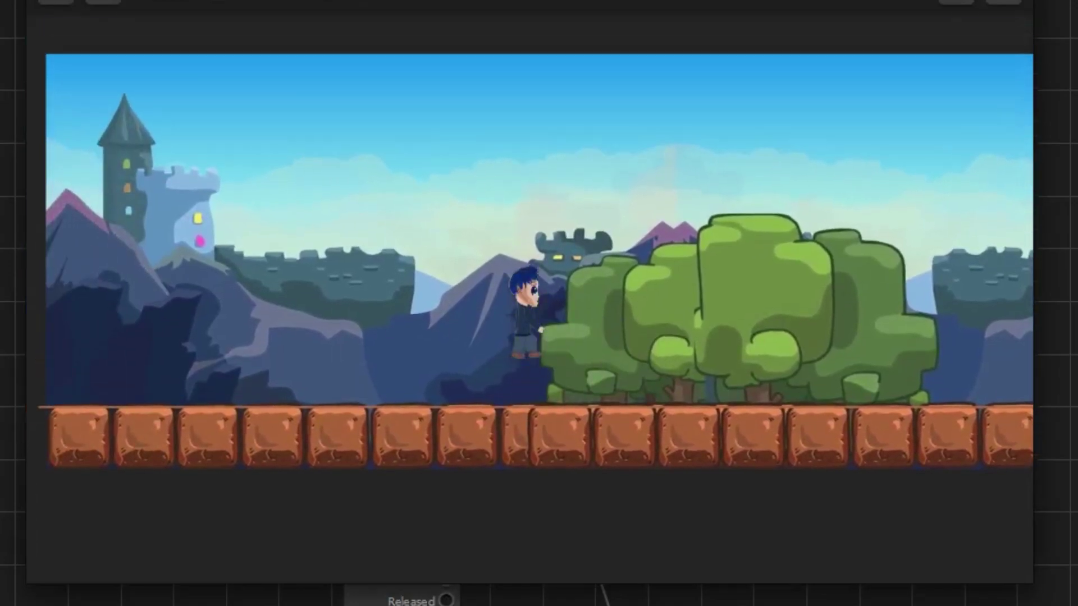
Make the actor jump with Space in the preview, then close it with Escape.
key(space)
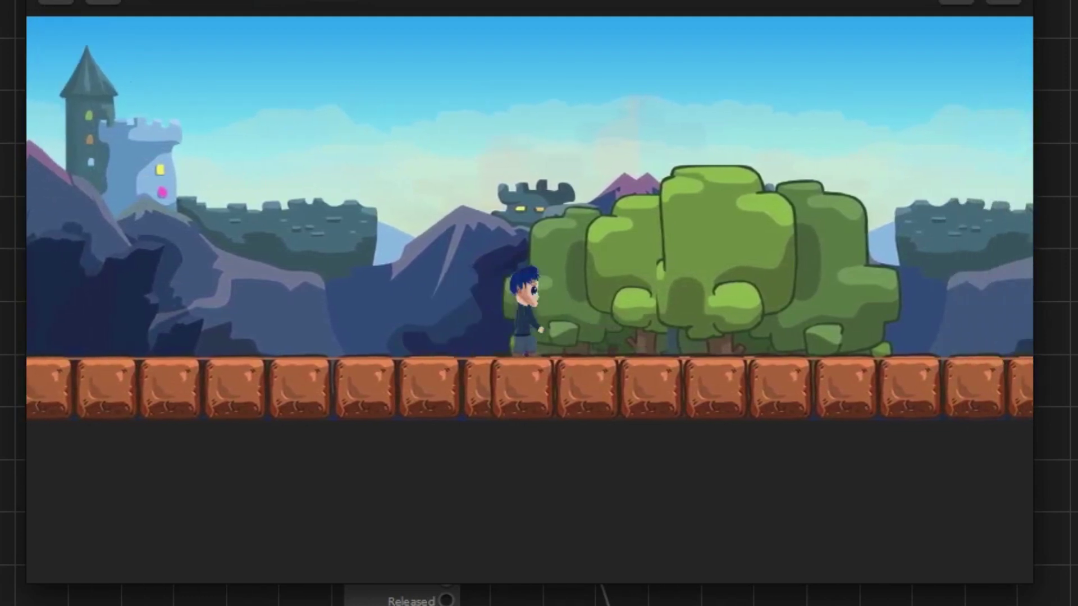
key(Escape)
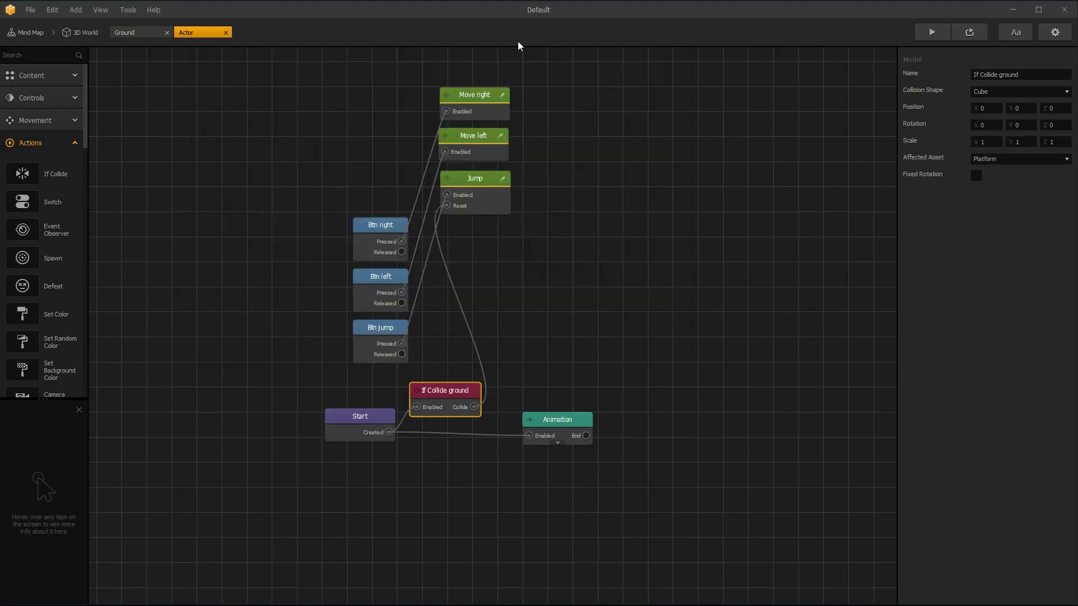
Back in the 3D World scene, resize the If Collide ground collision box narrower and taller.
click(79, 32)
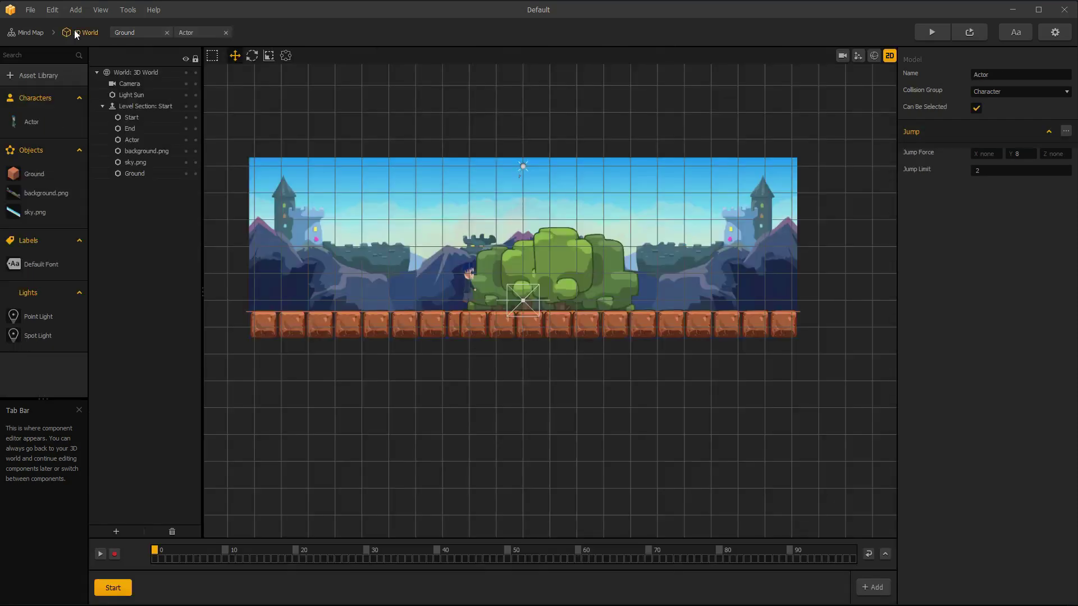
scroll(380, 274, up, 3)
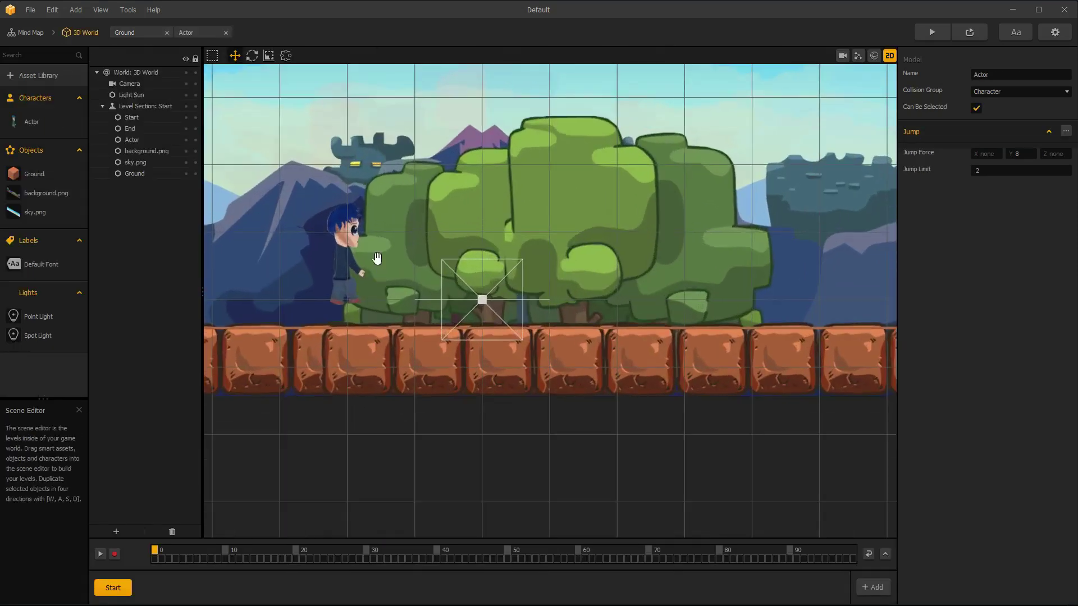
middle_drag(271, 237, 479, 281)
click(874, 56)
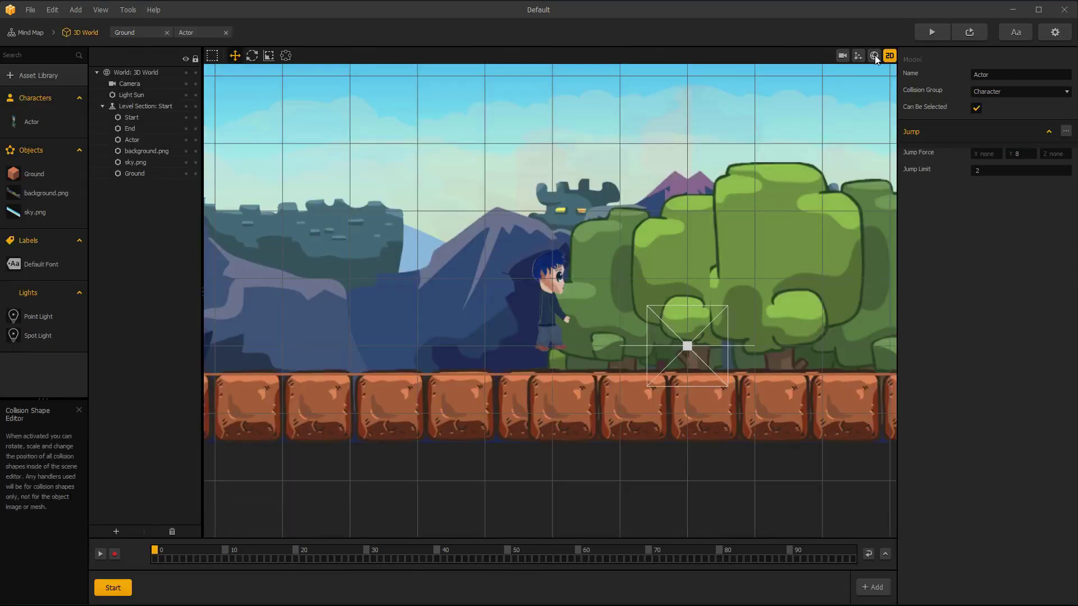
click(550, 306)
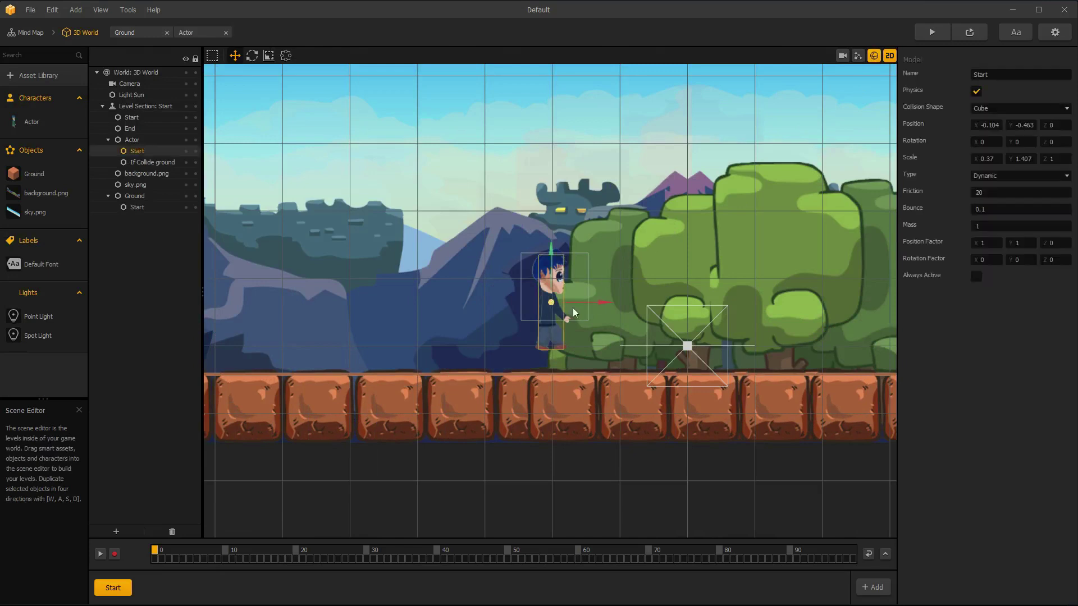
click(574, 307)
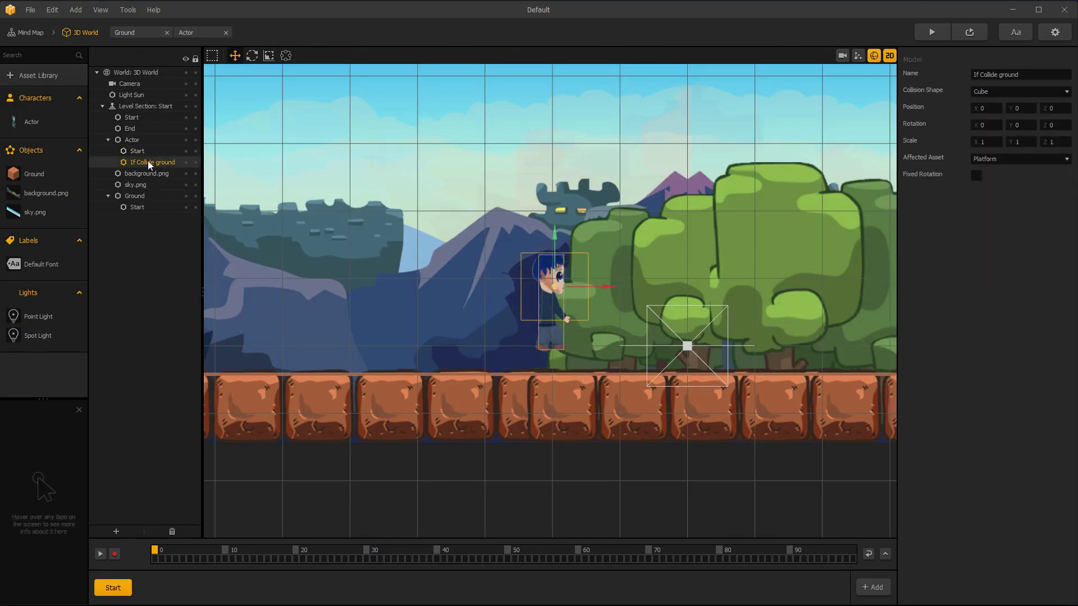
drag(558, 241, 559, 258)
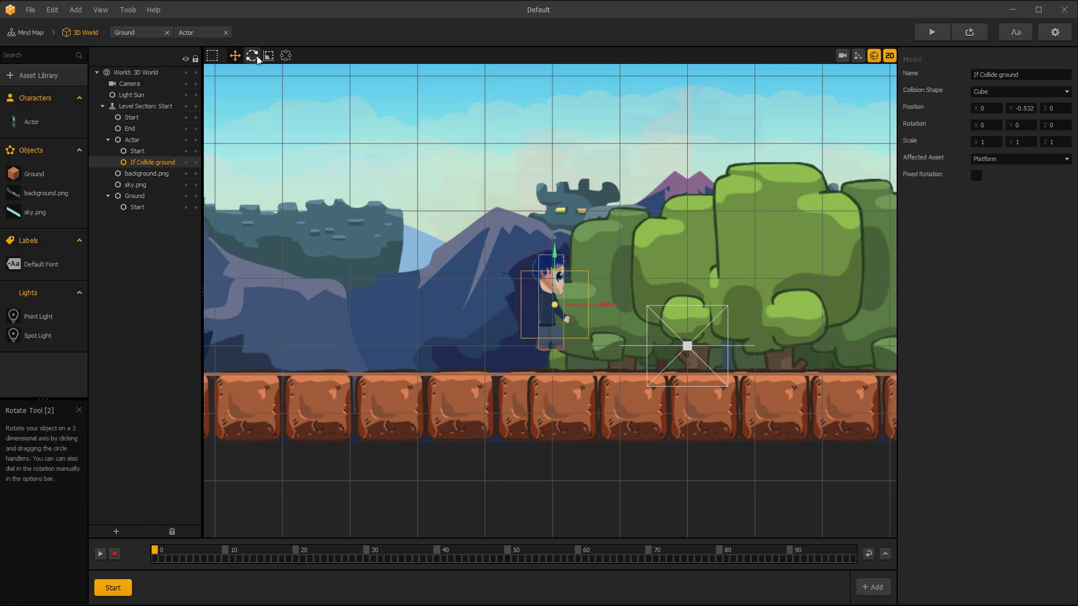
scroll(556, 317, up, 2)
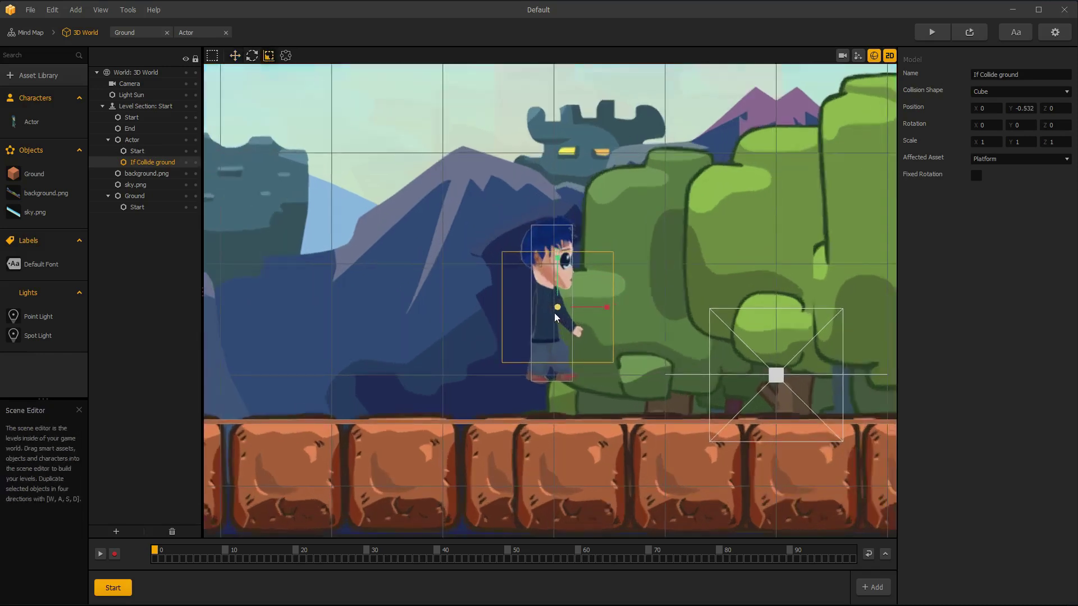
drag(608, 308, 581, 312)
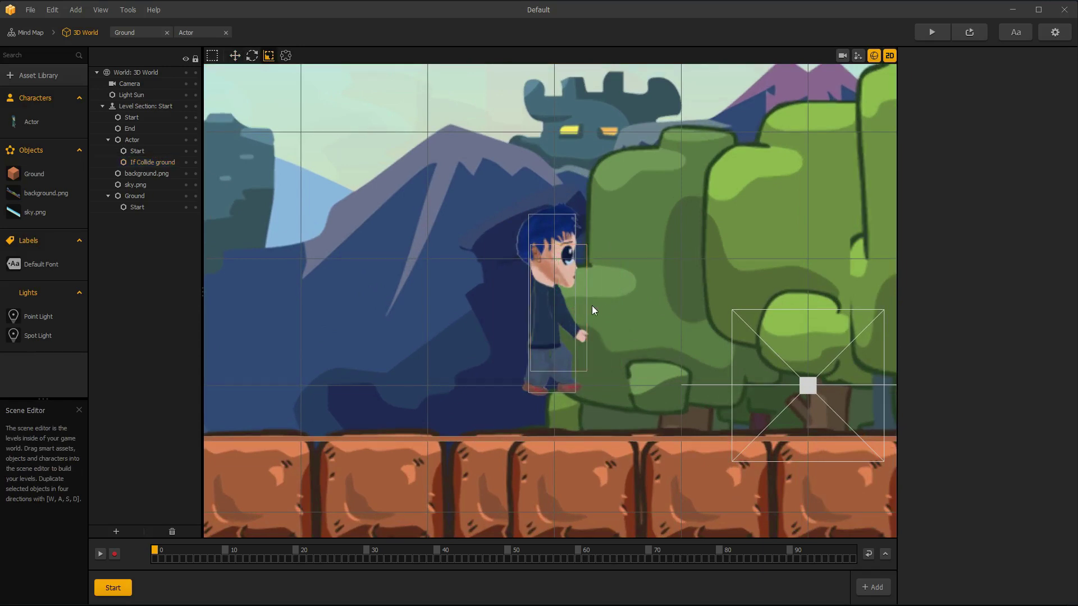
drag(607, 309, 601, 311)
drag(559, 260, 563, 252)
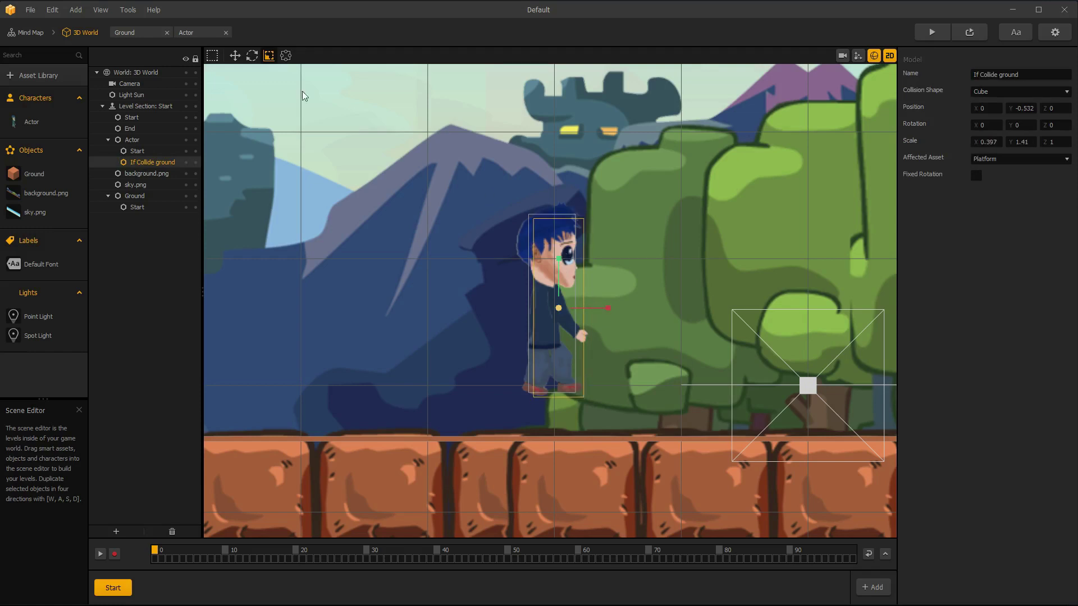
Move the ground collision box to X -0.08, Y -0.497 and start a test run.
click(235, 55)
drag(605, 310, 600, 310)
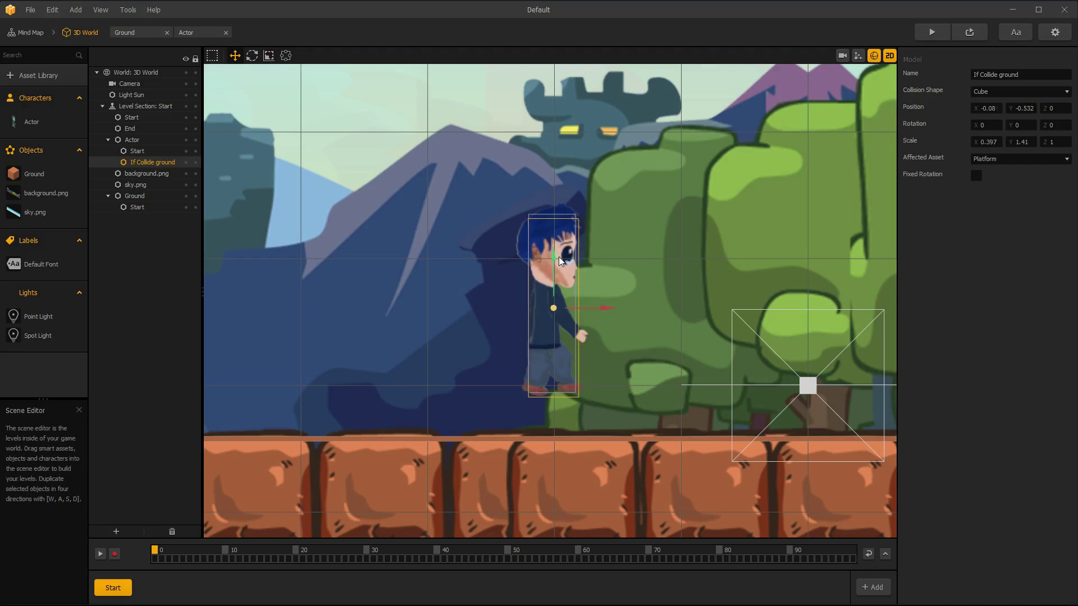
drag(555, 259, 556, 257)
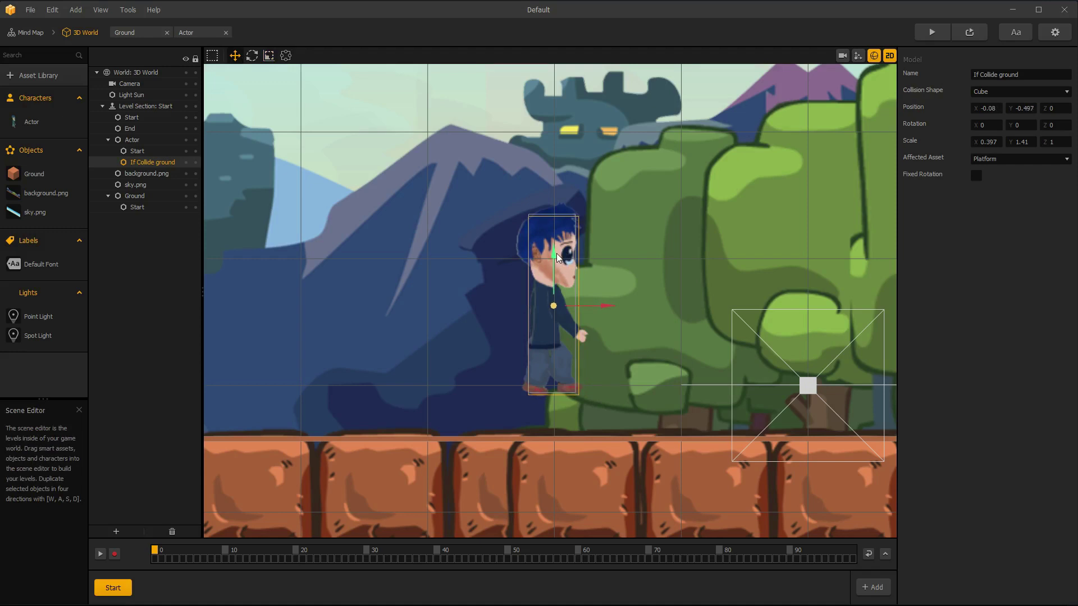
click(932, 32)
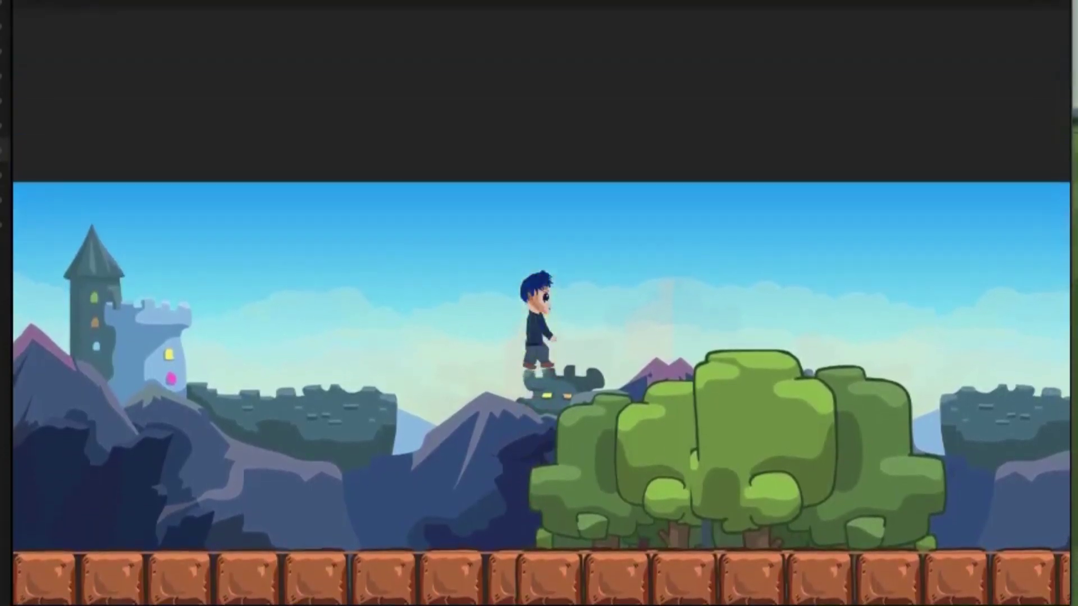
key(Right)
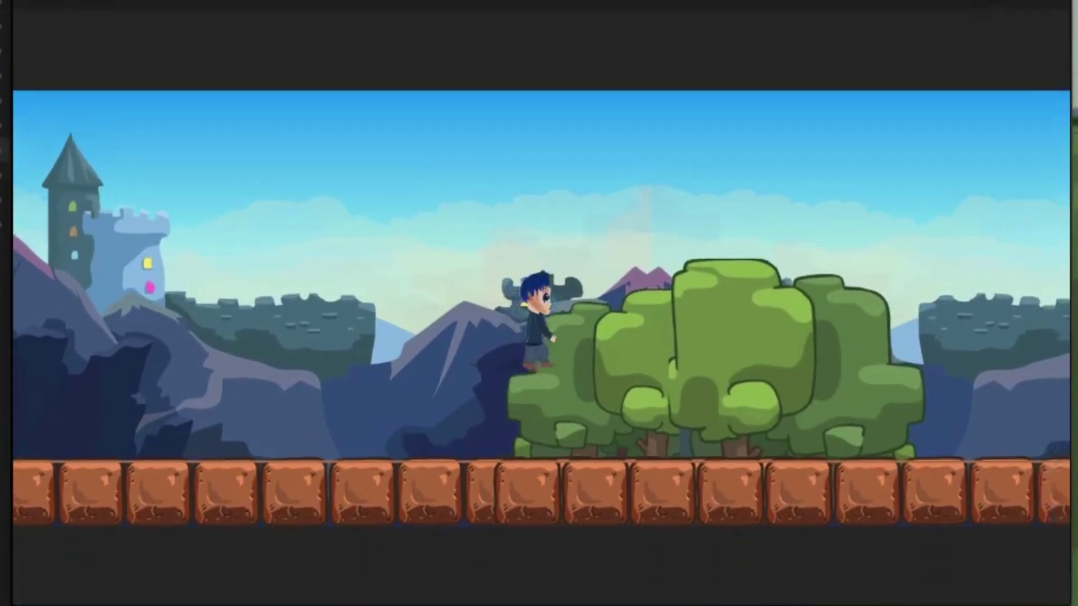
key(Right)
key(space)
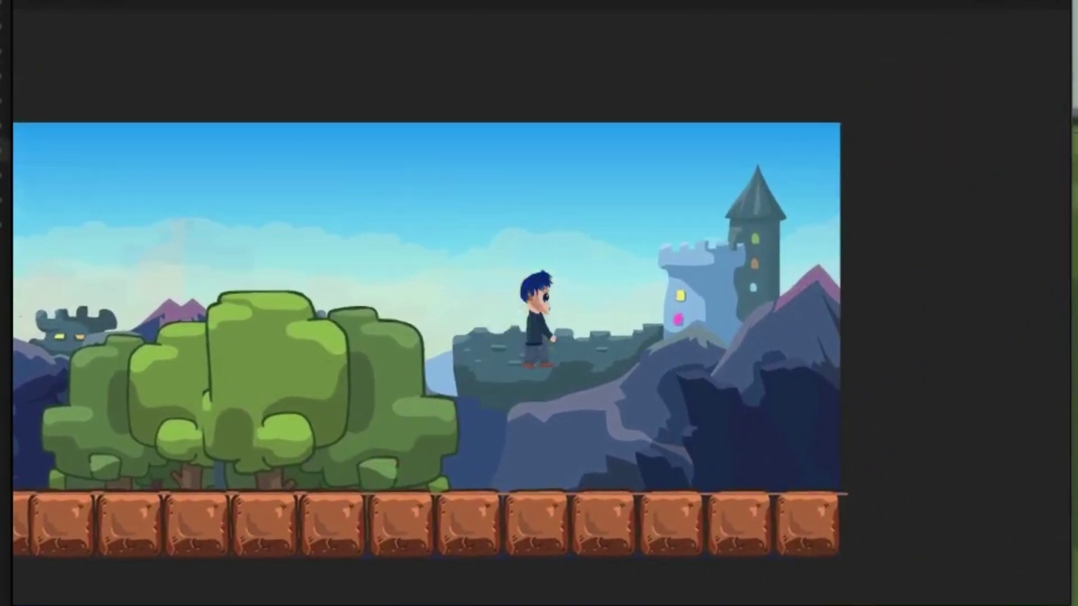
key(Left)
key(Left)
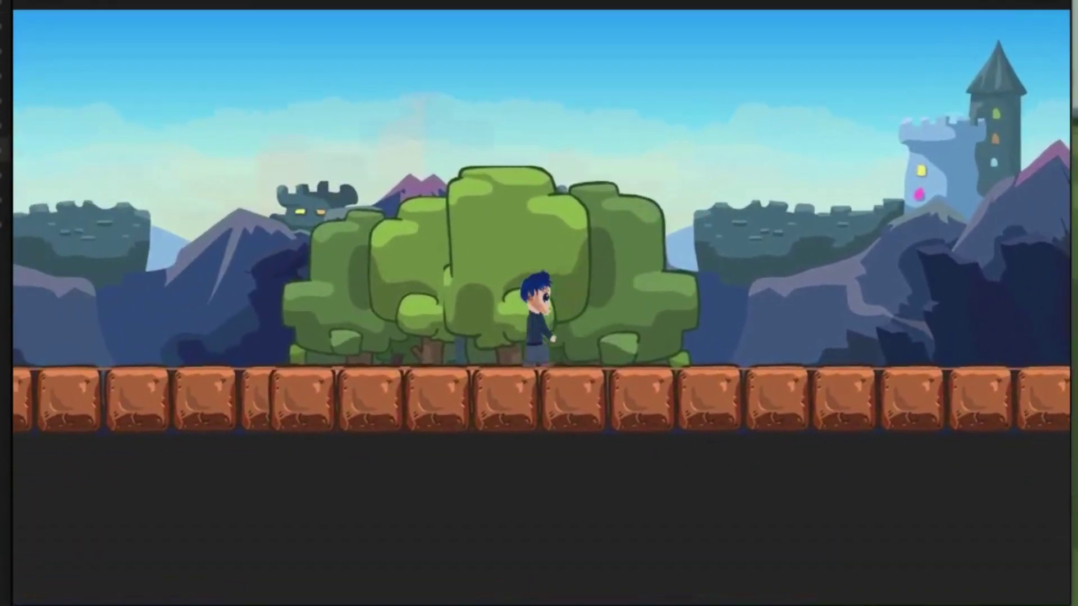
key(space)
key(Right)
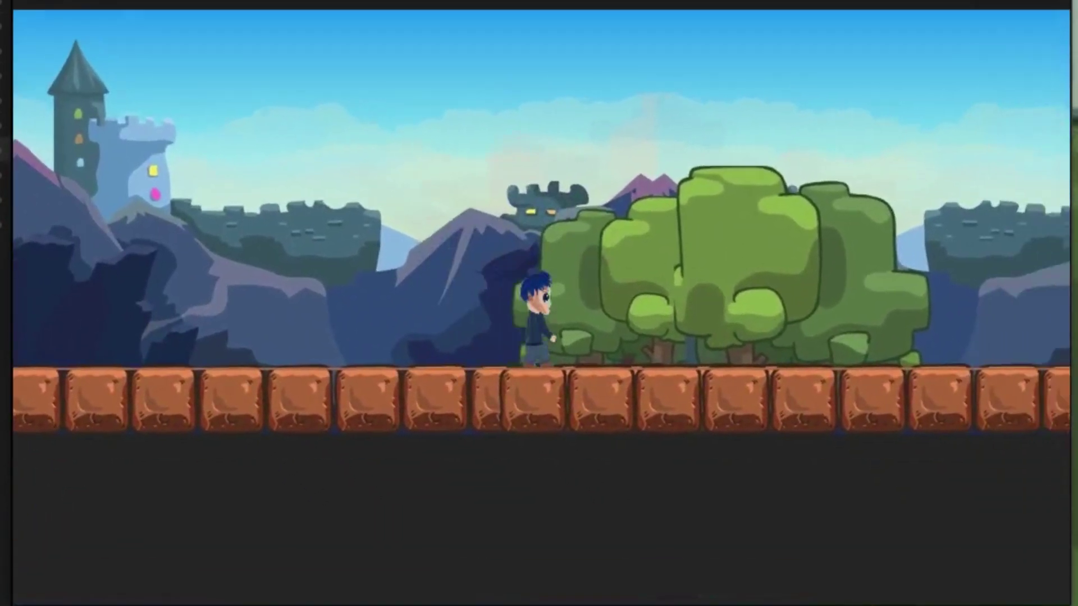
key(Escape)
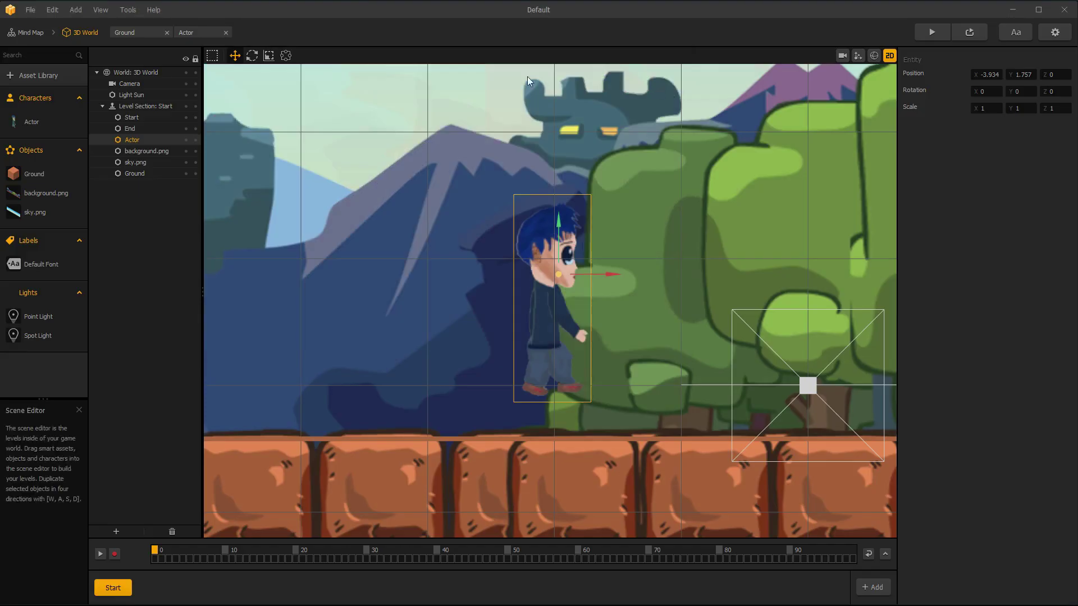
In the Actor's node logic, add a State Machine node from Advanced beside Jump.
click(193, 33)
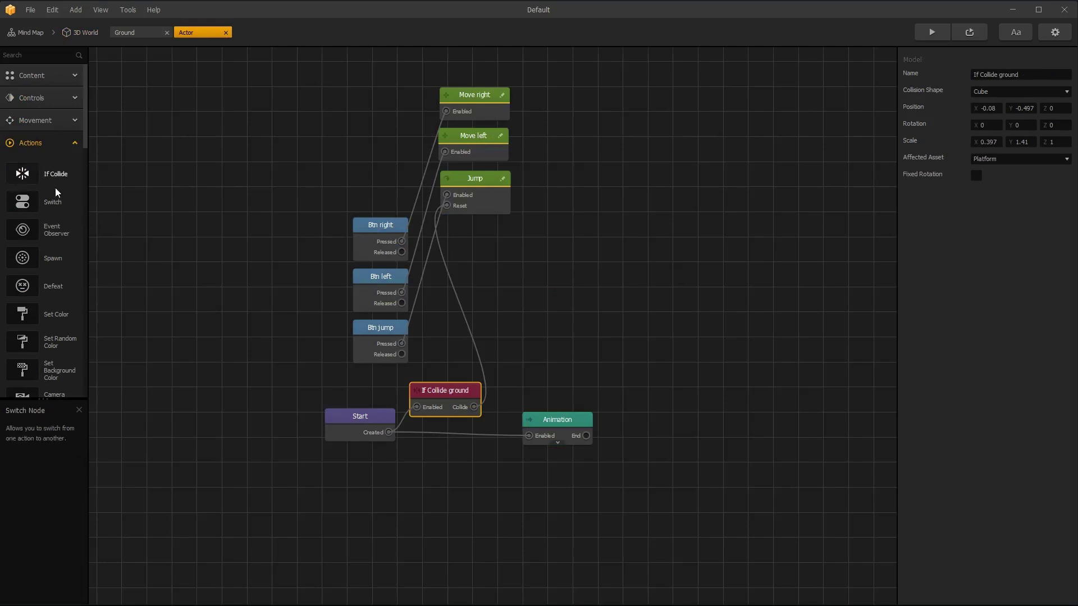
click(50, 143)
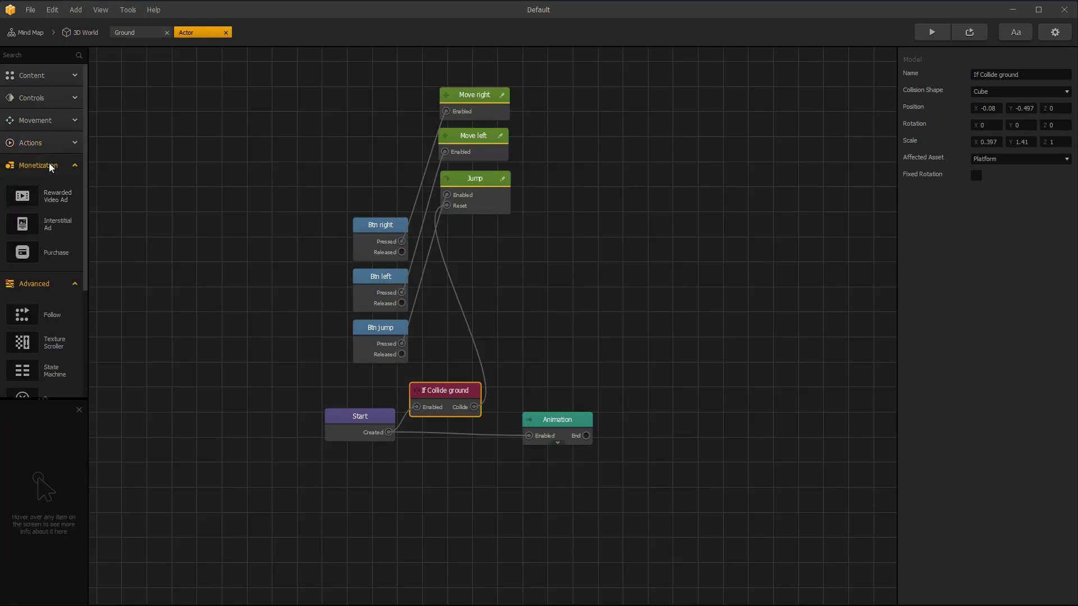
click(51, 165)
drag(55, 278, 447, 292)
drag(504, 239, 505, 239)
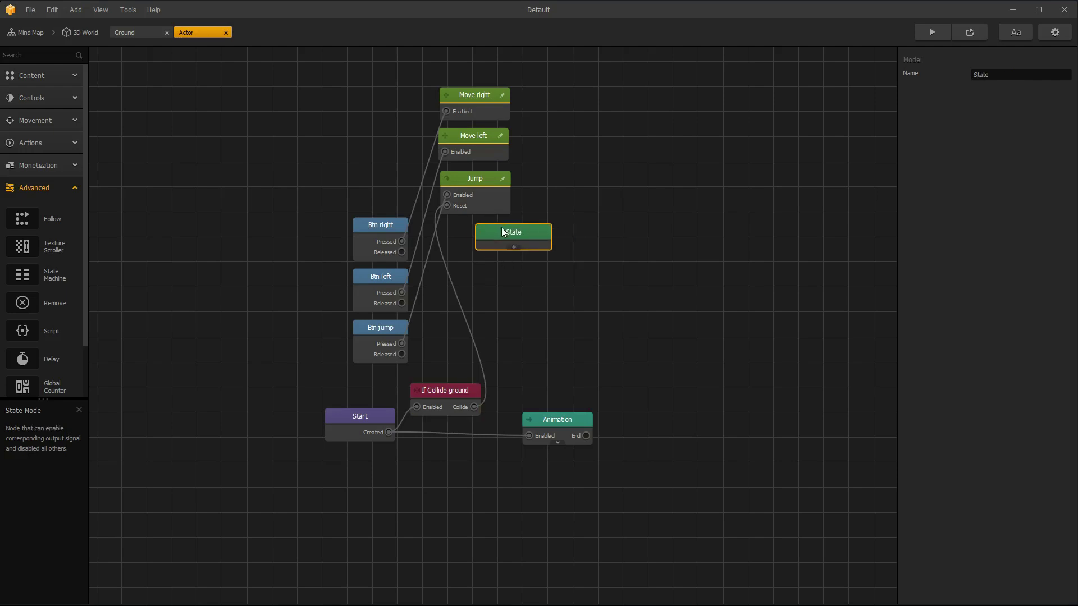
Name the State node's states Walk right, Right idle, Walk left, Left idle and Jump.
double_click(491, 248)
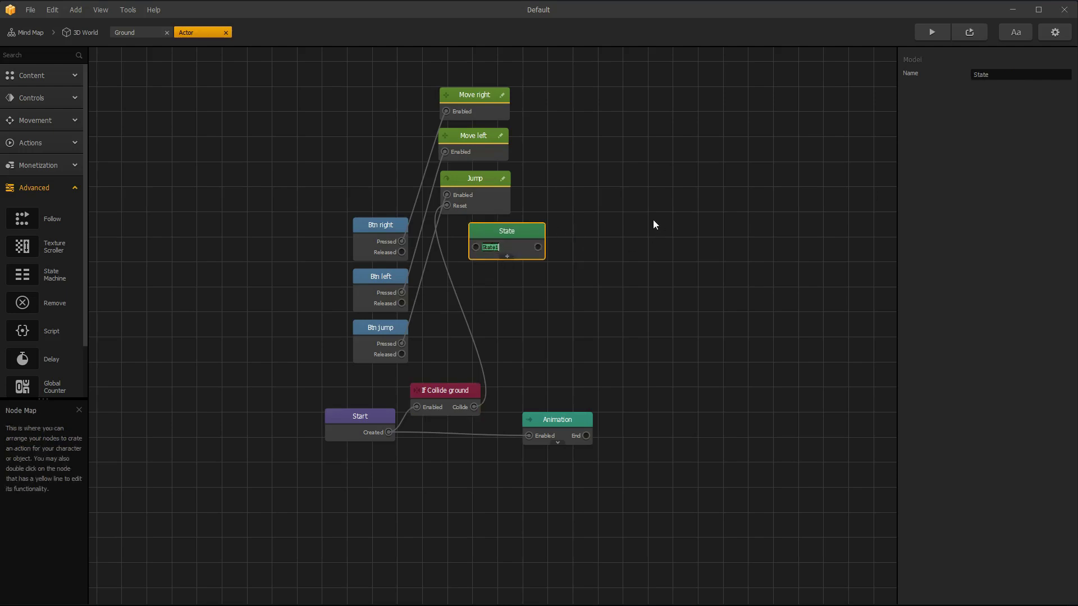
text(Walk right)
click(505, 256)
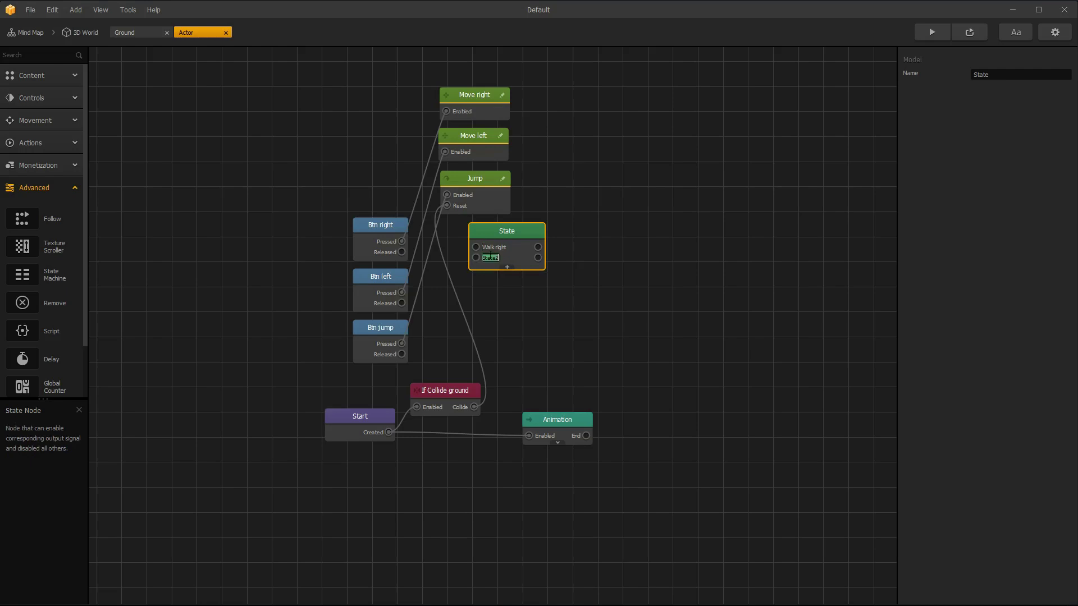
text(Ri)
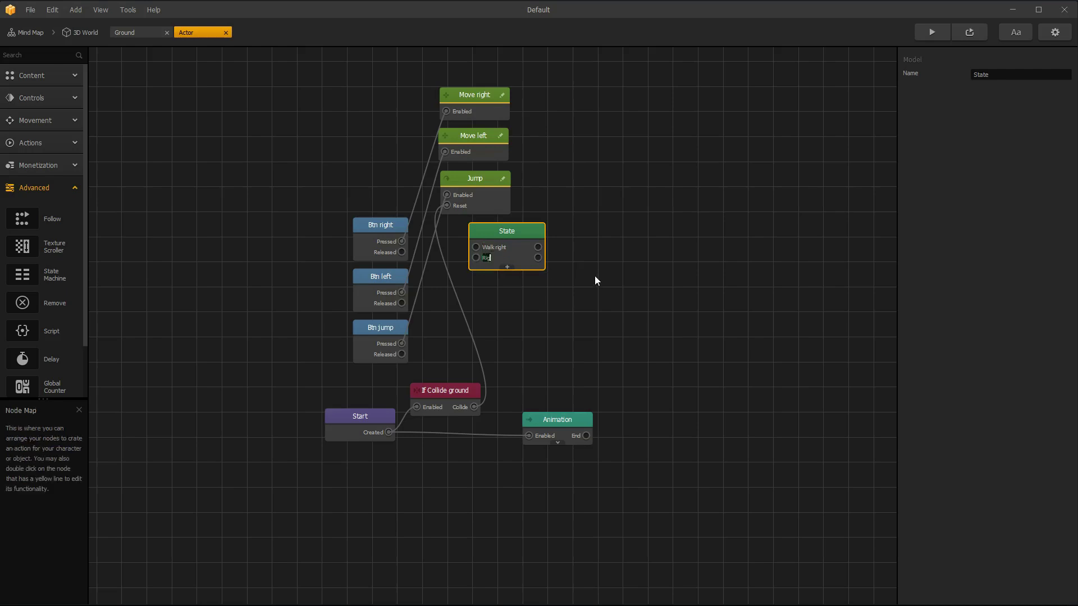
text(ght idle)
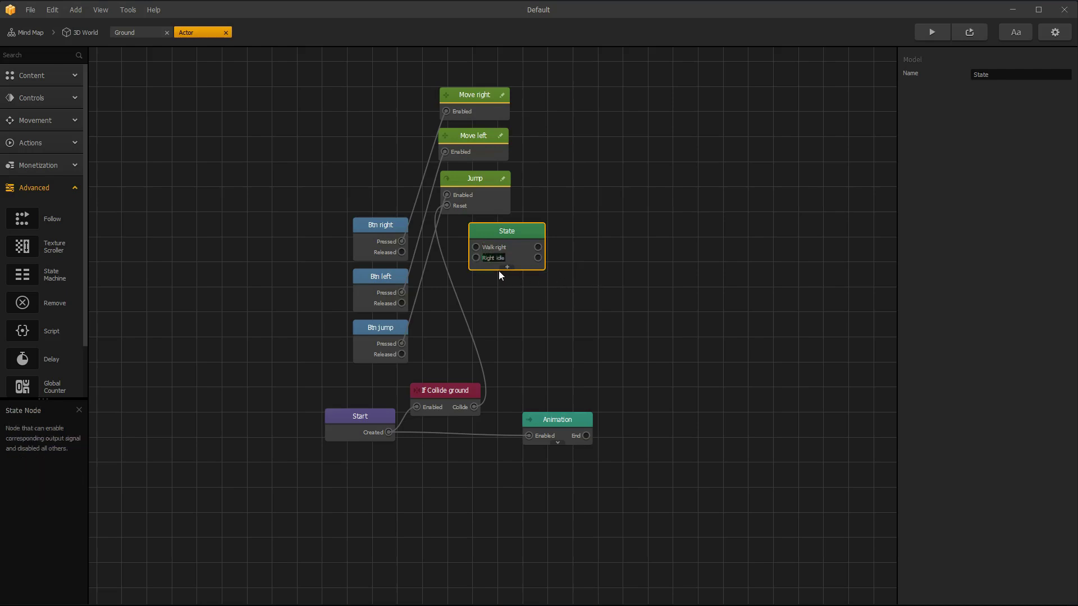
click(507, 267)
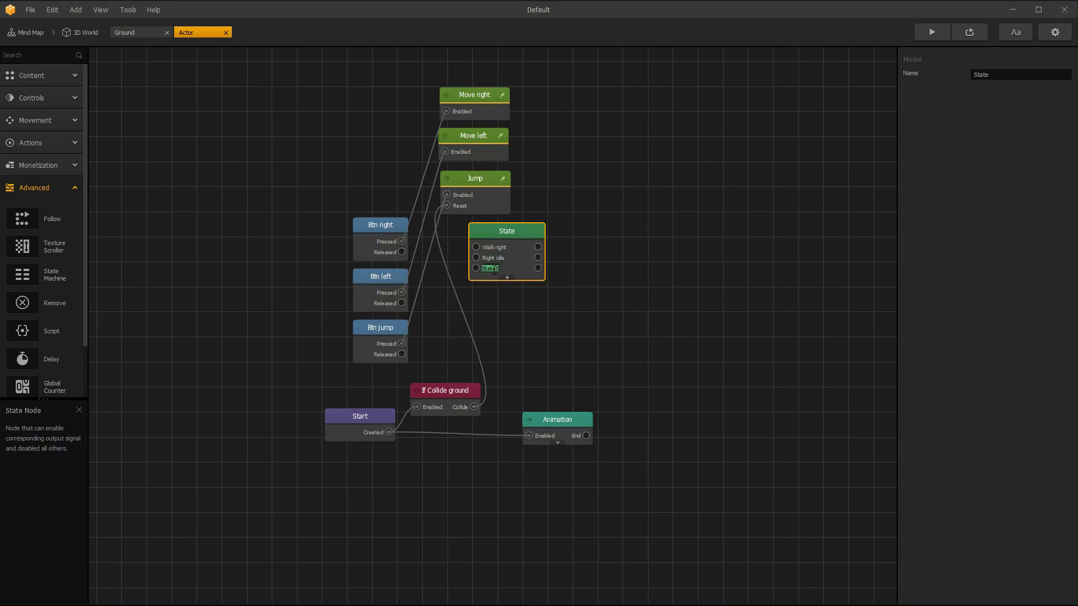
text(Walk left)
click(506, 278)
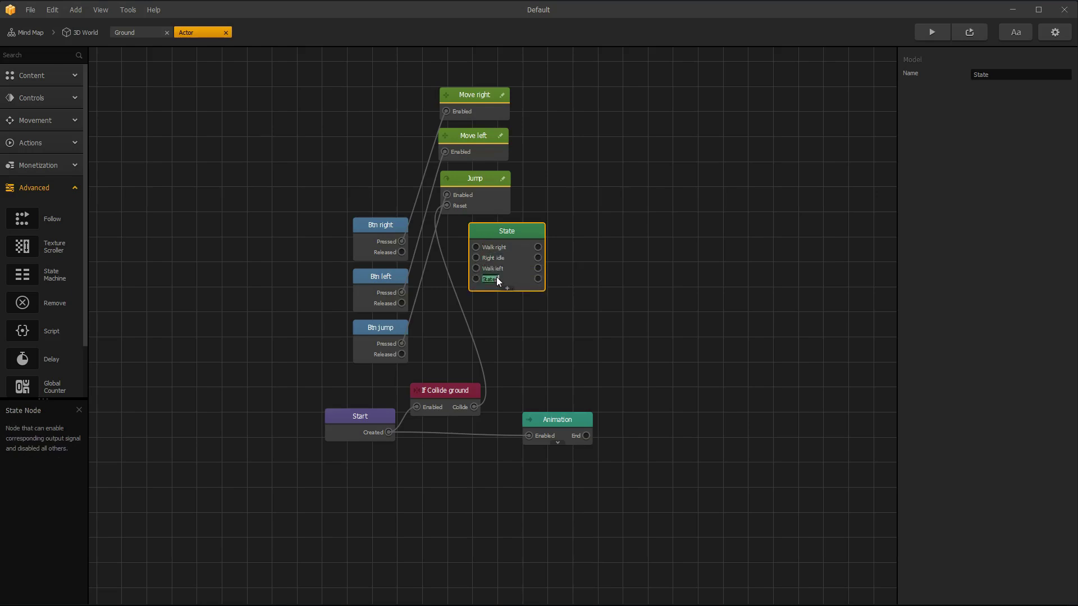
text(Left idle)
click(508, 288)
text(Jump)
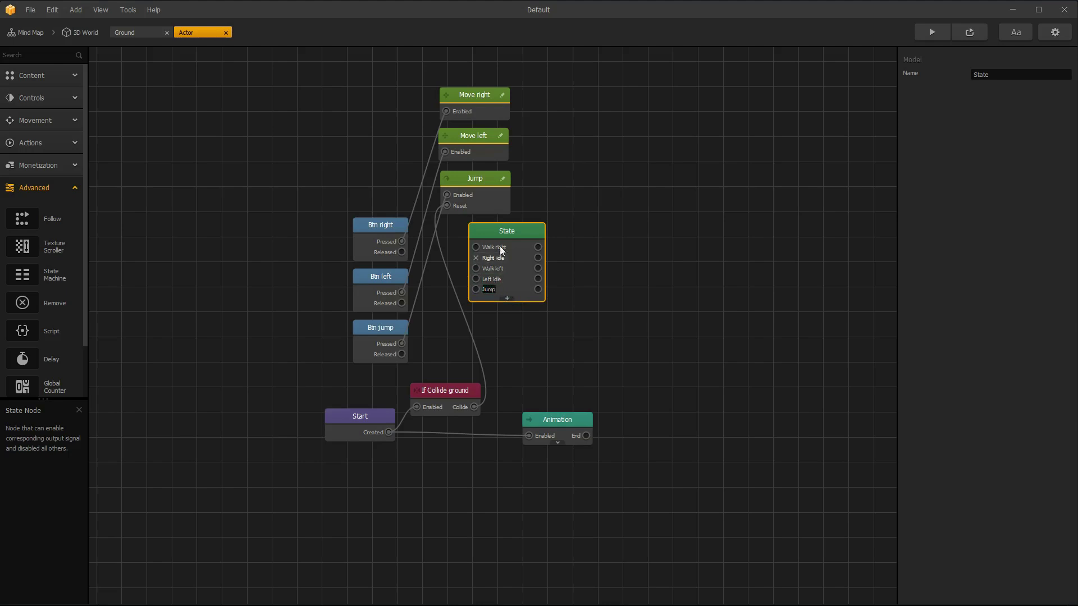
Wire right-button press and release, left-button press, and jump press to their State inputs.
drag(507, 231, 510, 241)
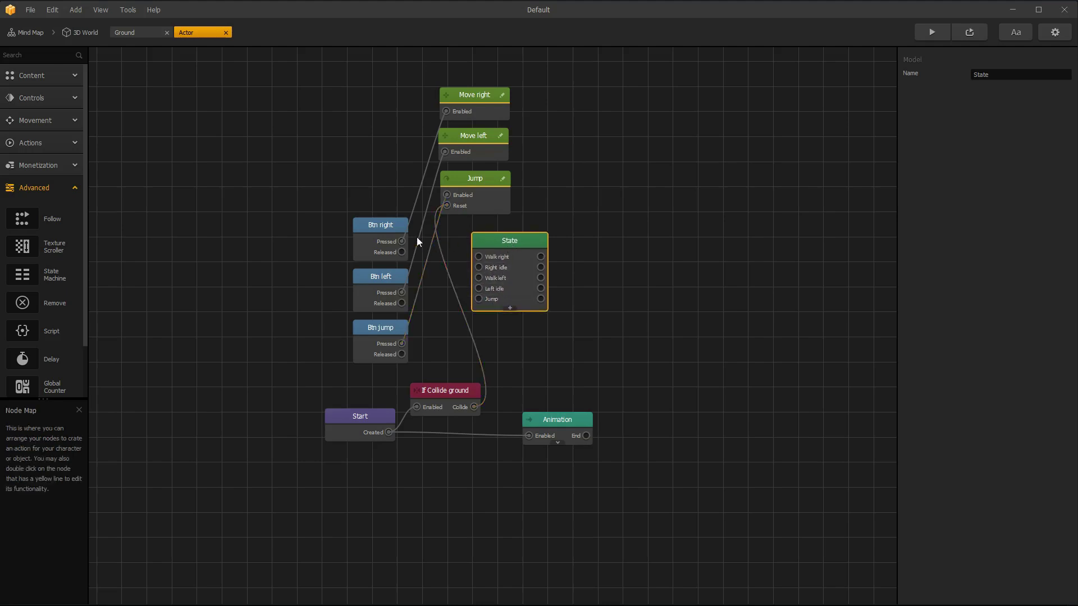
drag(400, 242, 479, 257)
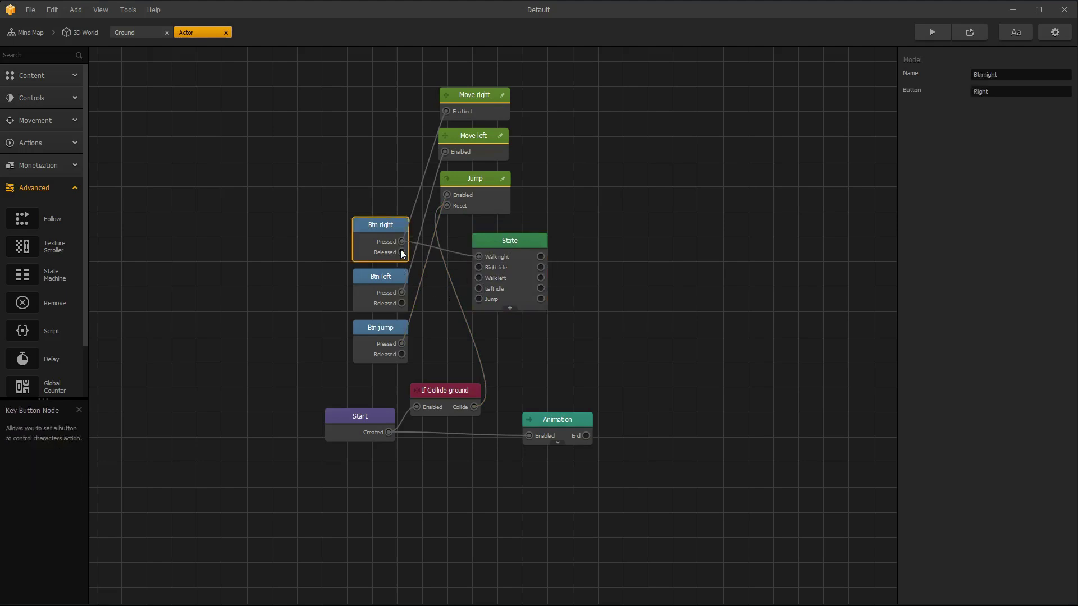
drag(400, 251, 477, 265)
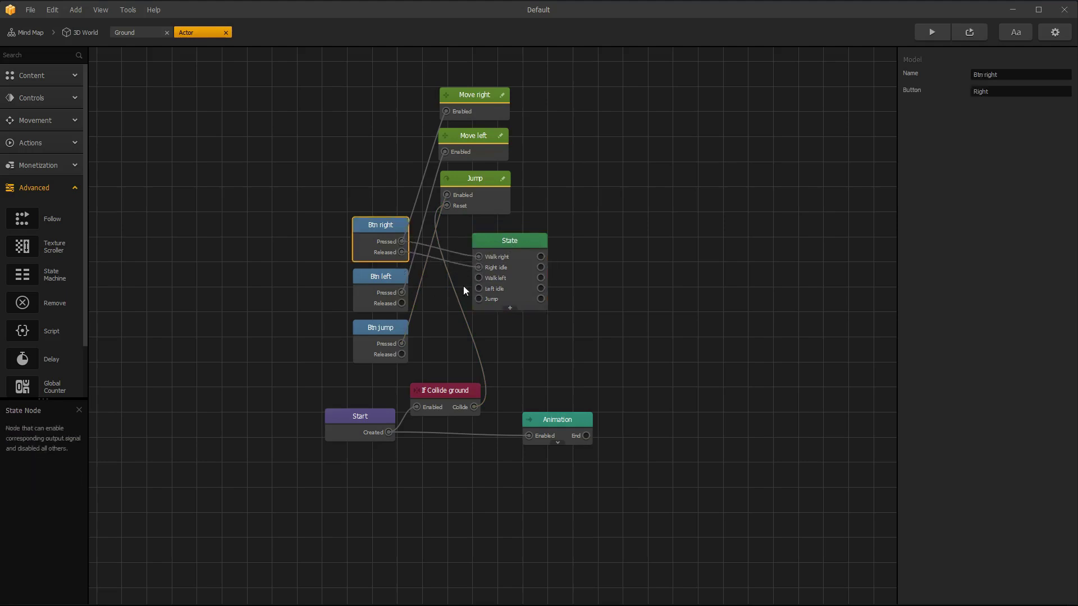
drag(399, 291, 477, 278)
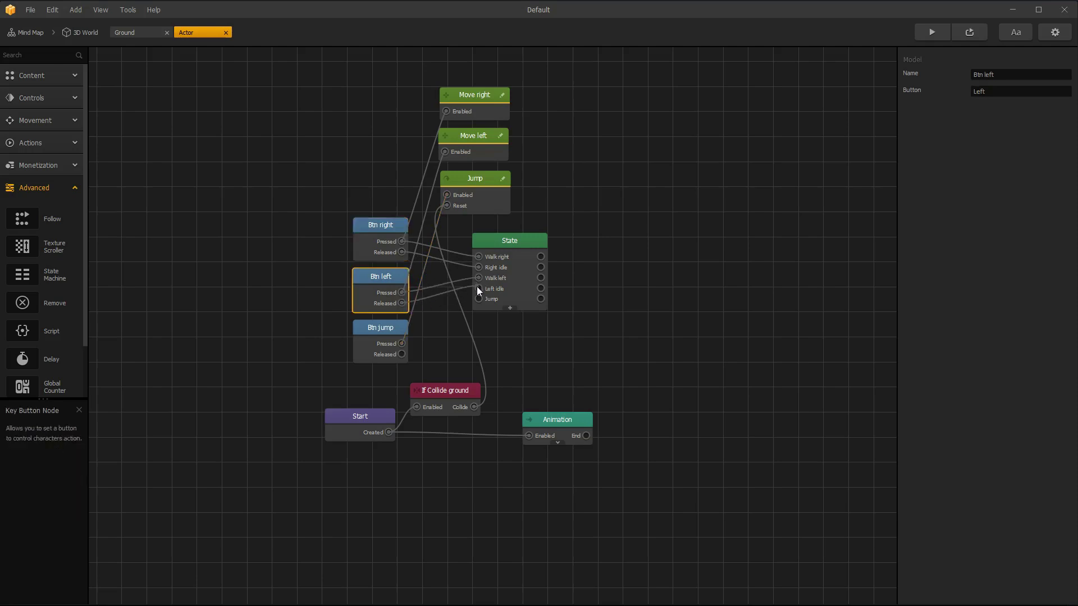
drag(401, 342, 475, 302)
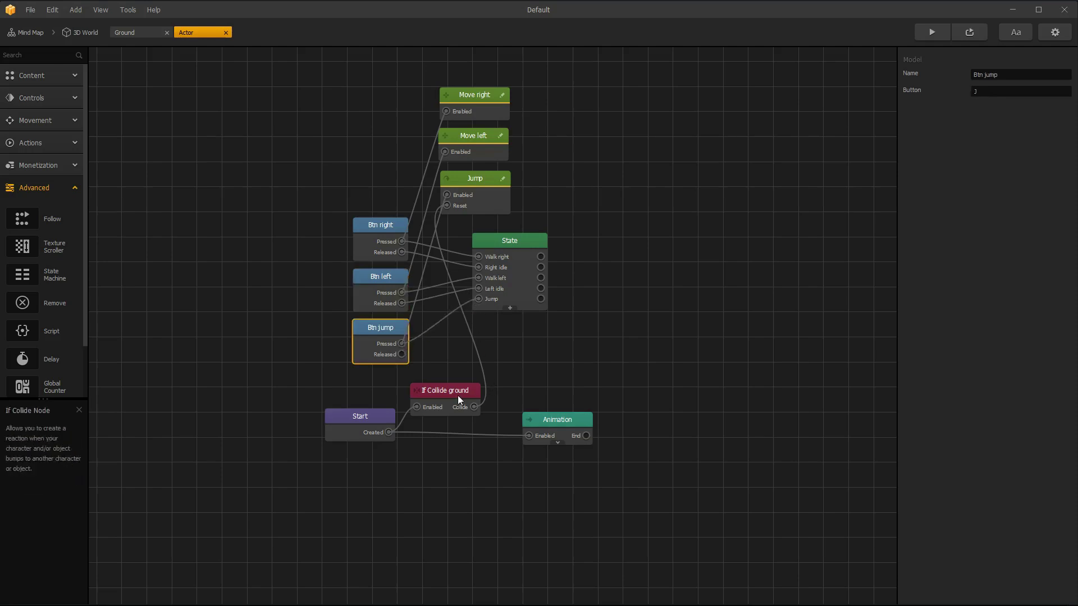
Disconnect the Animation node from Start and move it aside.
drag(456, 394, 471, 386)
click(536, 422)
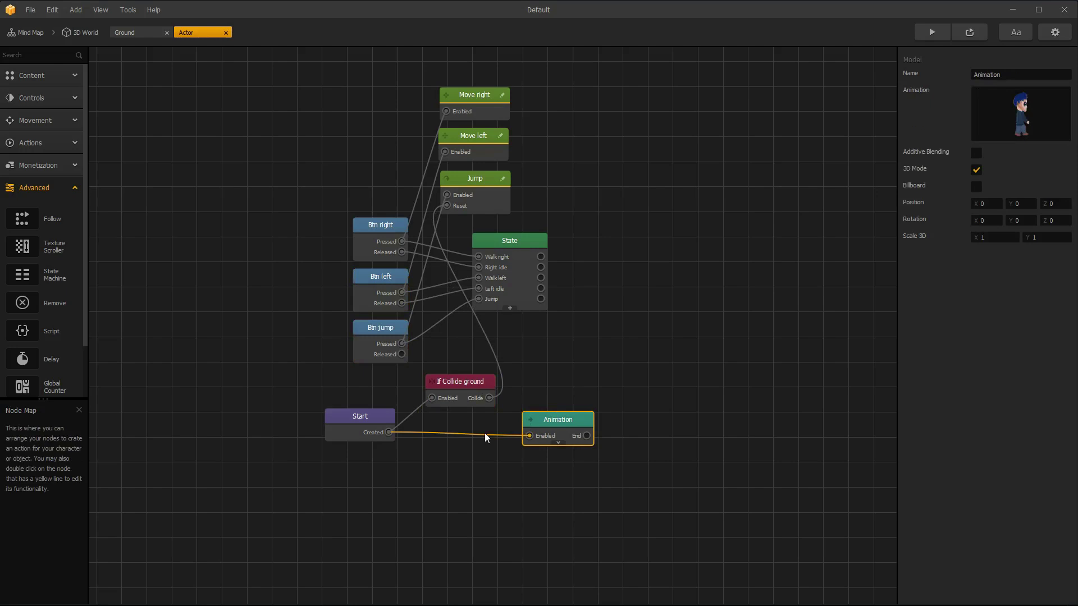
drag(485, 434, 423, 446)
drag(548, 425, 649, 220)
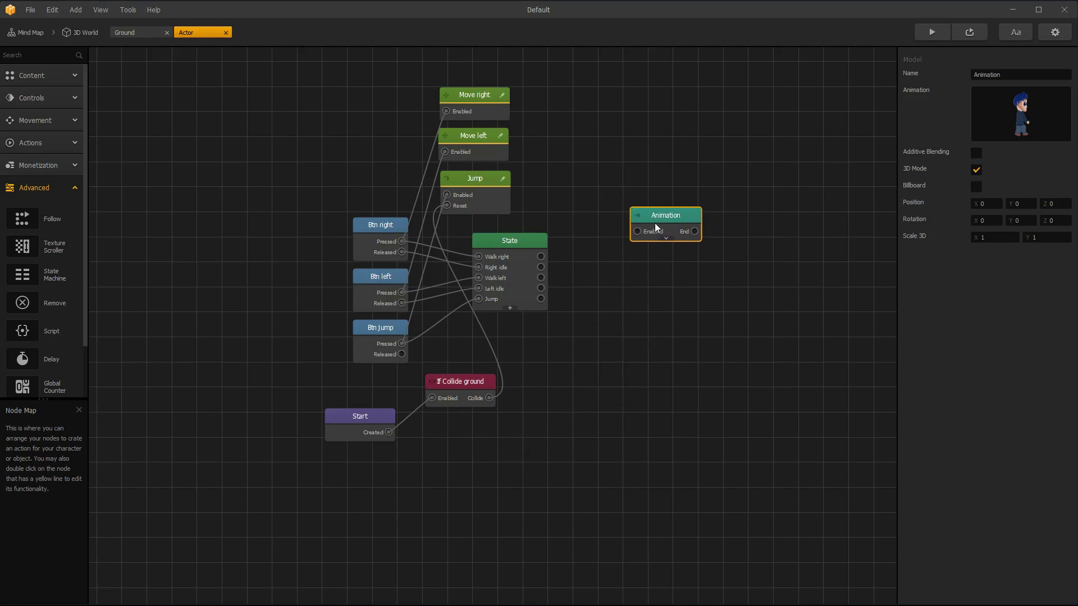
Delete the old Animation node and add a new Content Animation node named Walk right.
key(Delete)
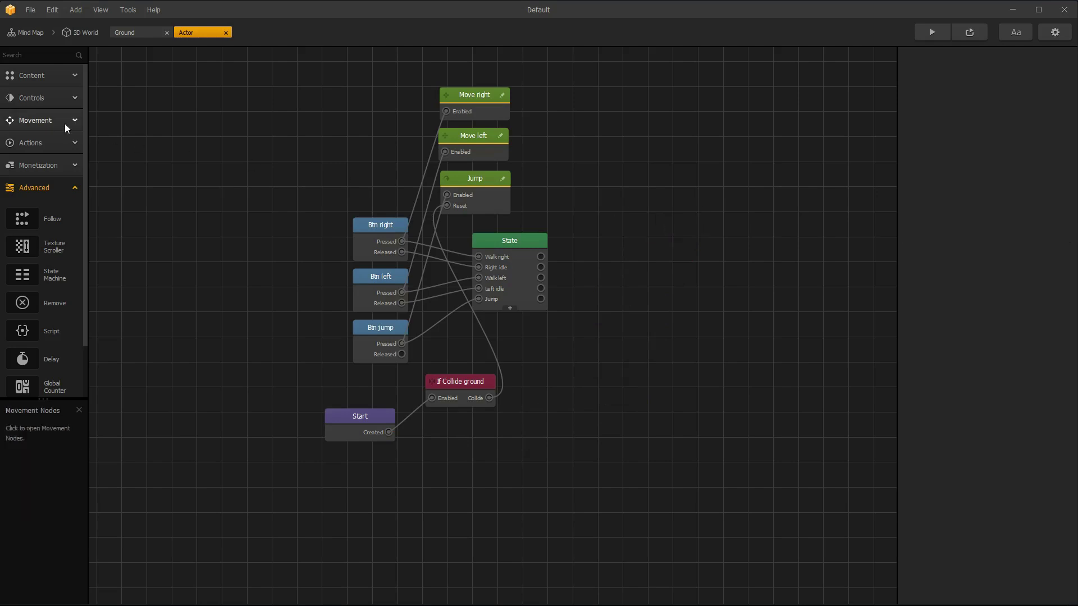
click(43, 187)
click(39, 76)
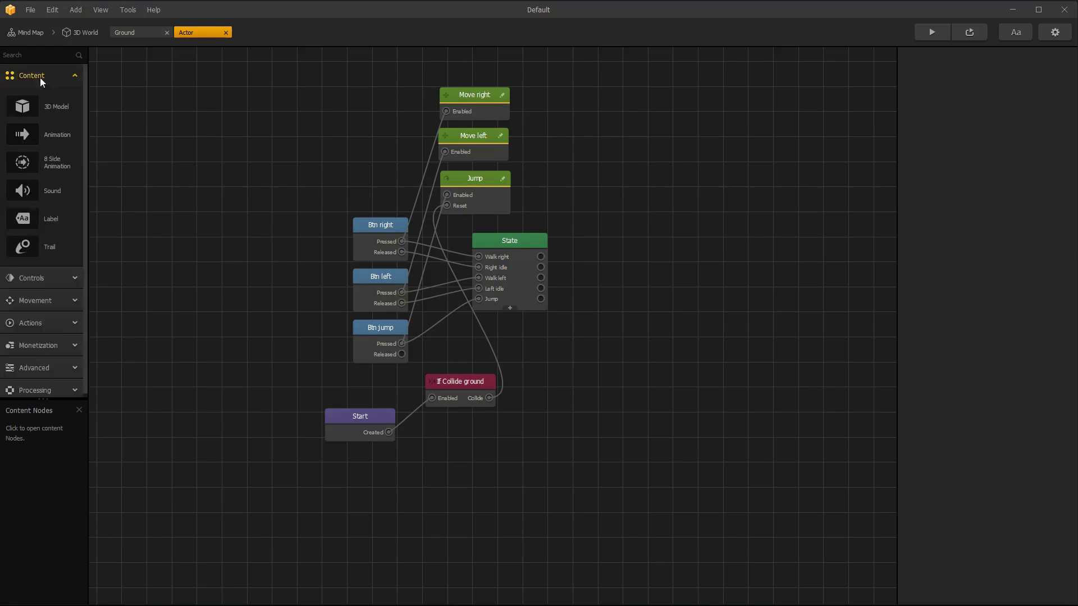
drag(56, 132, 672, 119)
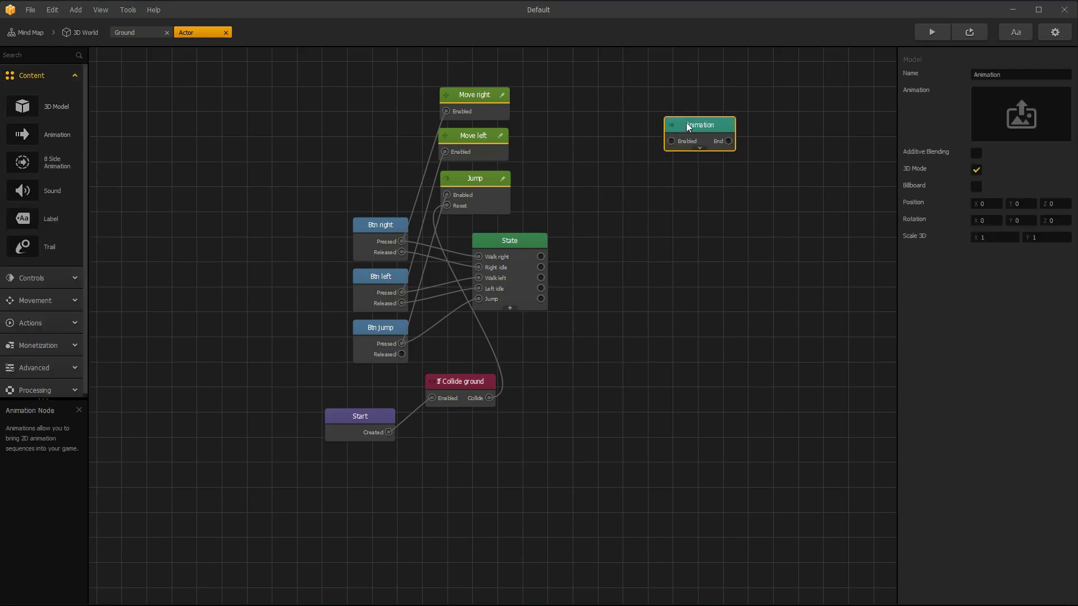
click(934, 75)
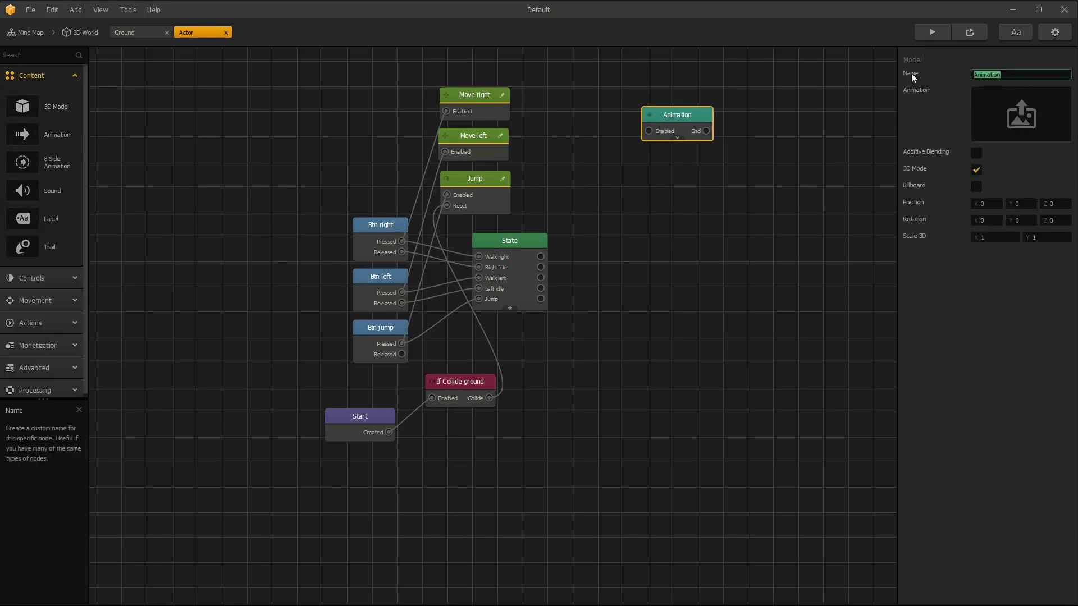
text(Walk right)
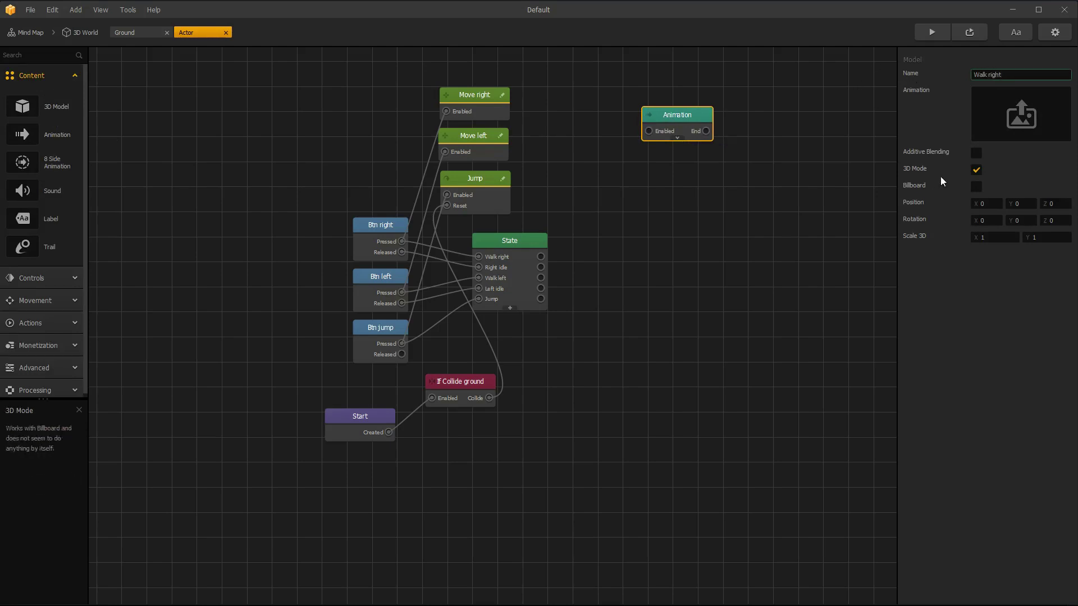
Drop all 16 sprites from character > Sword Human_Walk into the Walk right node's Animation slot.
key(alt+Tab)
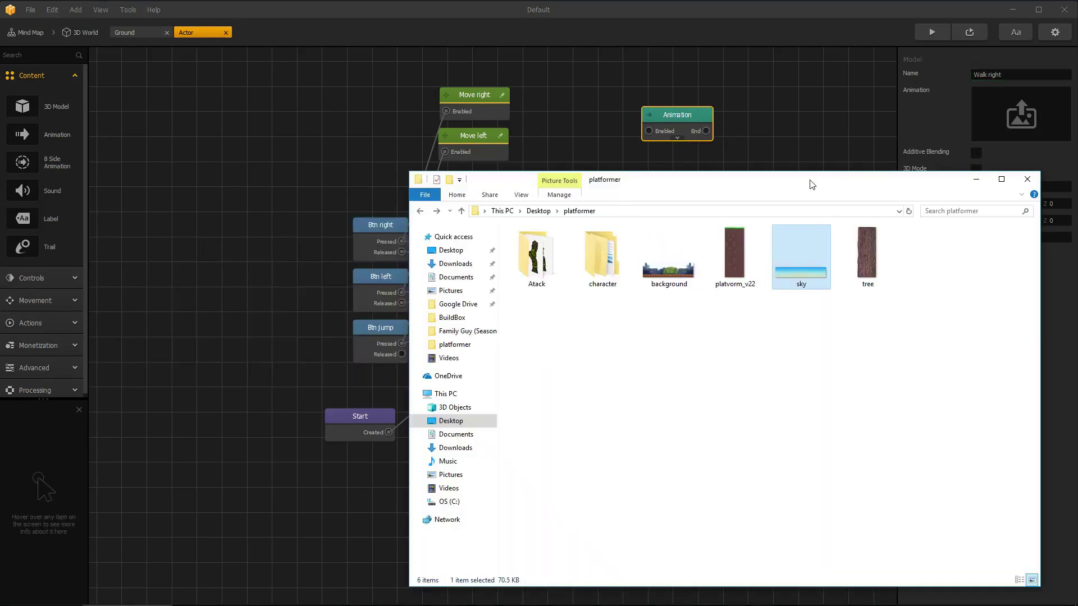
double_click(598, 262)
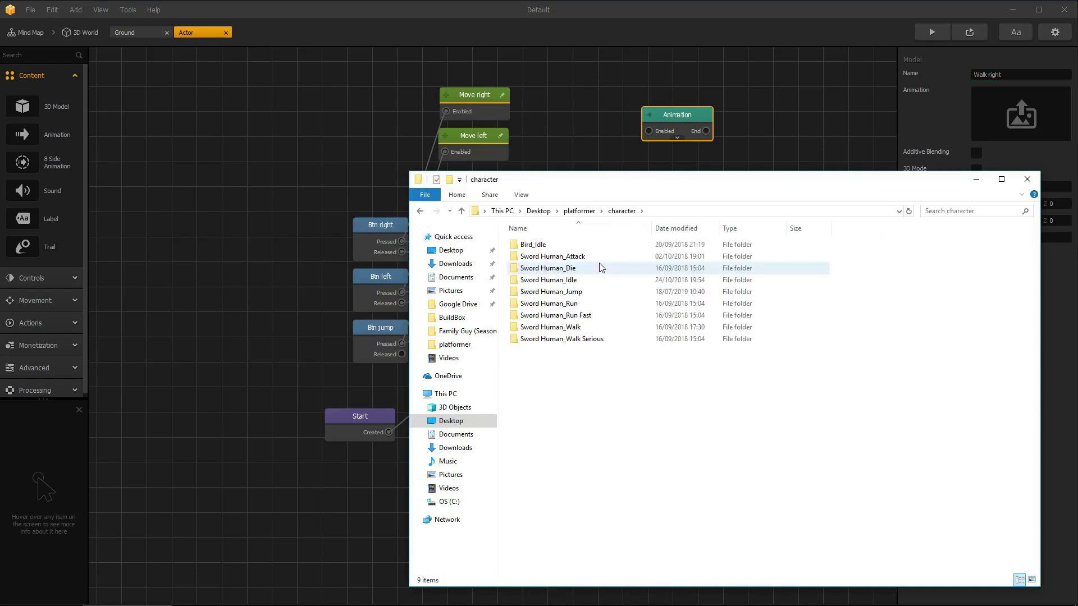
double_click(579, 328)
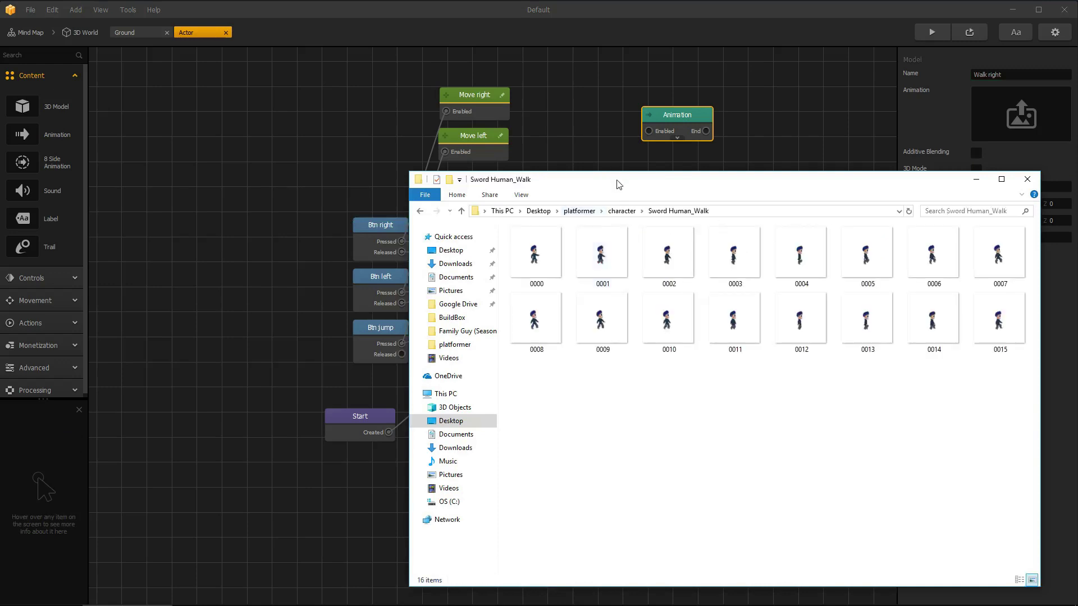
drag(618, 180, 513, 116)
key(ctrl+a)
drag(445, 200, 1018, 121)
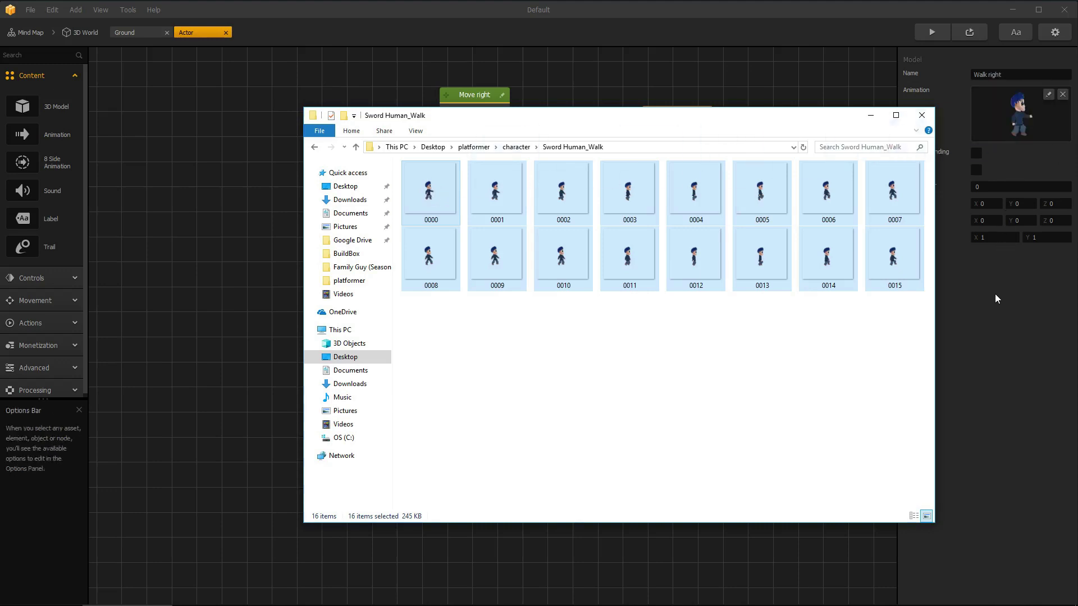
click(901, 256)
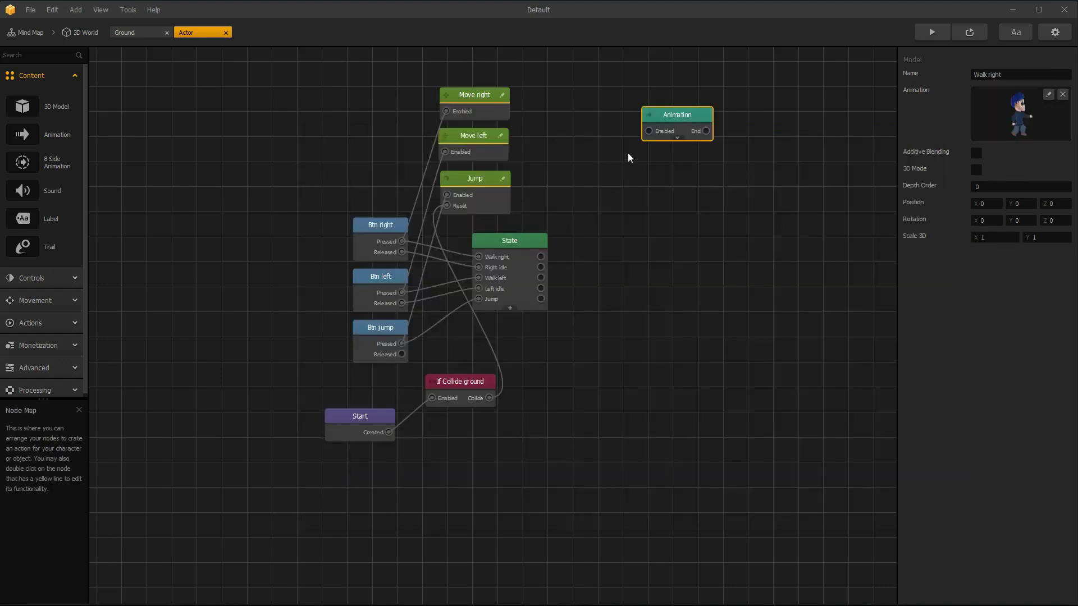
Duplicate the Walk right node below the original and rename the copy Walk left.
drag(669, 116, 668, 109)
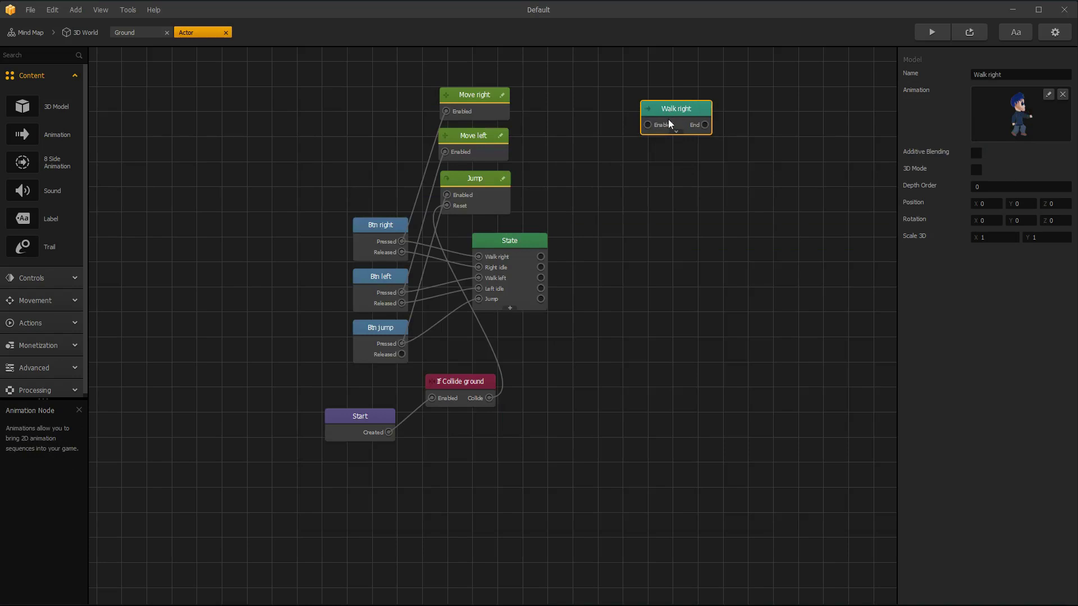
key(ctrl+d)
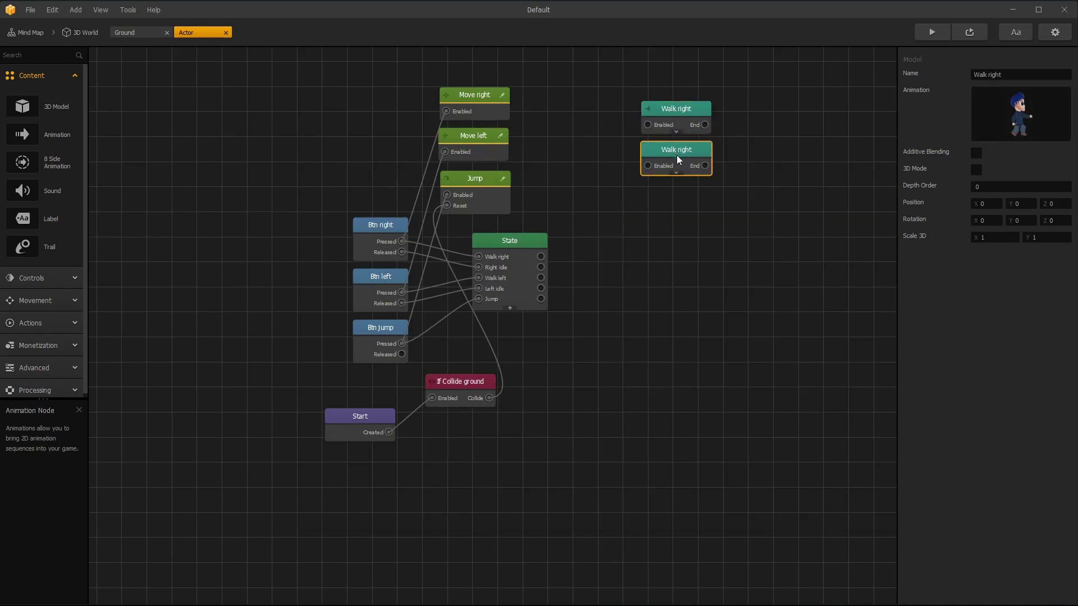
drag(677, 159, 677, 203)
double_click(994, 74)
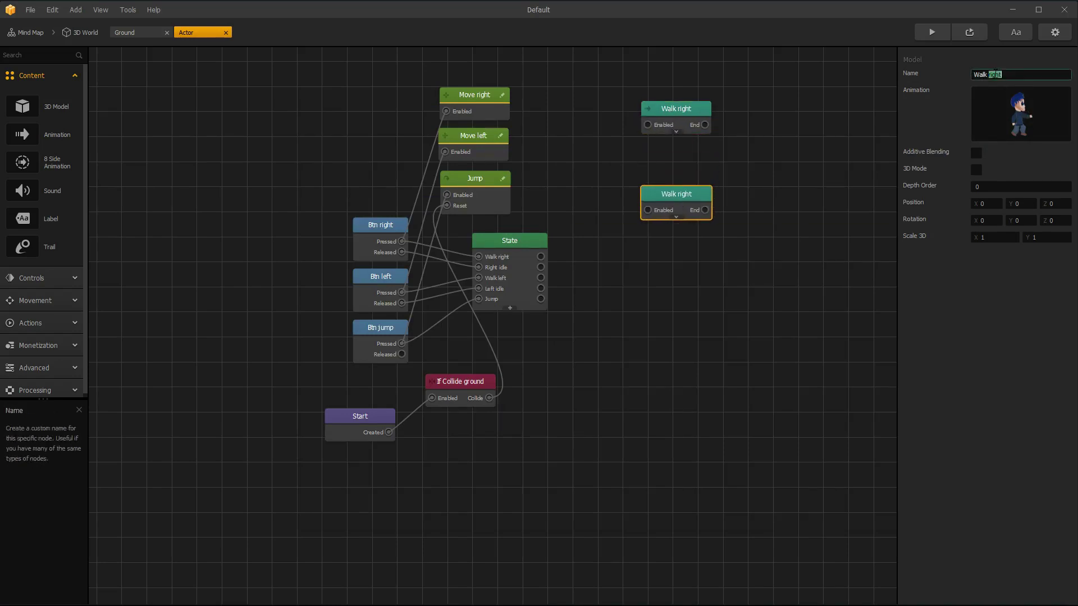
text(left)
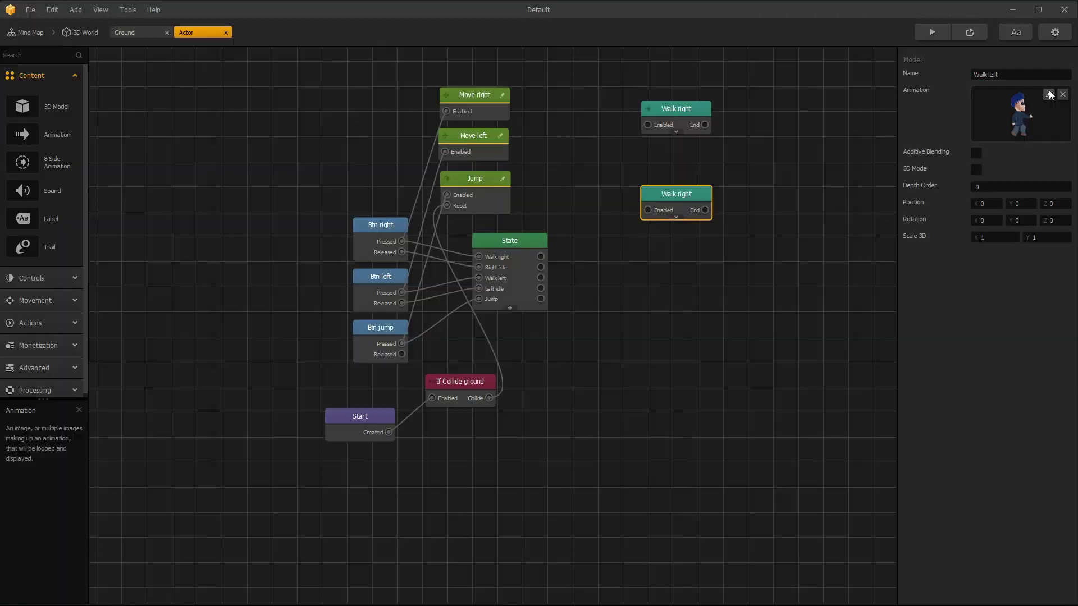
Mirror the Walk left sprites by setting Scale X to -1 in the Animation Editor.
click(1011, 199)
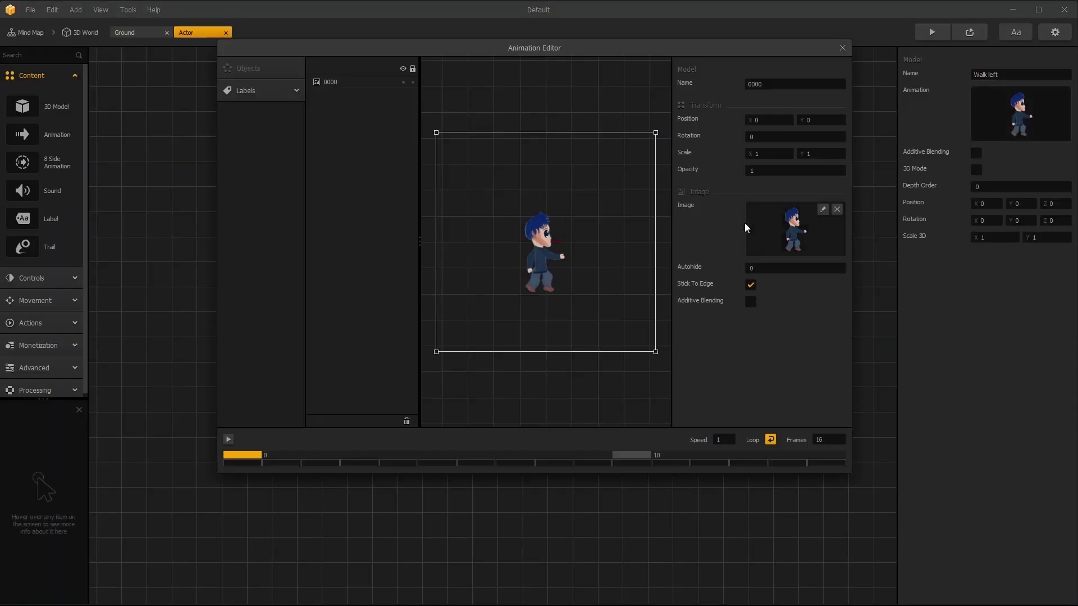
click(775, 154)
text(-)
click(805, 309)
click(842, 48)
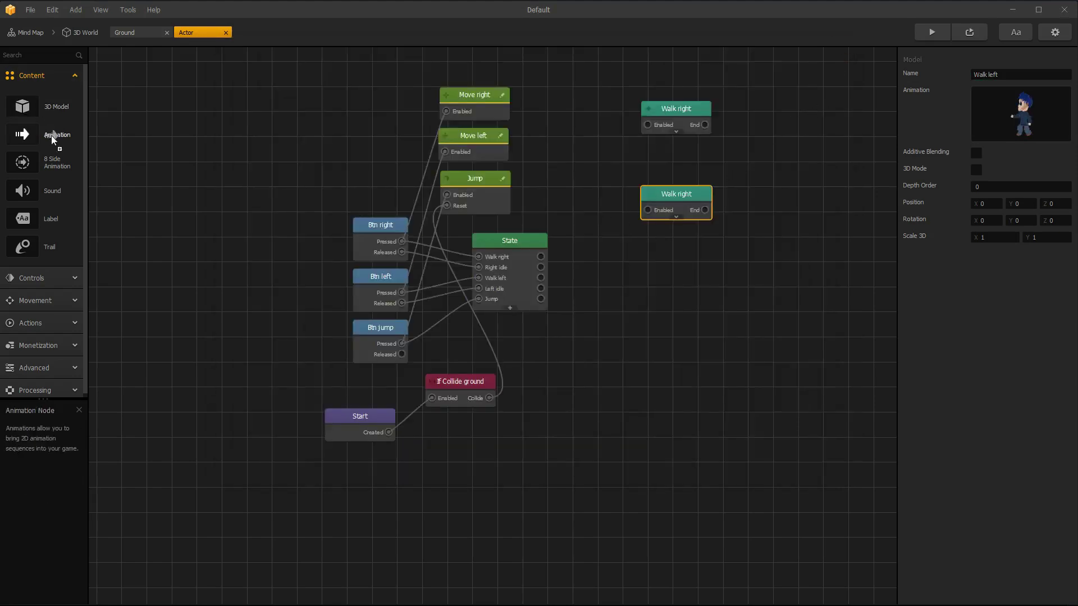
Add a new Animation node named Idle right with 3D Mode turned off.
drag(54, 134, 665, 152)
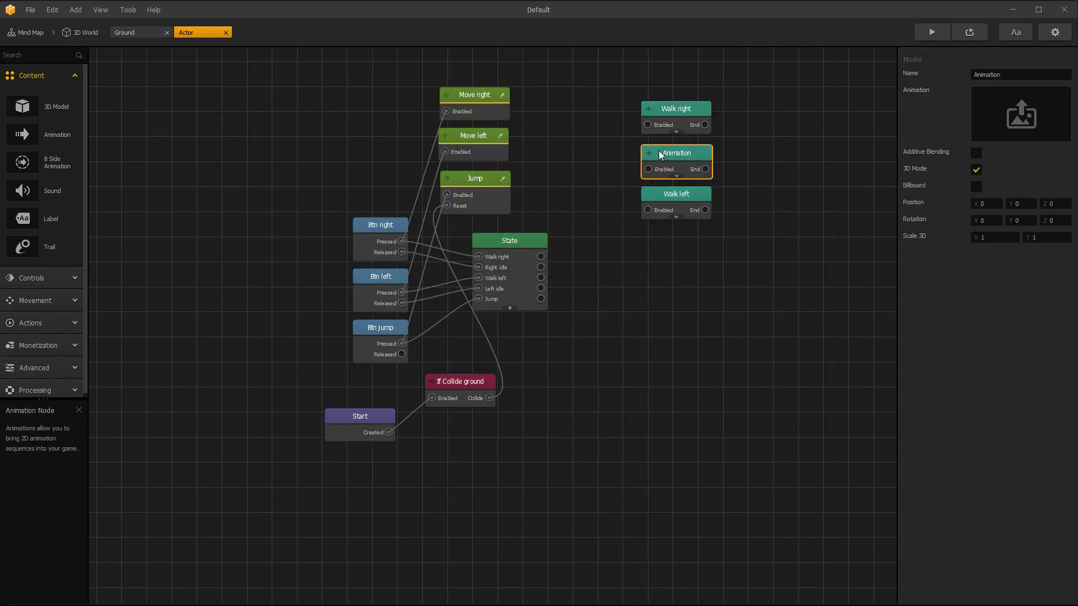
double_click(1005, 75)
key(BackSpace)
text(Idle right)
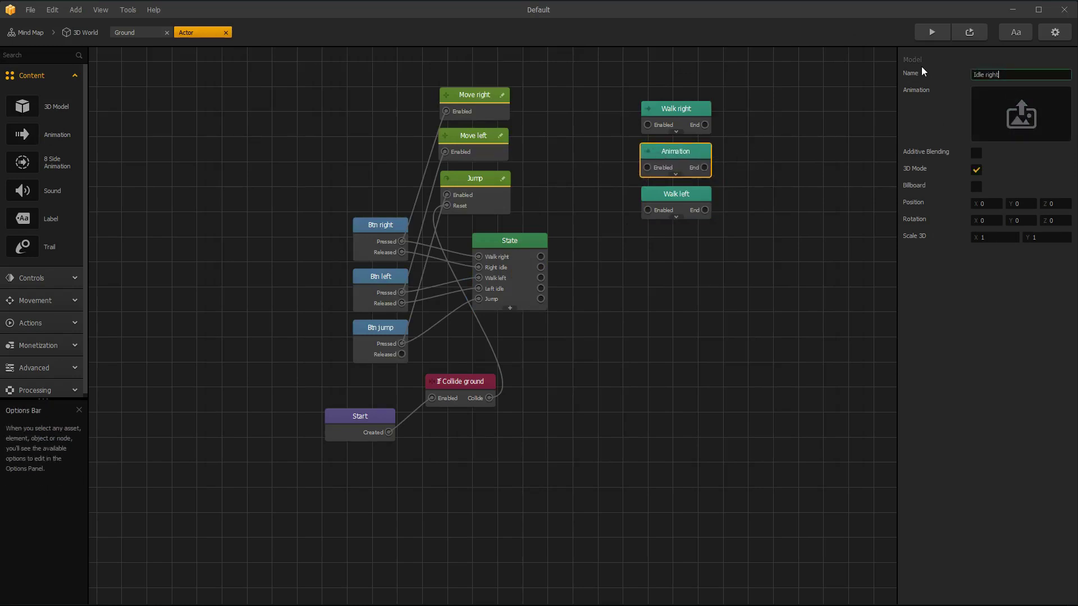
click(976, 169)
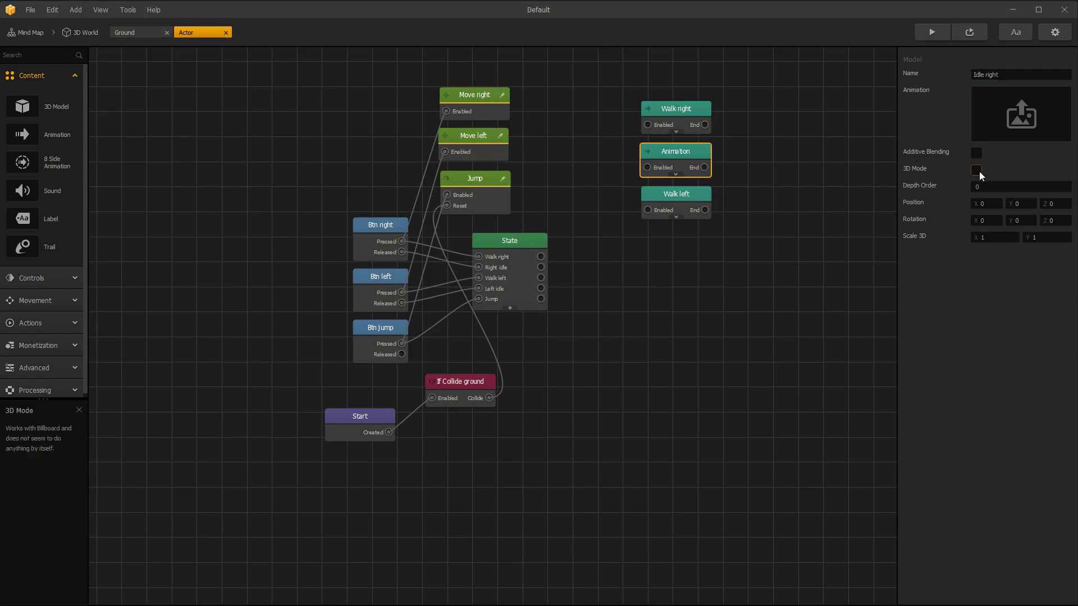
Load idle images 1–5 from Sword Human_Idle into the Idle right node.
key(alt+Tab)
key(alt+Up)
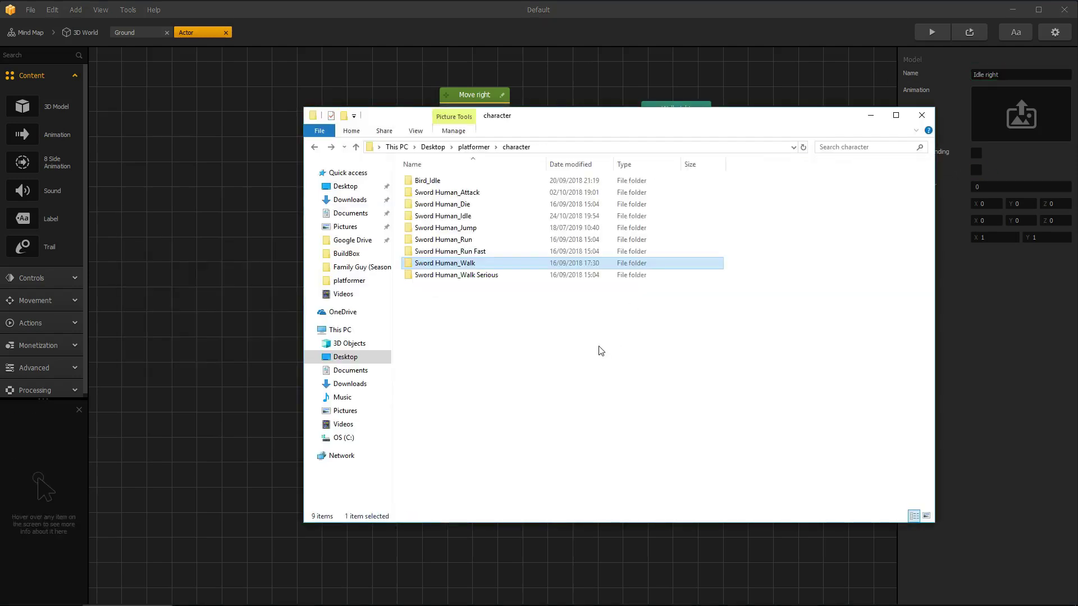
click(467, 219)
double_click(468, 219)
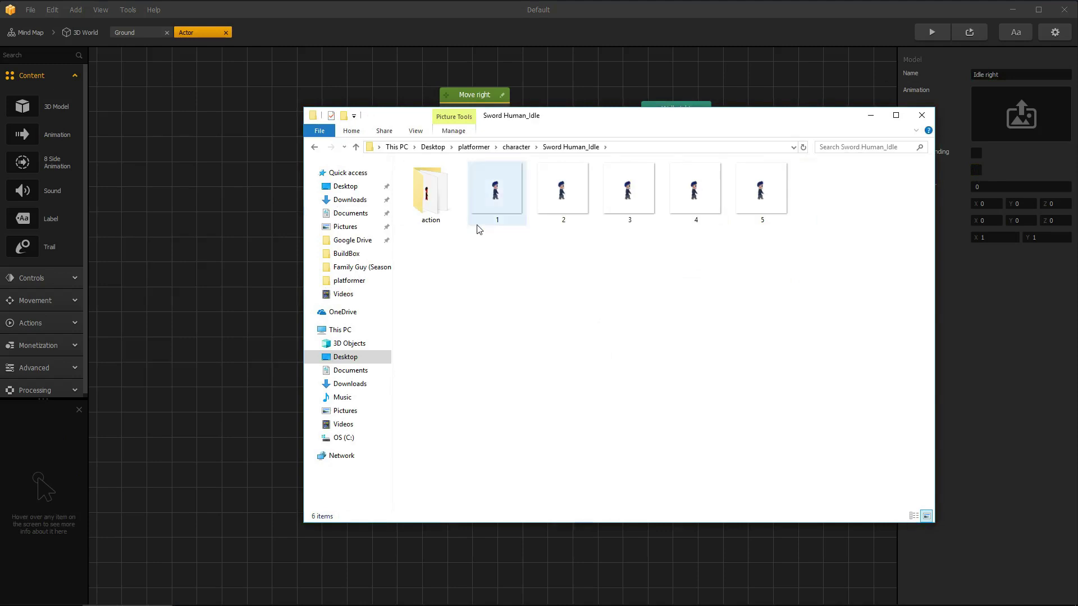
drag(503, 241, 832, 180)
drag(517, 194, 1030, 125)
click(977, 293)
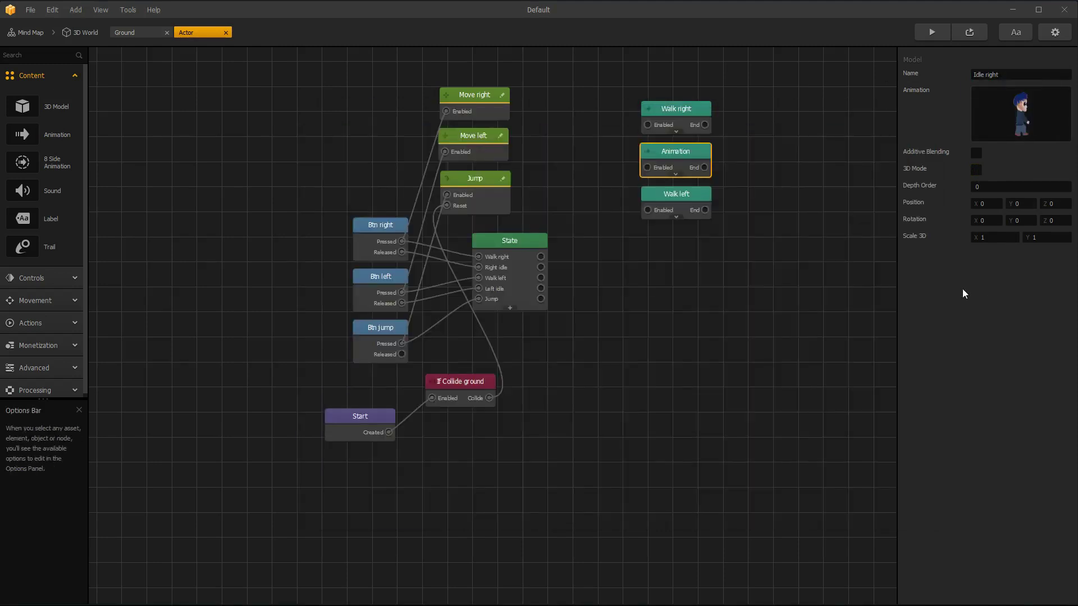
click(690, 152)
Duplicate Idle right below Walk left as Idle left, mirrored with Scale X -1.
key(ctrl+d)
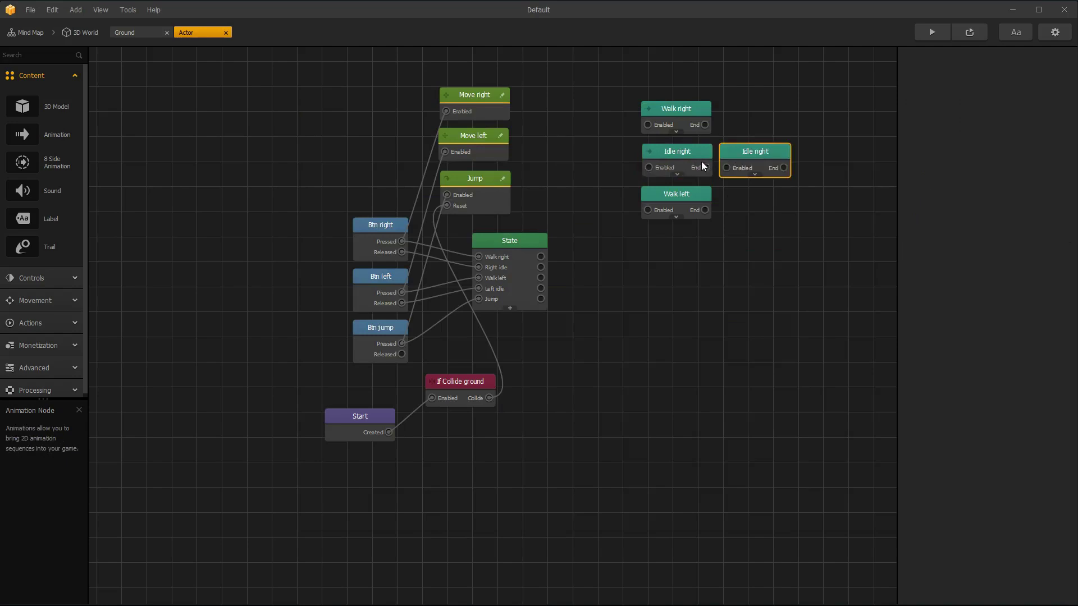
drag(754, 153, 681, 238)
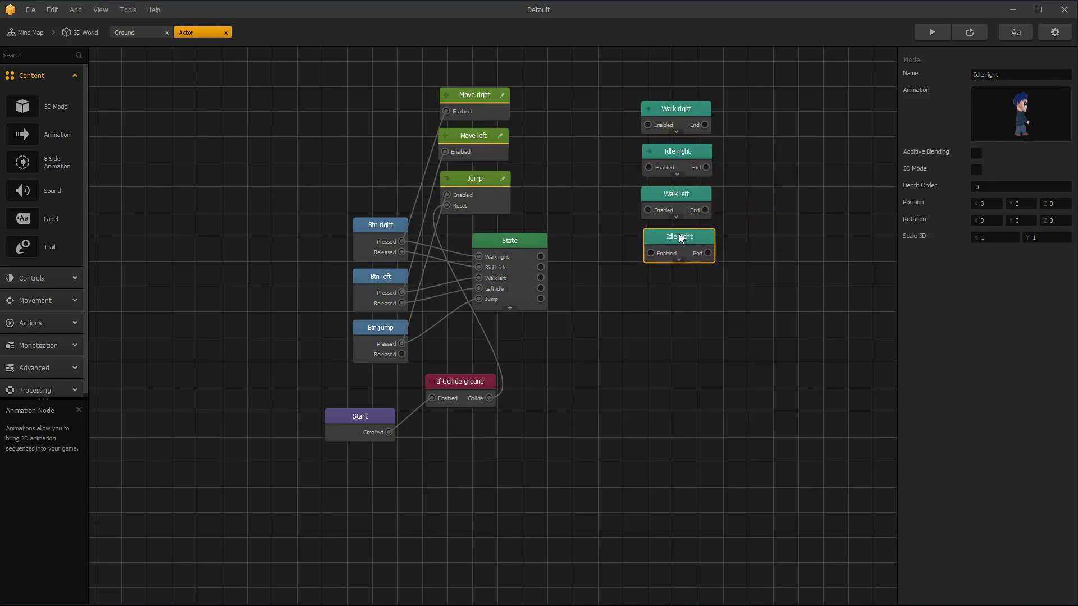
double_click(991, 74)
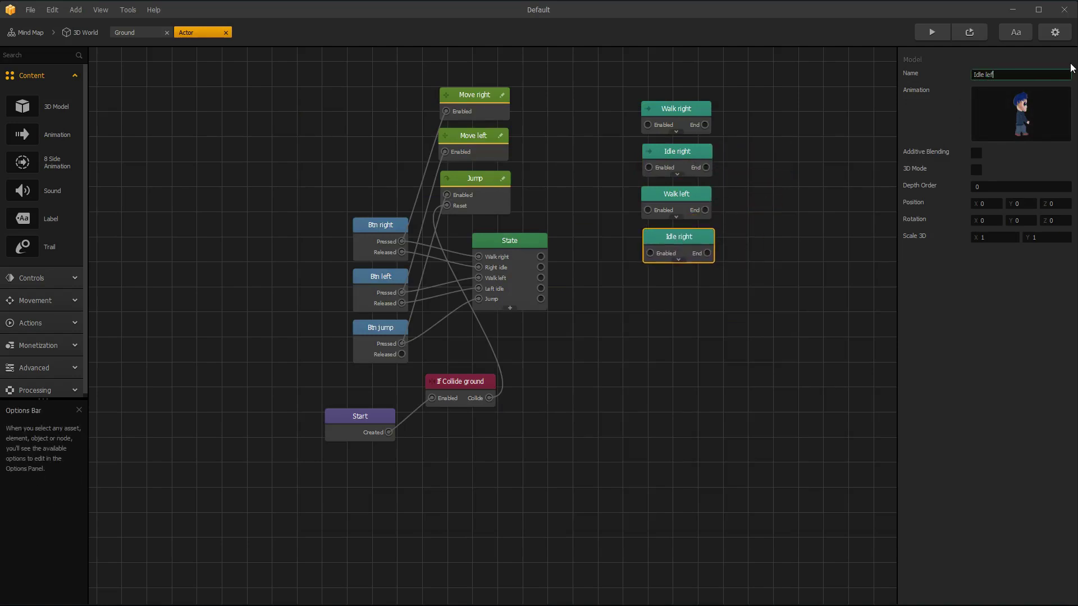
mouse_move(1031, 115)
click(1047, 95)
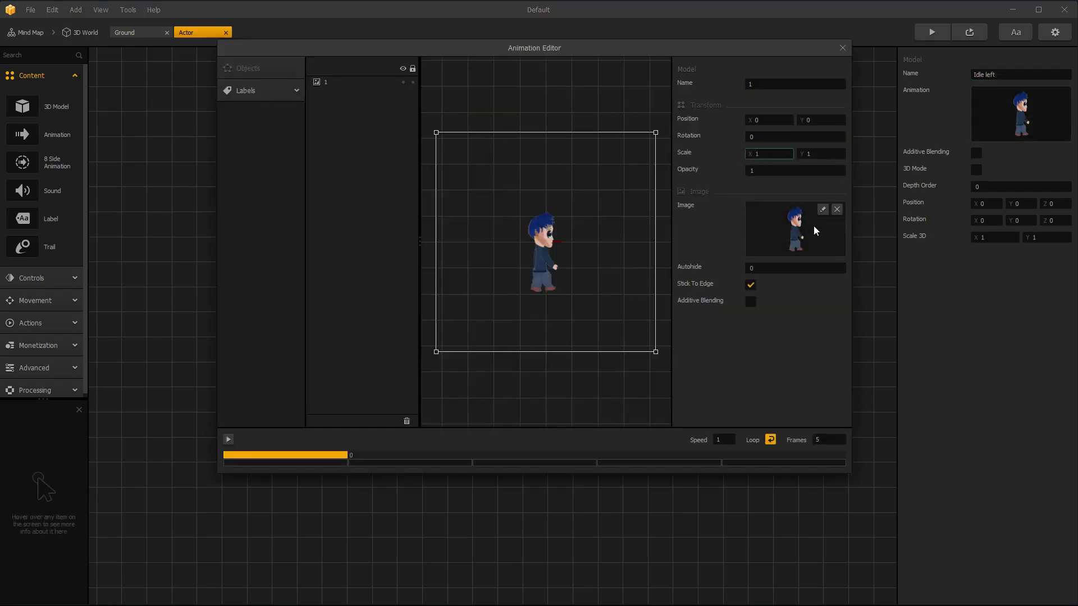
text(-1)
key(Return)
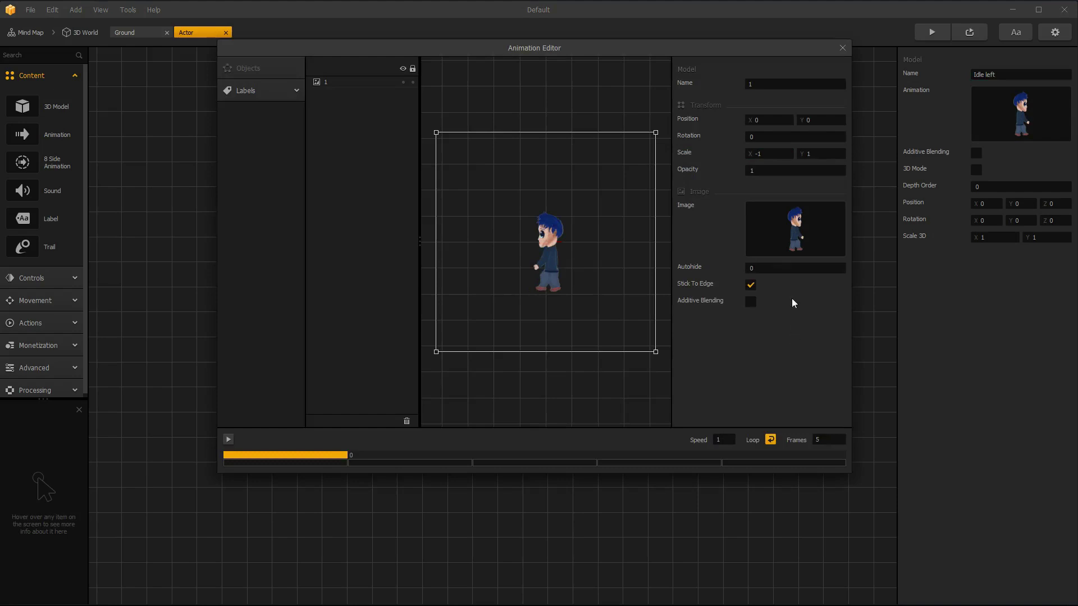
click(842, 49)
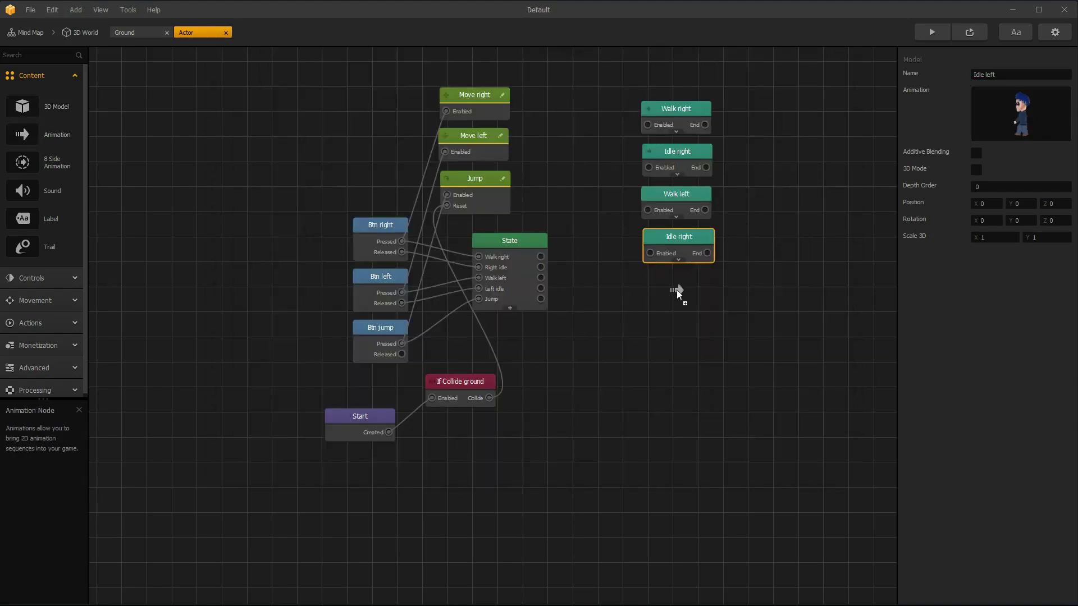
Add a Jump animation node with 3D Mode off and open the Sword Human_Jump folder.
drag(677, 292, 677, 293)
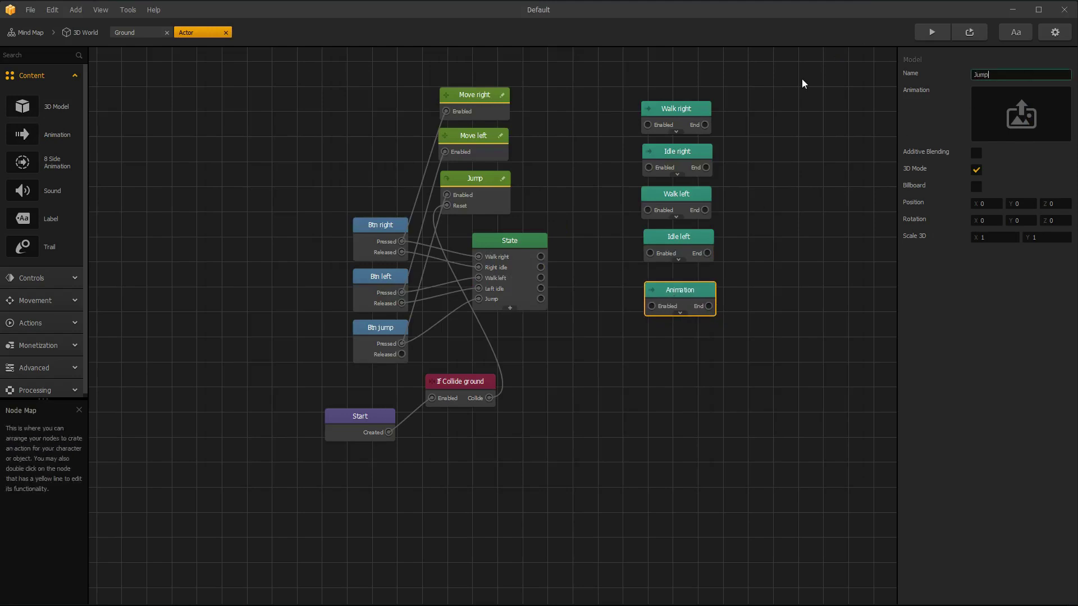
click(976, 171)
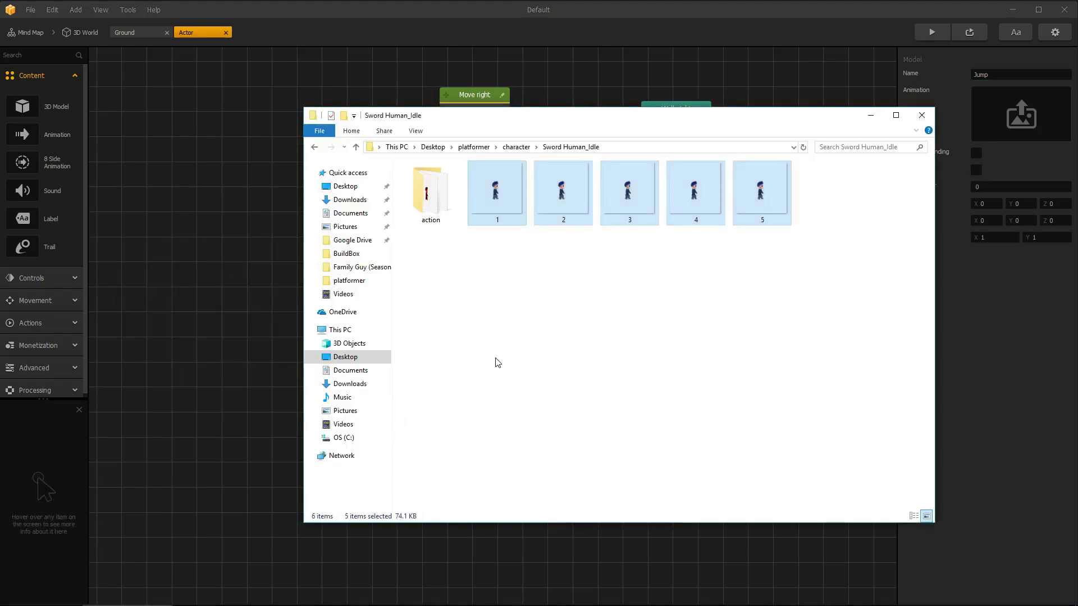
key(alt+Up)
double_click(449, 228)
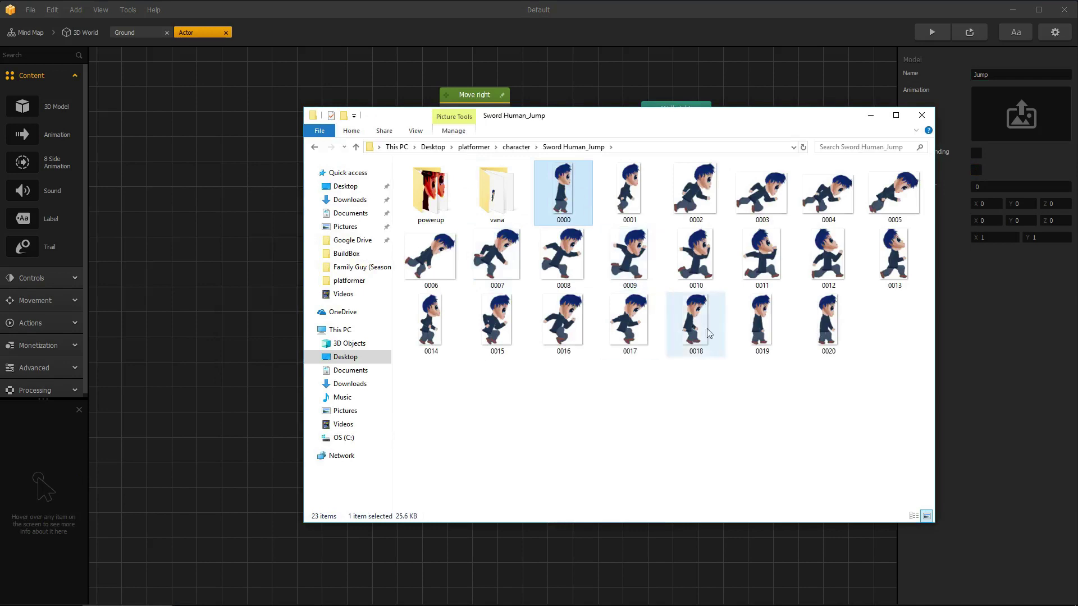
Load jump sprites 0000–0020 into the Jump node and wire Start's Created to Right idle.
click(829, 323)
shift+click(589, 210)
drag(590, 210, 1015, 123)
click(987, 332)
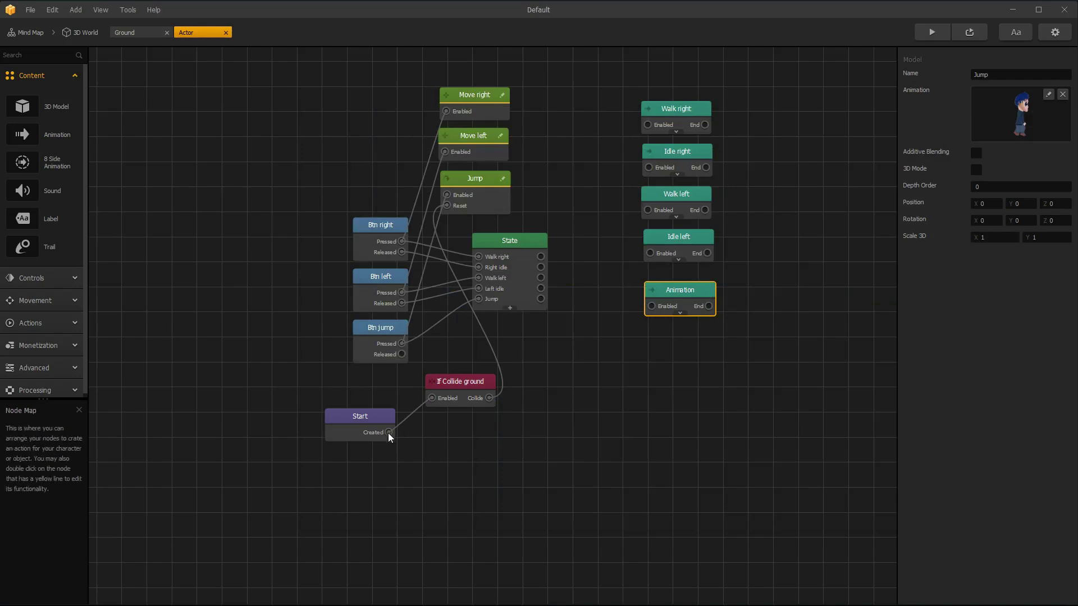
drag(388, 433, 478, 267)
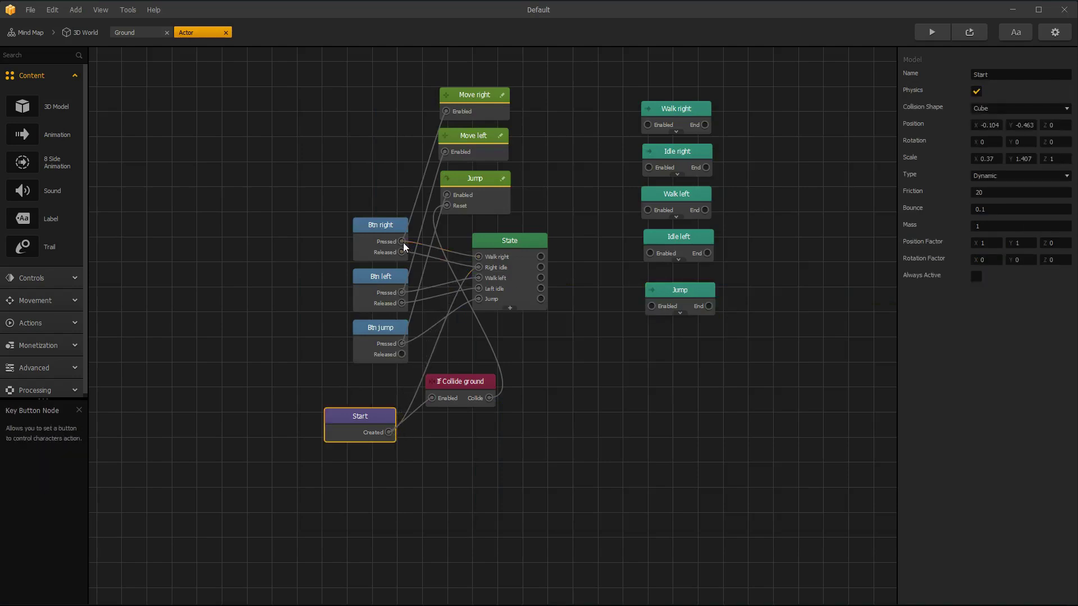
Reconnect Btn right Pressed to State and wire all five State outputs to matching animation nodes.
drag(401, 241, 479, 257)
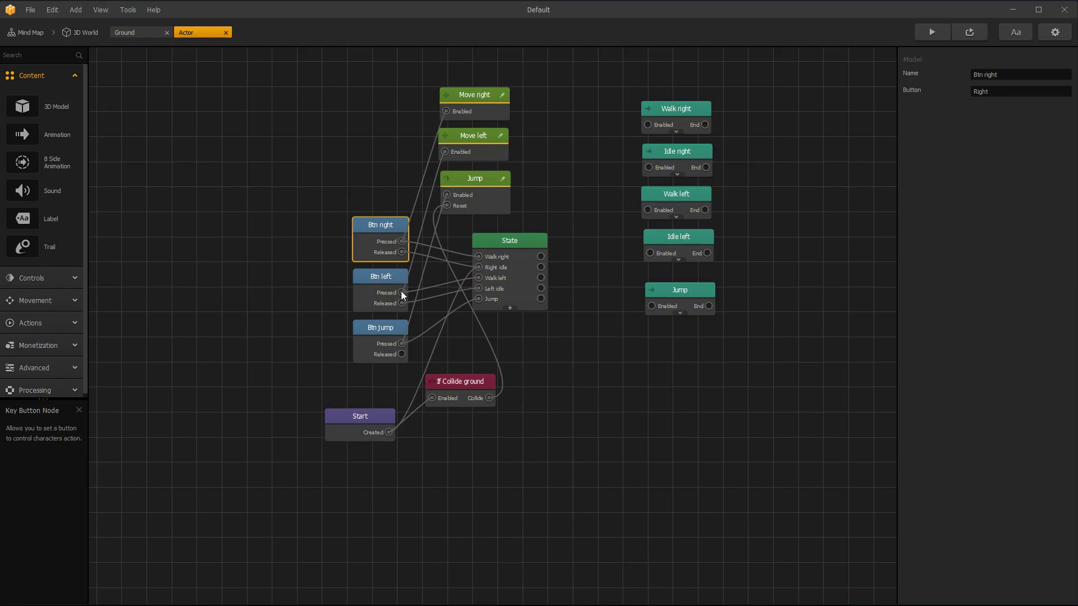
click(541, 257)
drag(540, 256, 647, 124)
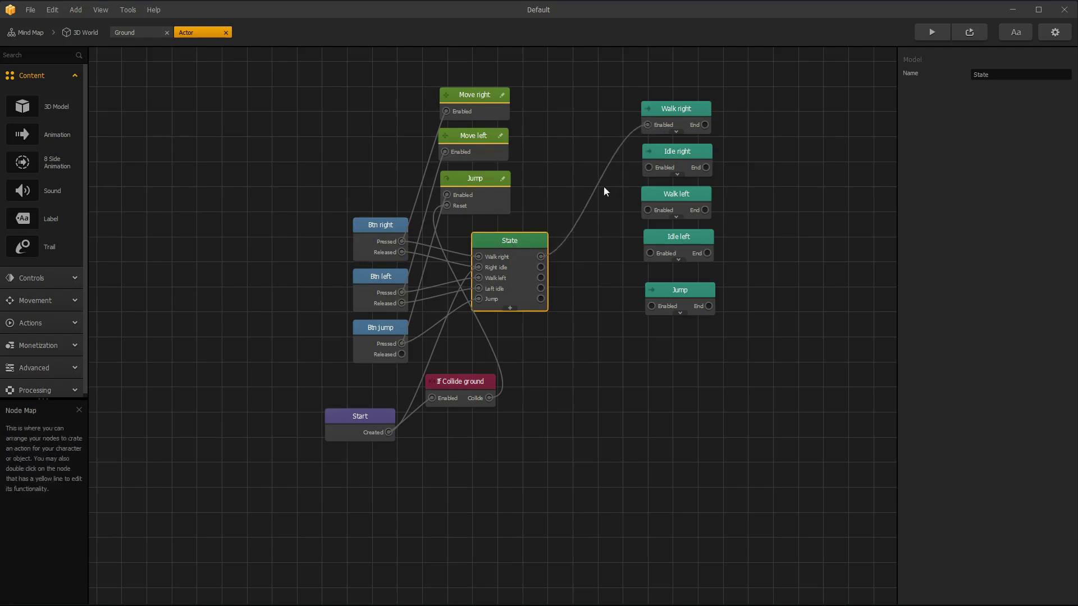
drag(540, 267, 648, 167)
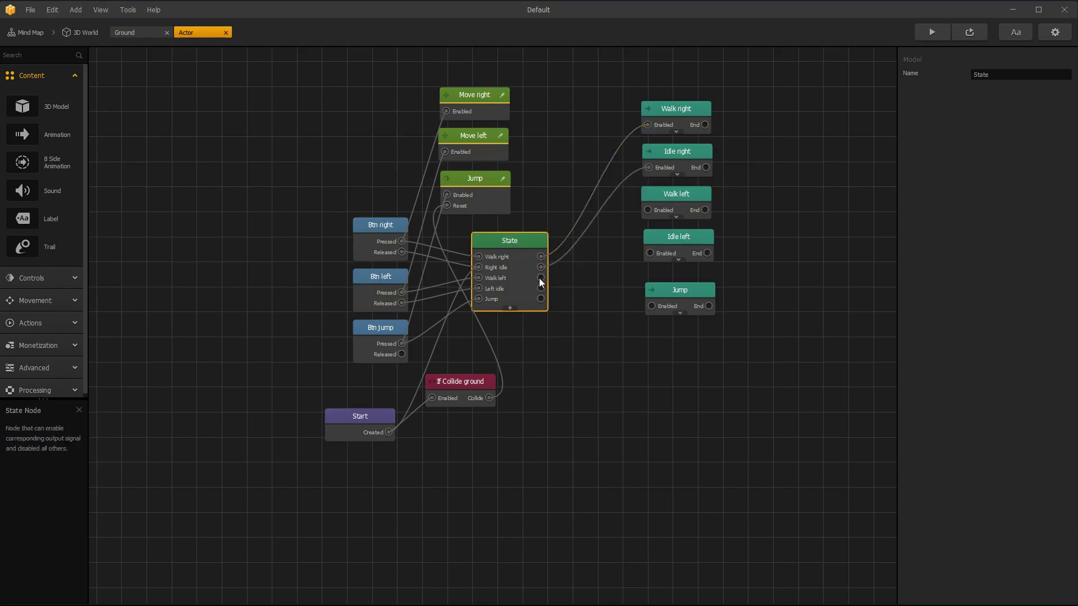
drag(540, 277, 648, 210)
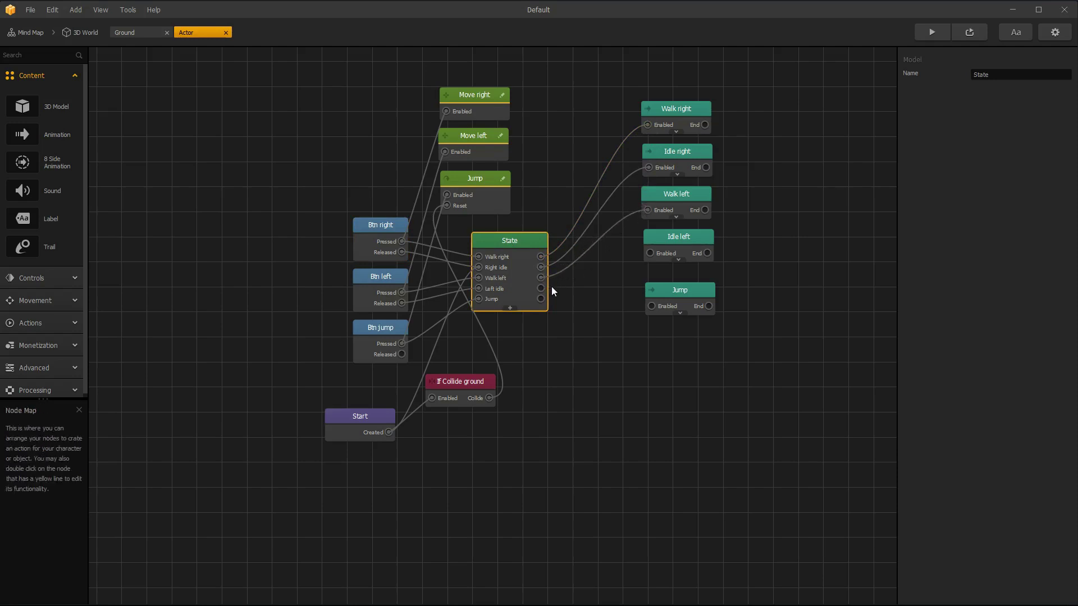
drag(540, 287, 649, 253)
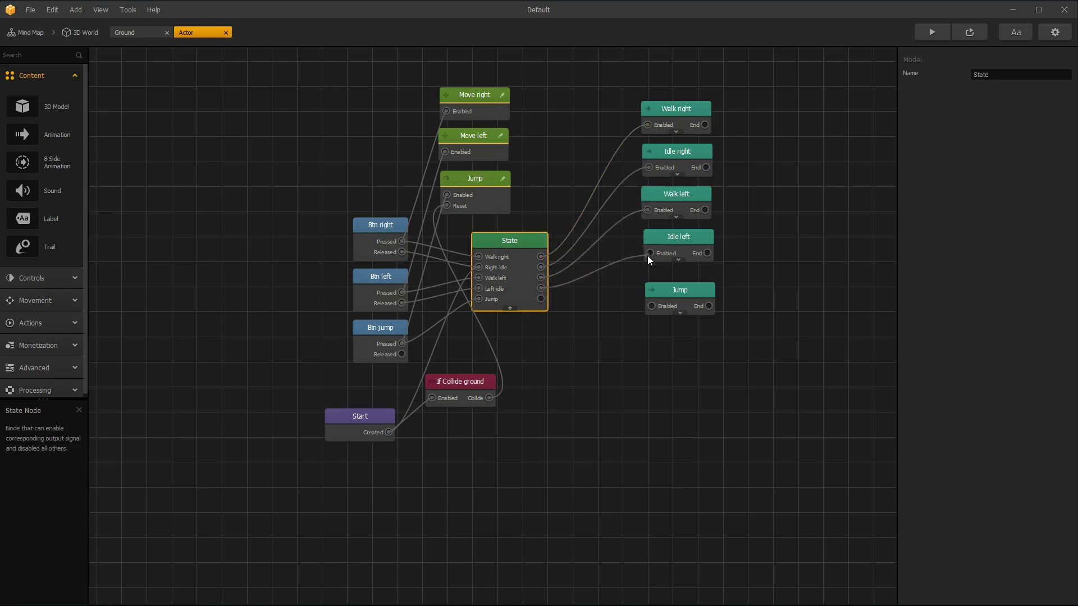
drag(541, 298, 651, 306)
Reposition the State and If Collide ground nodes to tidy the graph.
drag(521, 240, 554, 237)
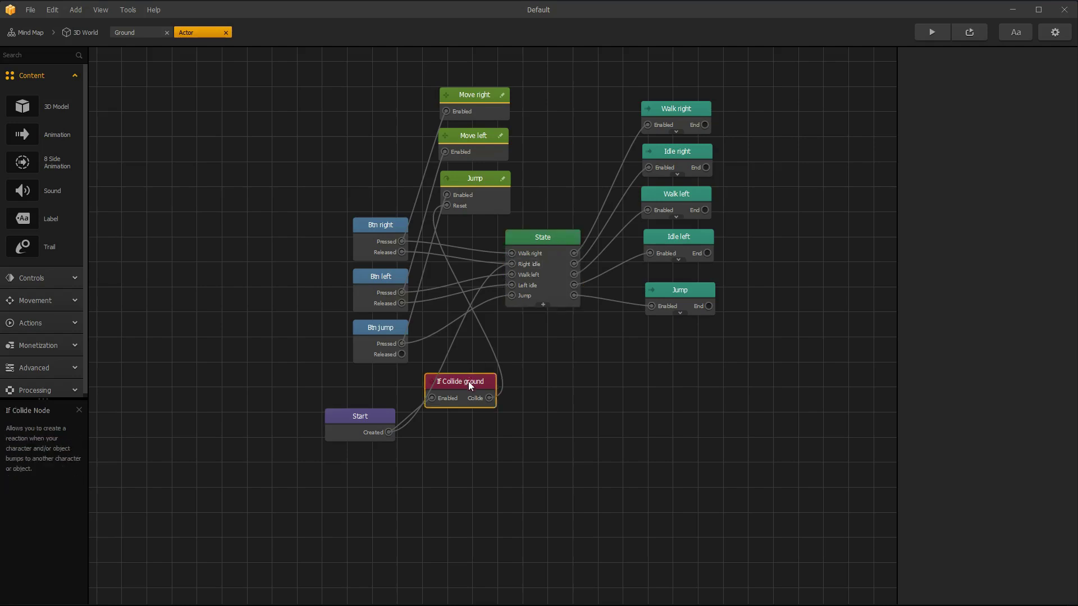
drag(468, 382, 484, 370)
click(558, 238)
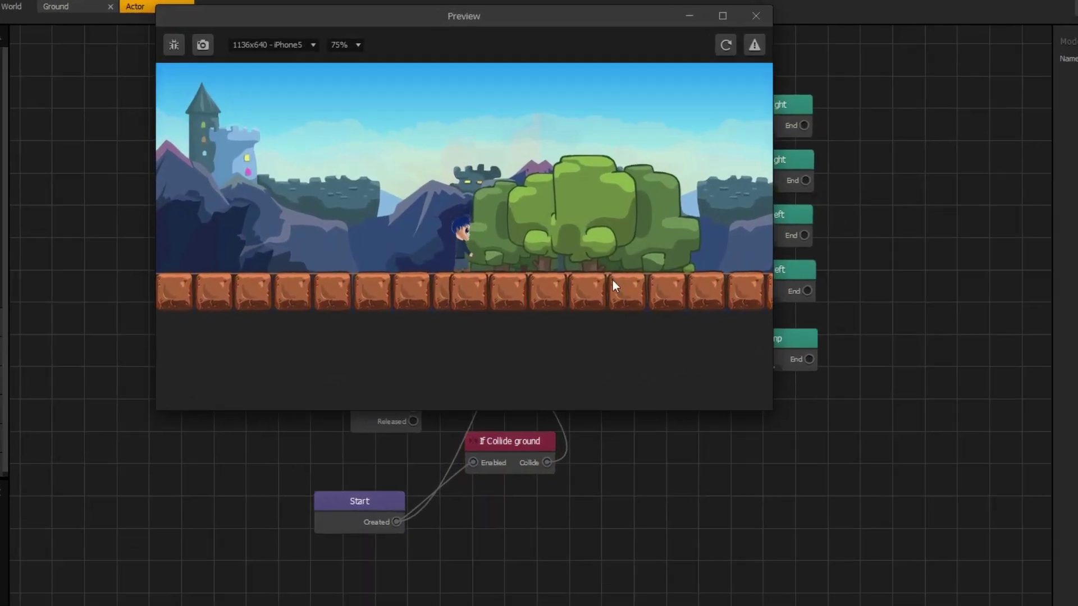
key(Right)
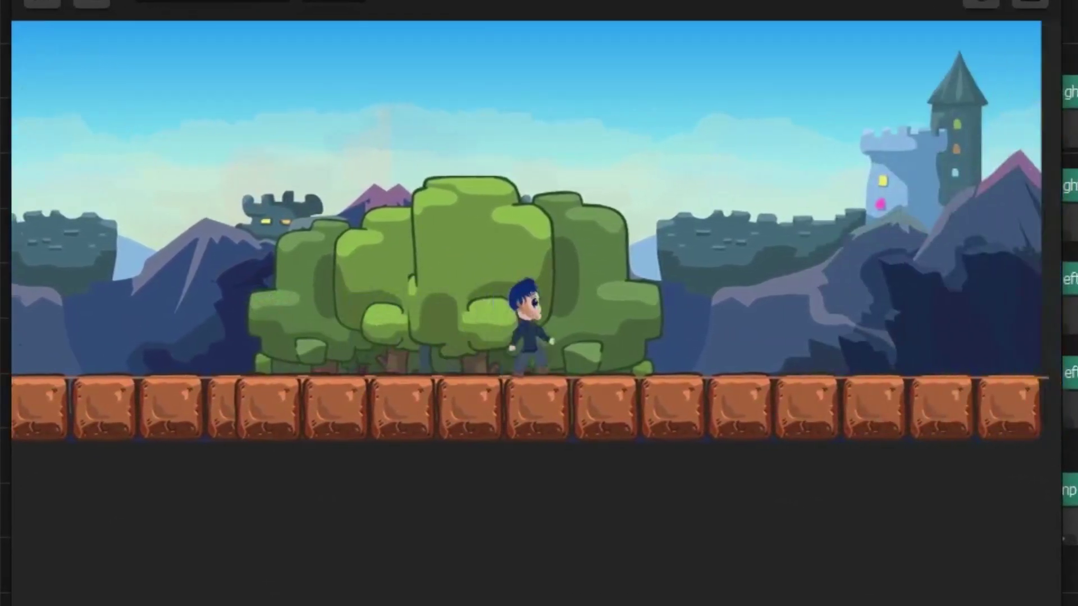
key(Left)
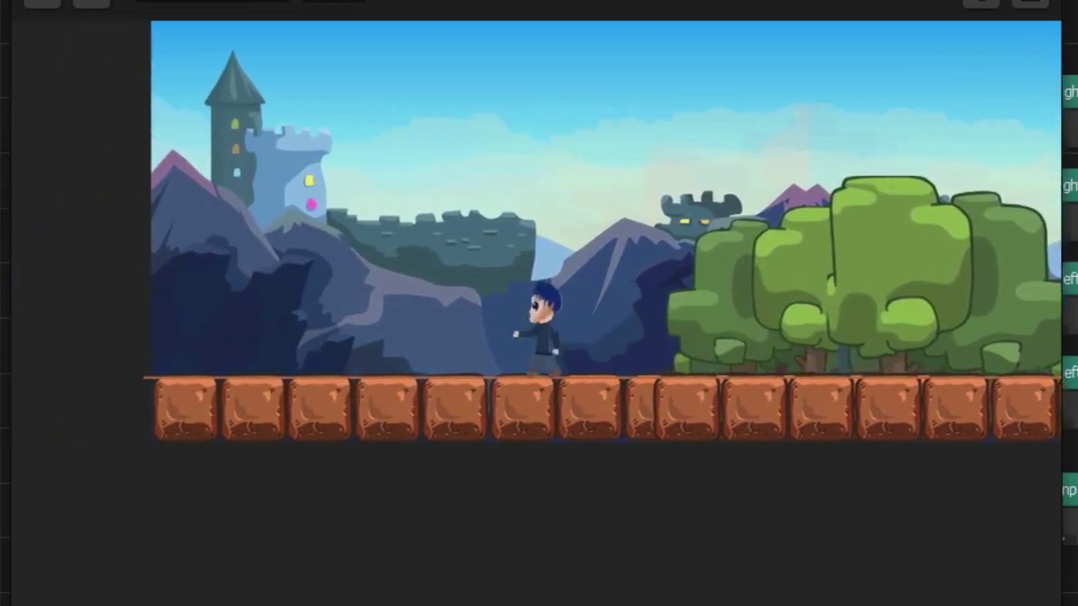
key(Right)
key(space)
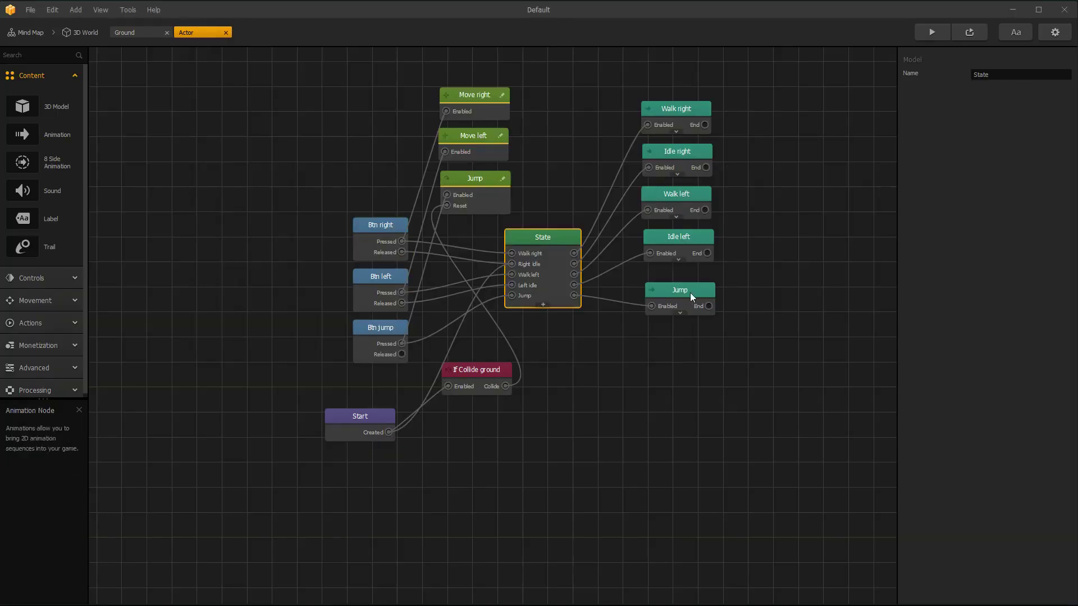
click(690, 291)
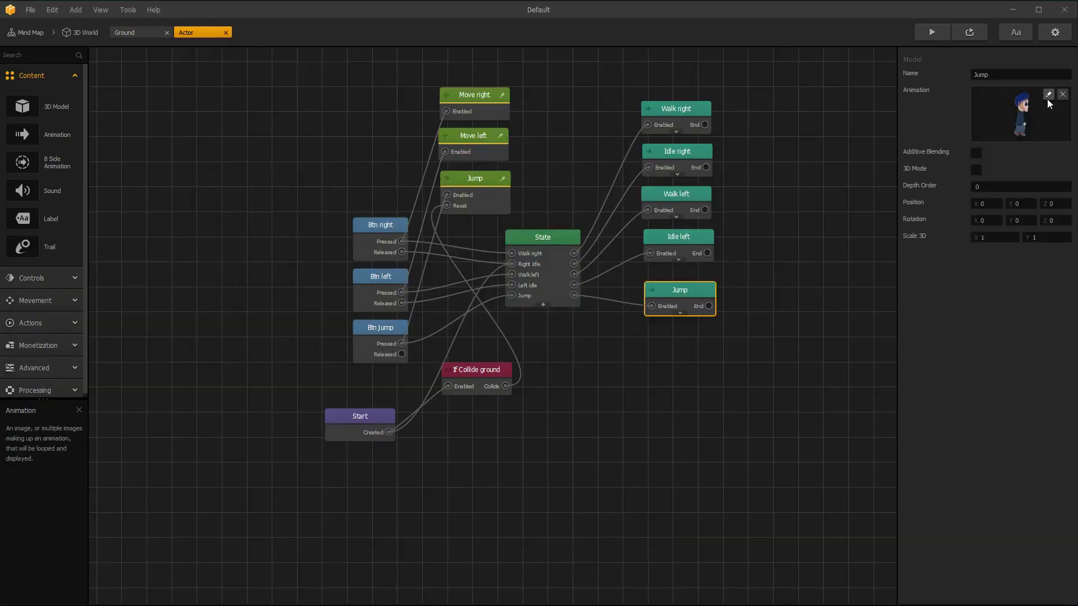
Review the Jump node's animation, then run the game preview to test the jump.
click(1048, 96)
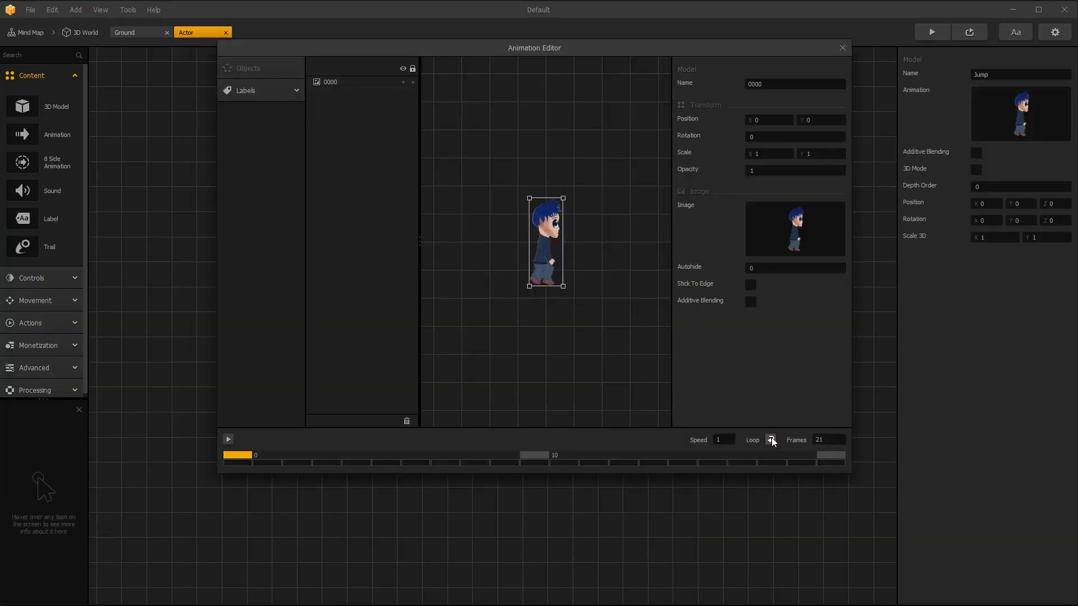
click(842, 48)
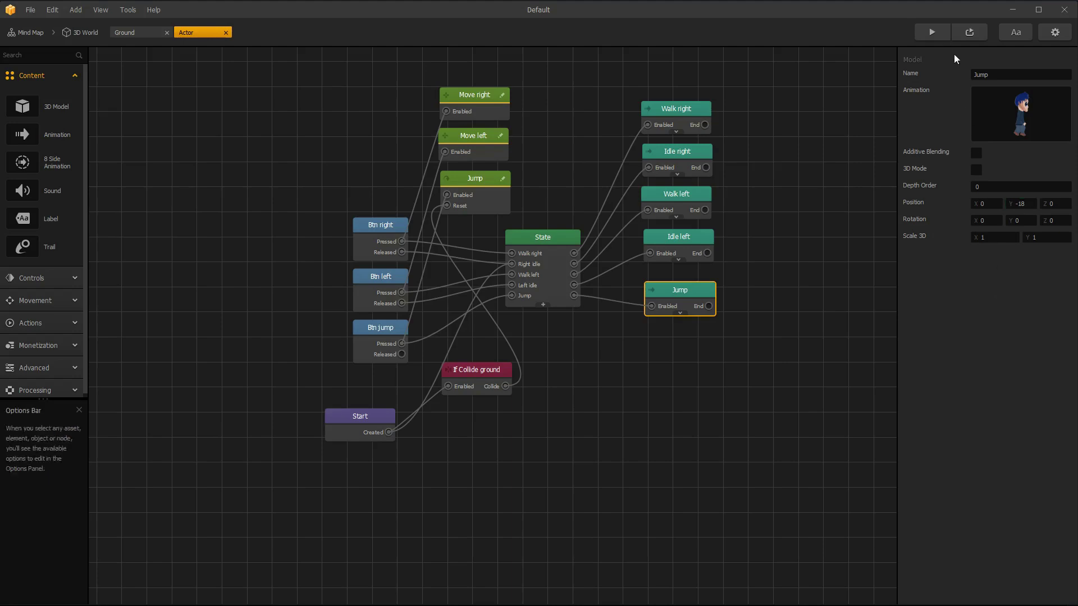
click(932, 34)
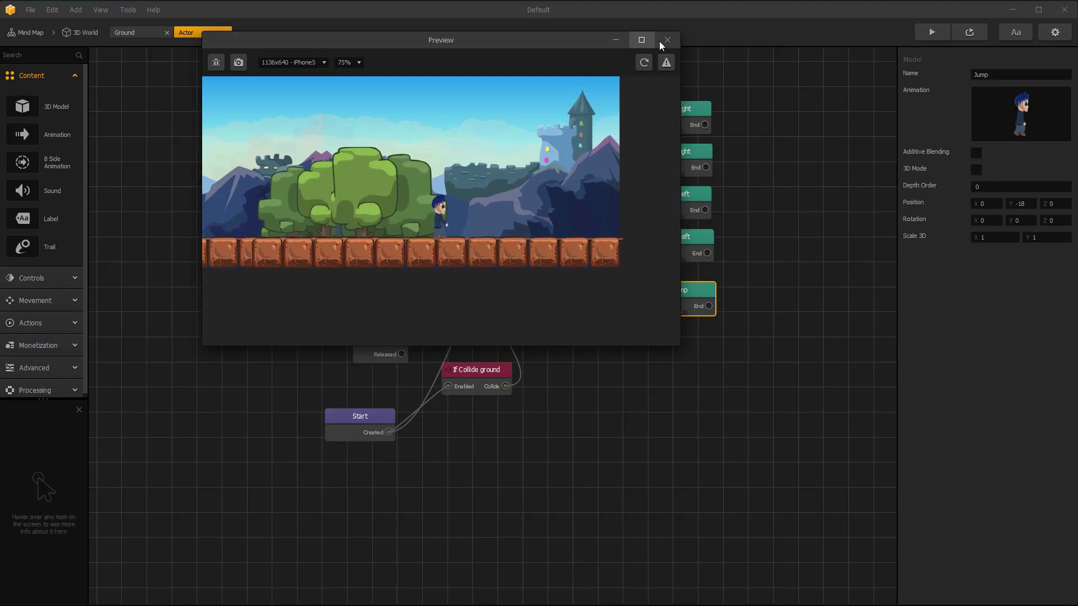
click(666, 42)
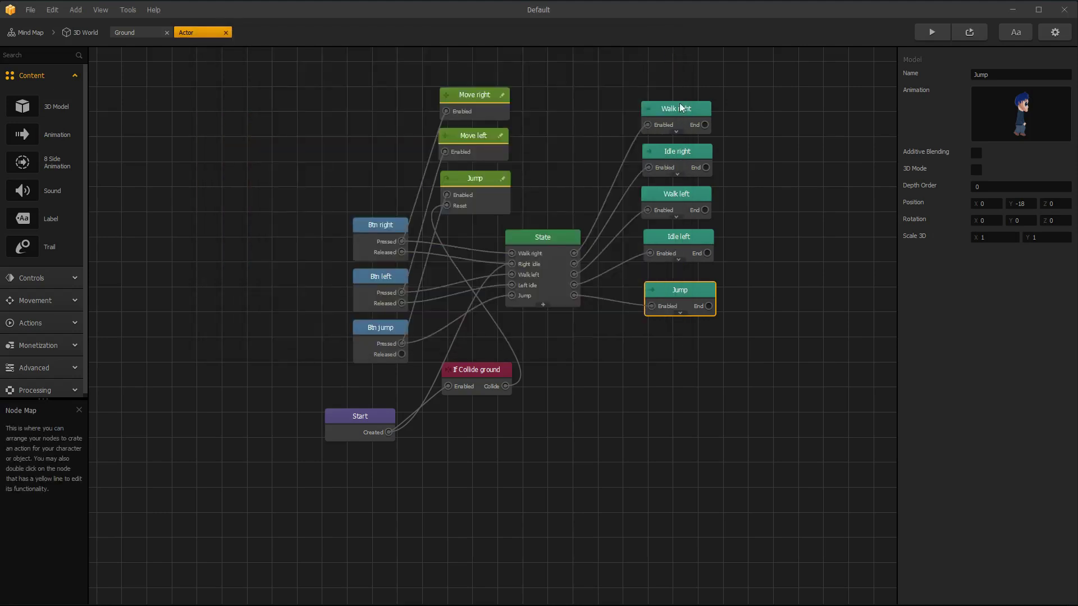
Give the Walk right and Walk left nodes Position Y 4, then test walking and jumping in preview.
click(679, 112)
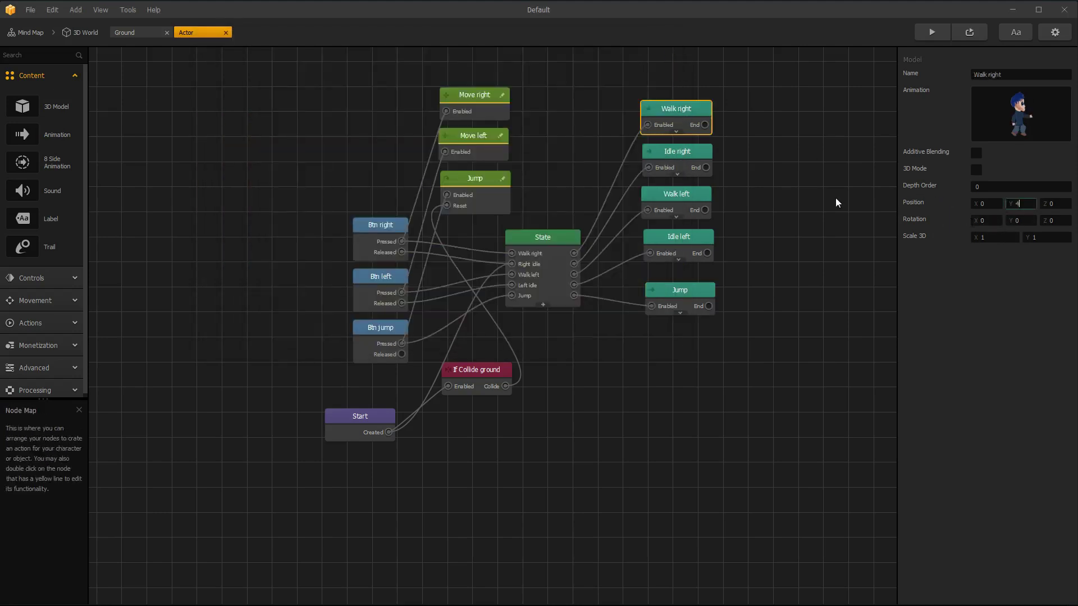
click(689, 196)
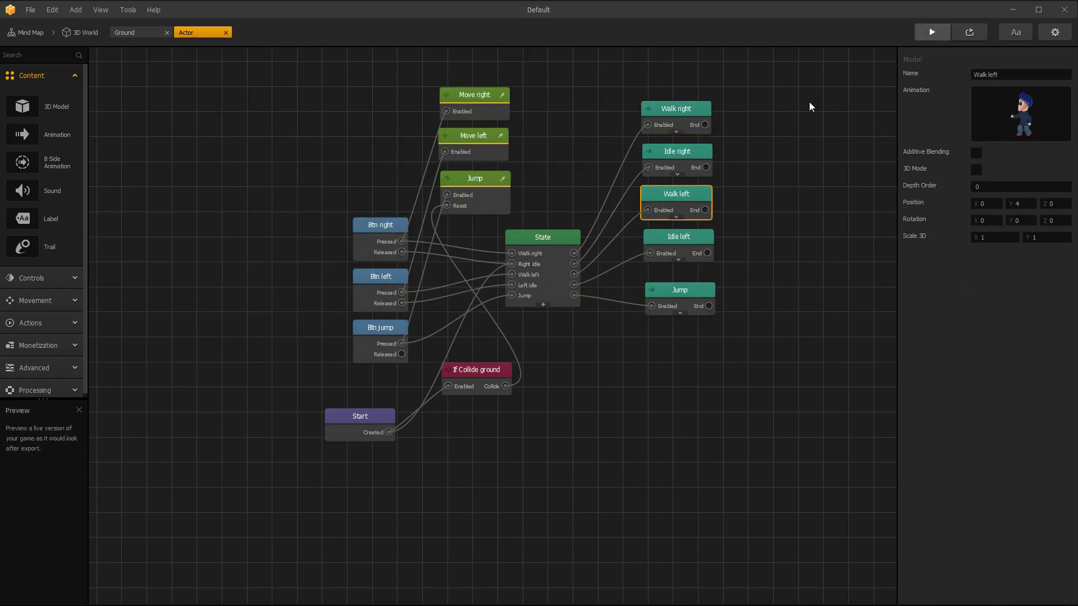
key(F5)
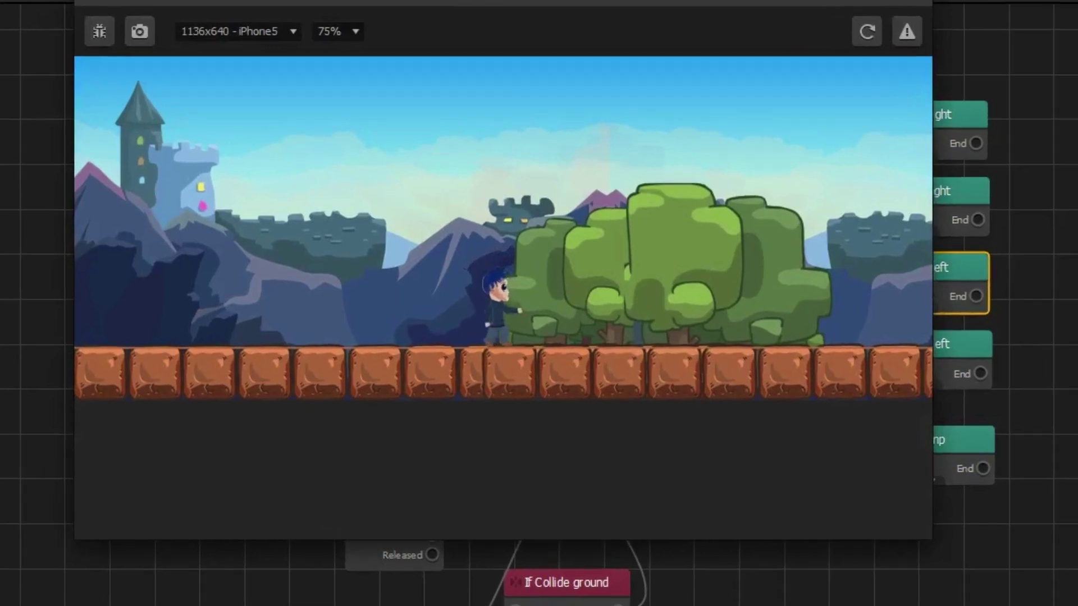
key(Right)
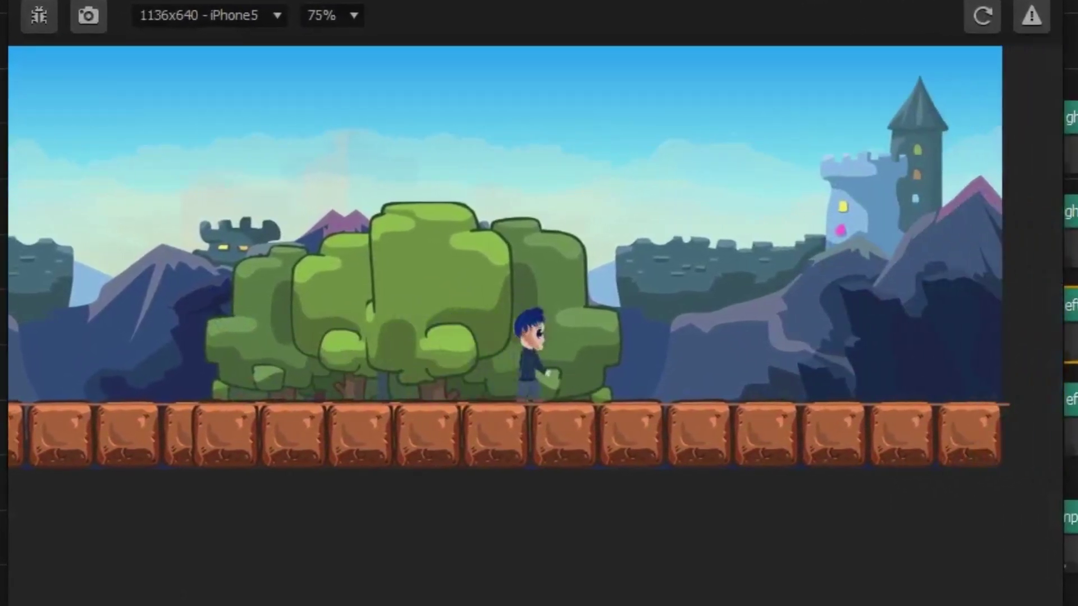
key(Left)
key(Up)
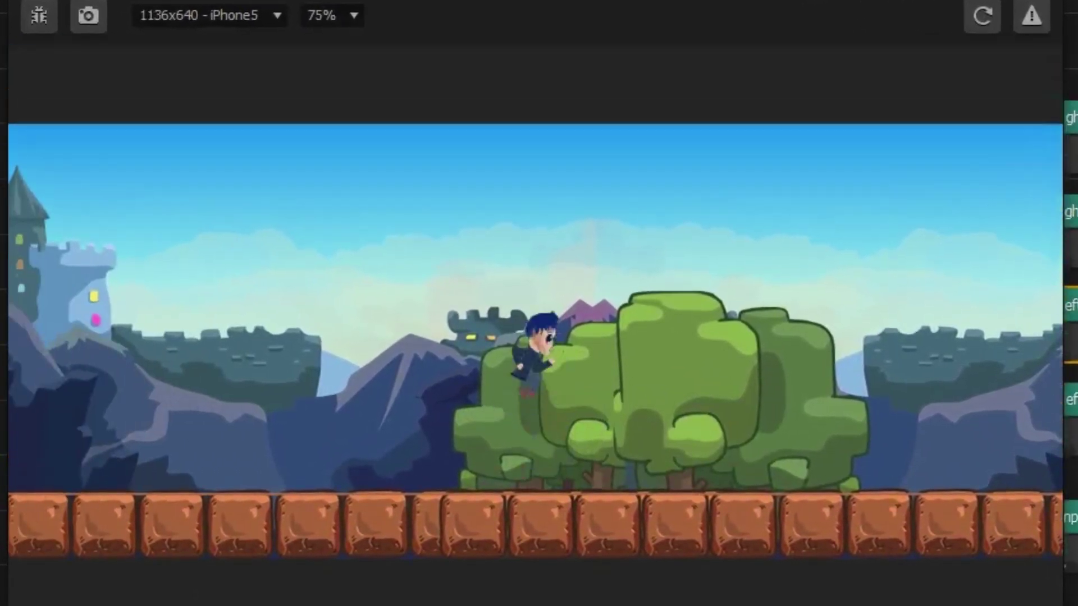
key(Right)
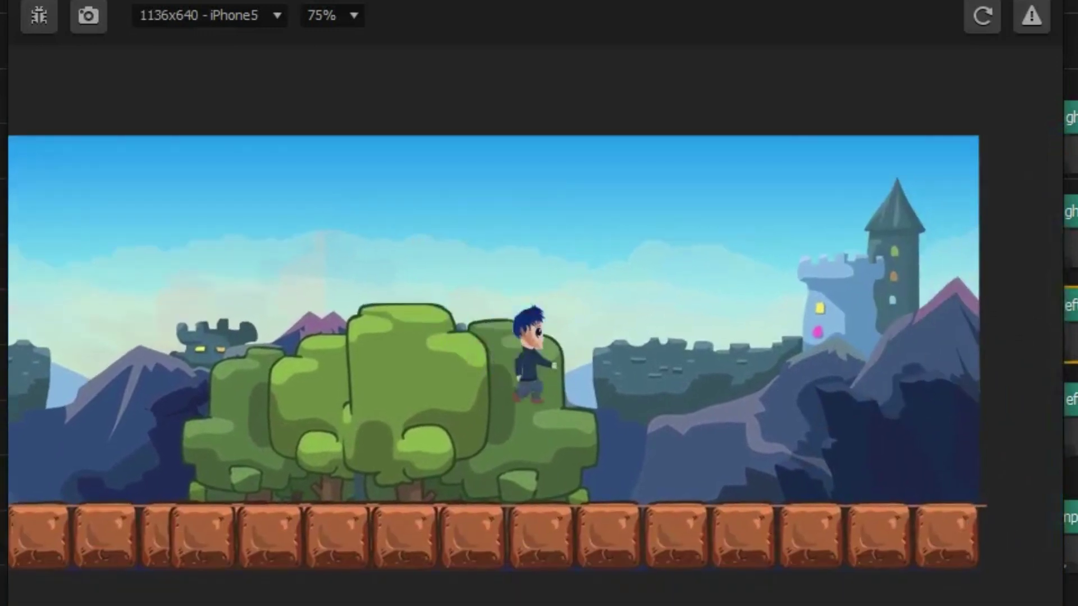
key(Left)
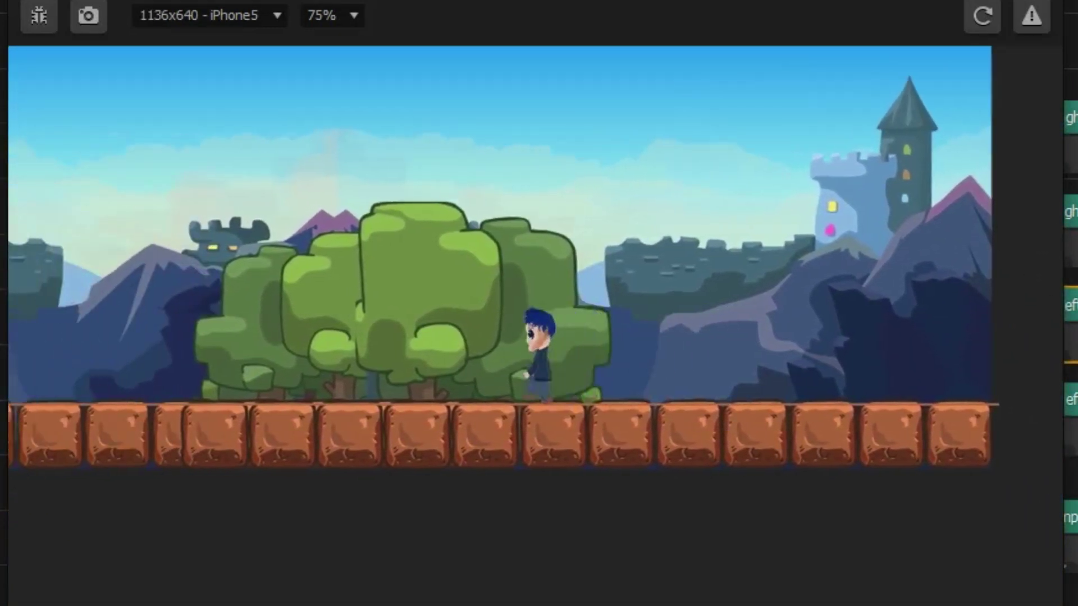
key(Up)
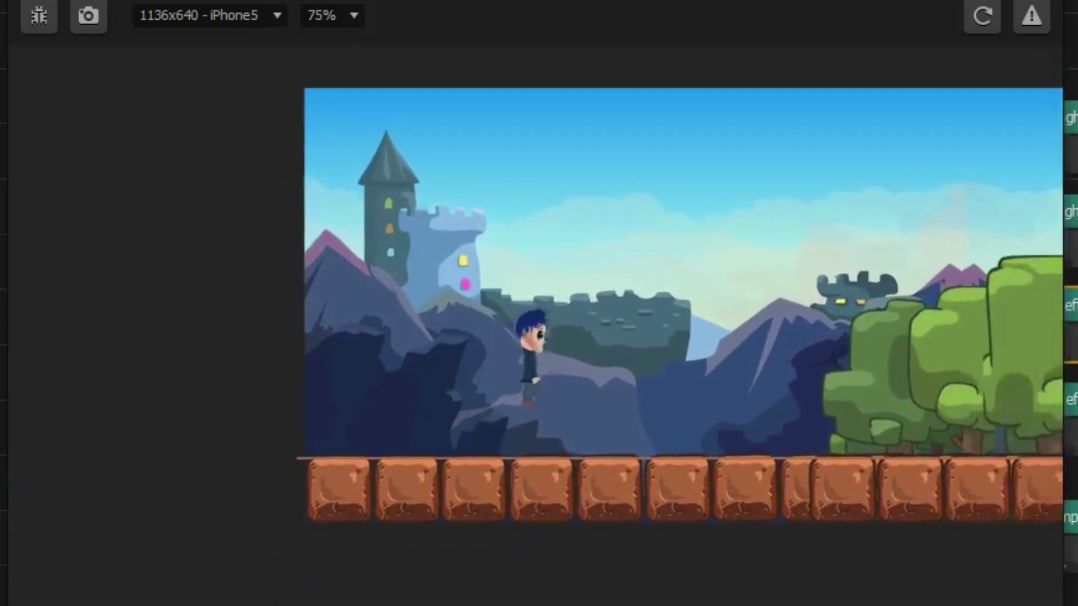
key(Up)
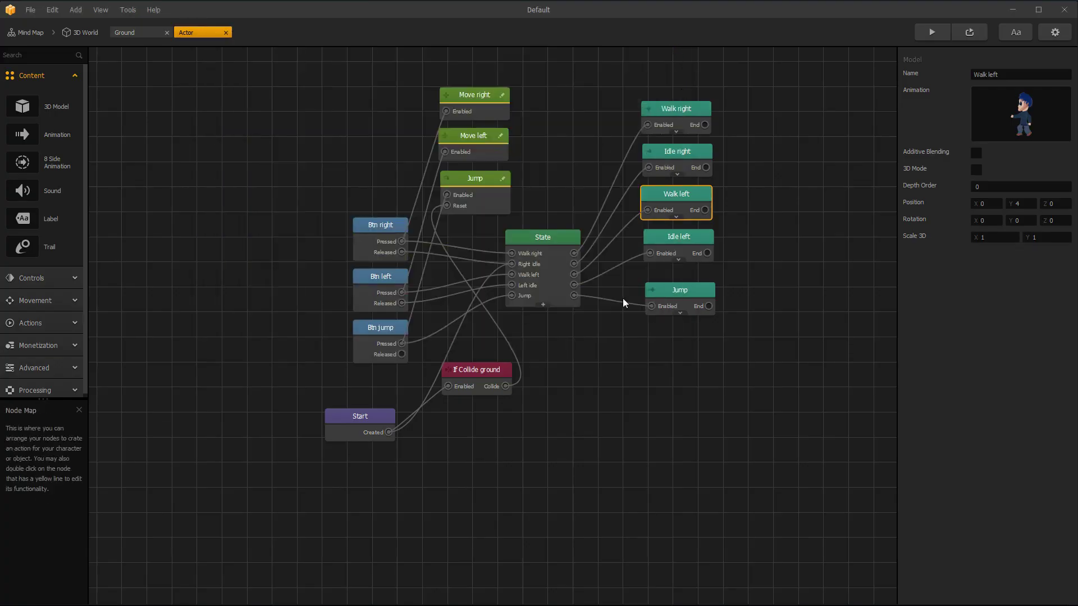
click(586, 356)
Save the project as 'platformer' in the Desktop platformer folder.
key(ctrl+s)
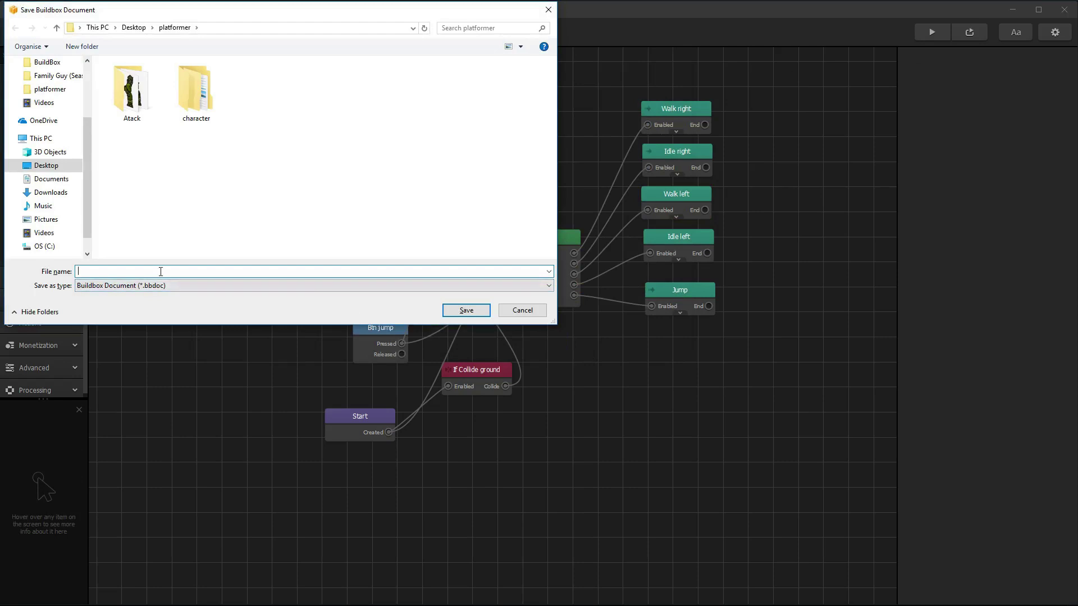
text(platformer)
key(Return)
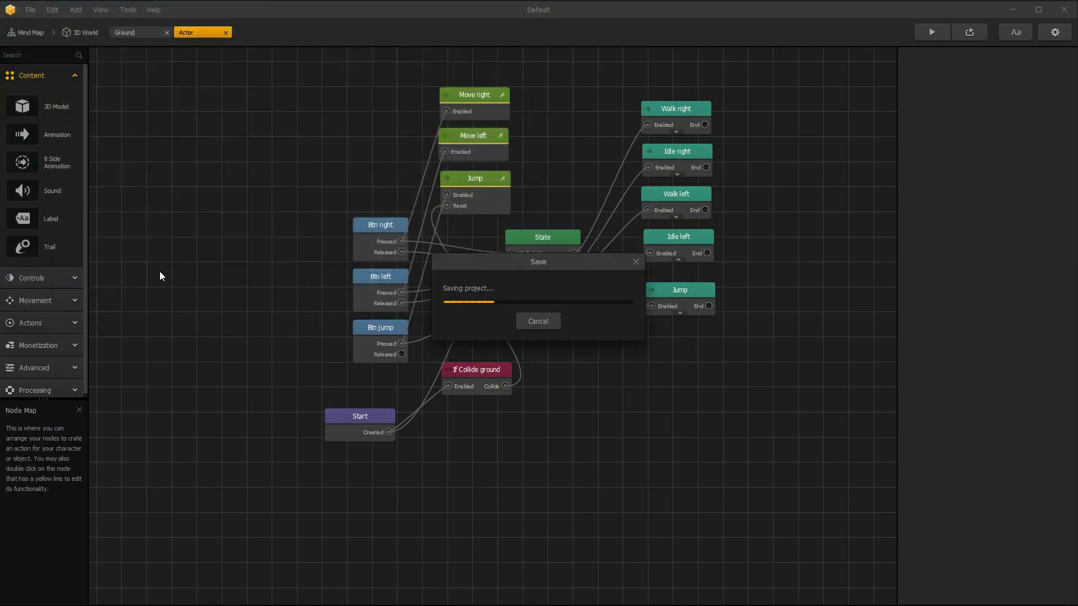